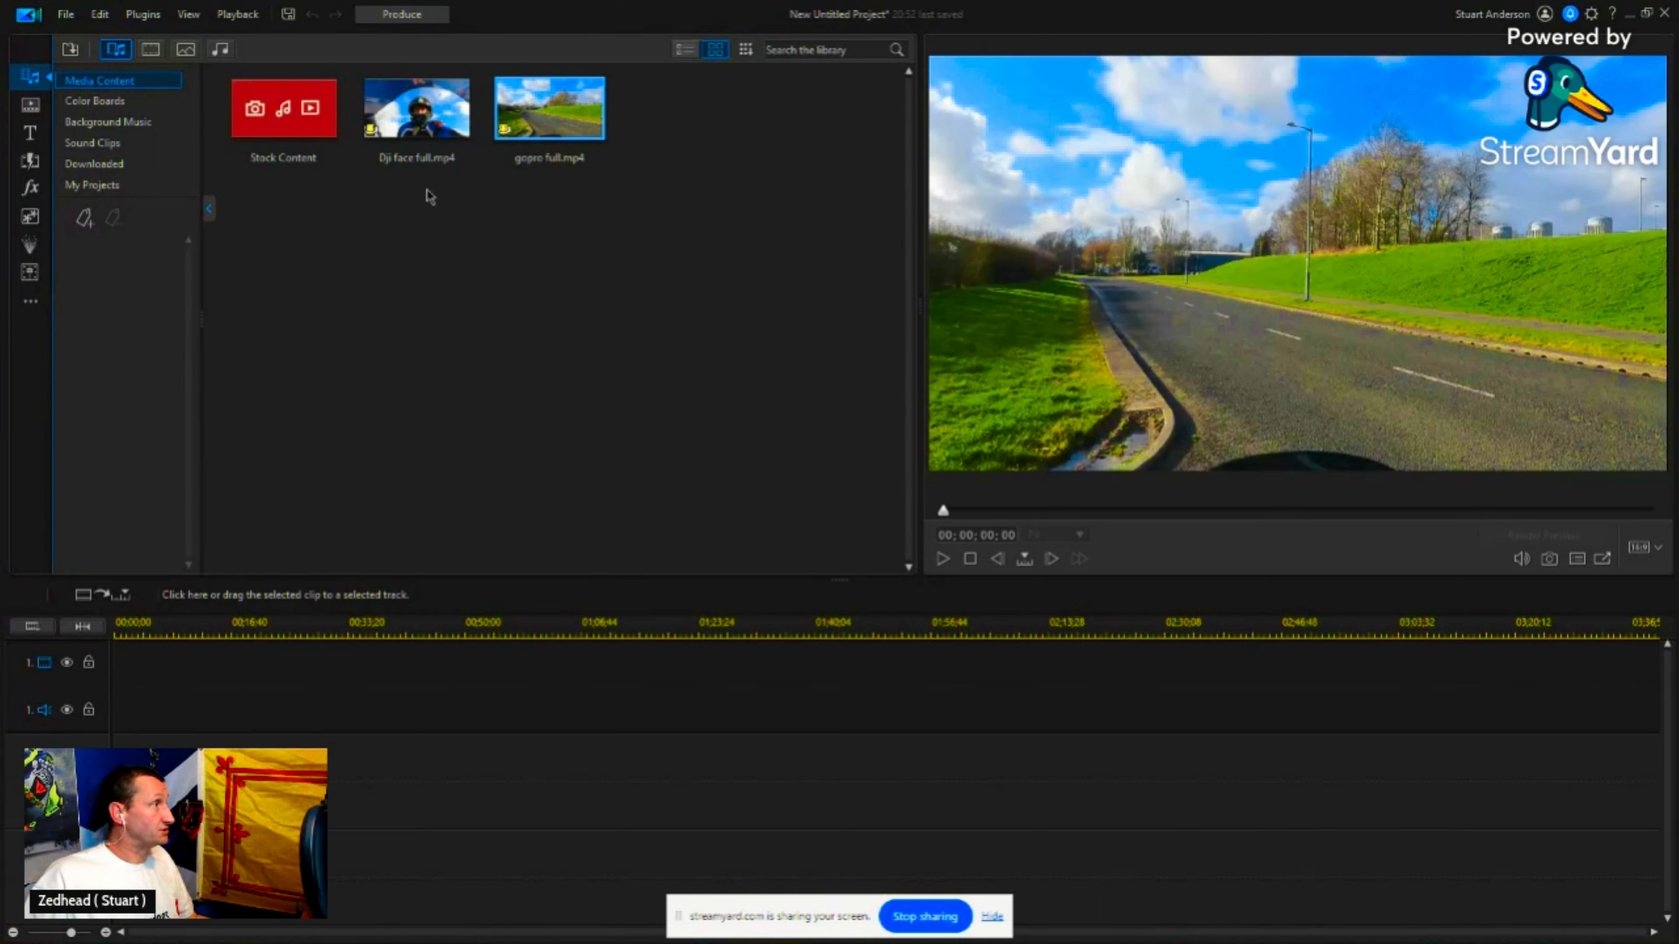
Step: Place Dji face full.mp4 at the start of the first track and gopro full.mp4 on the second track below it
mouse_move(553, 121)
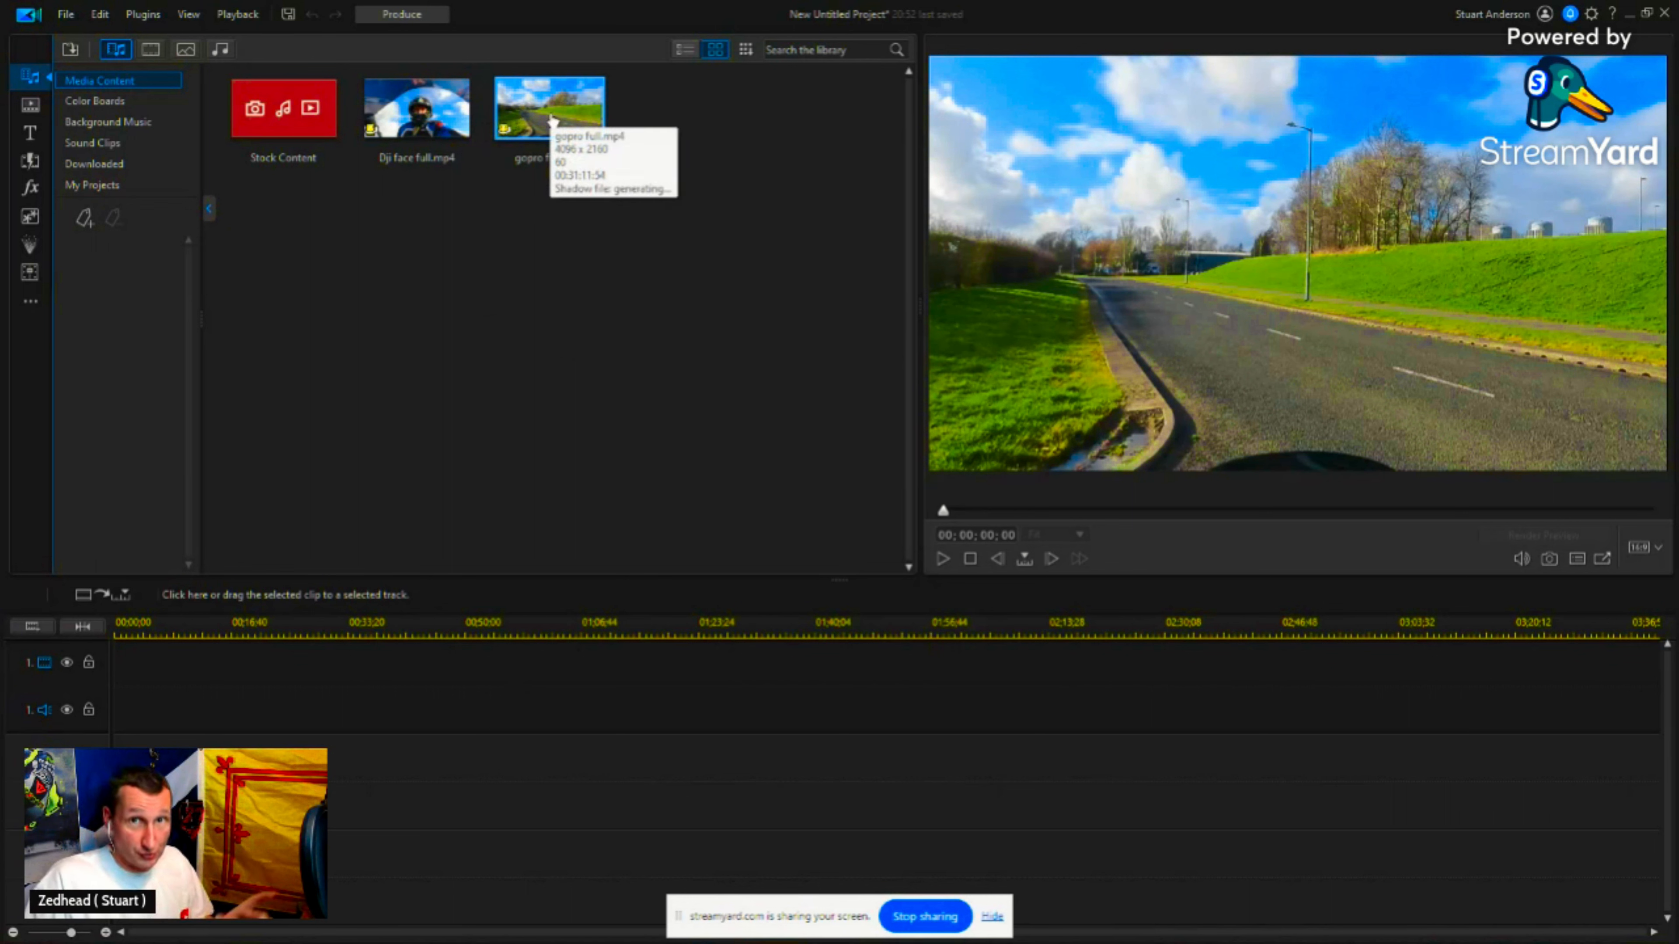
left_click(434, 93)
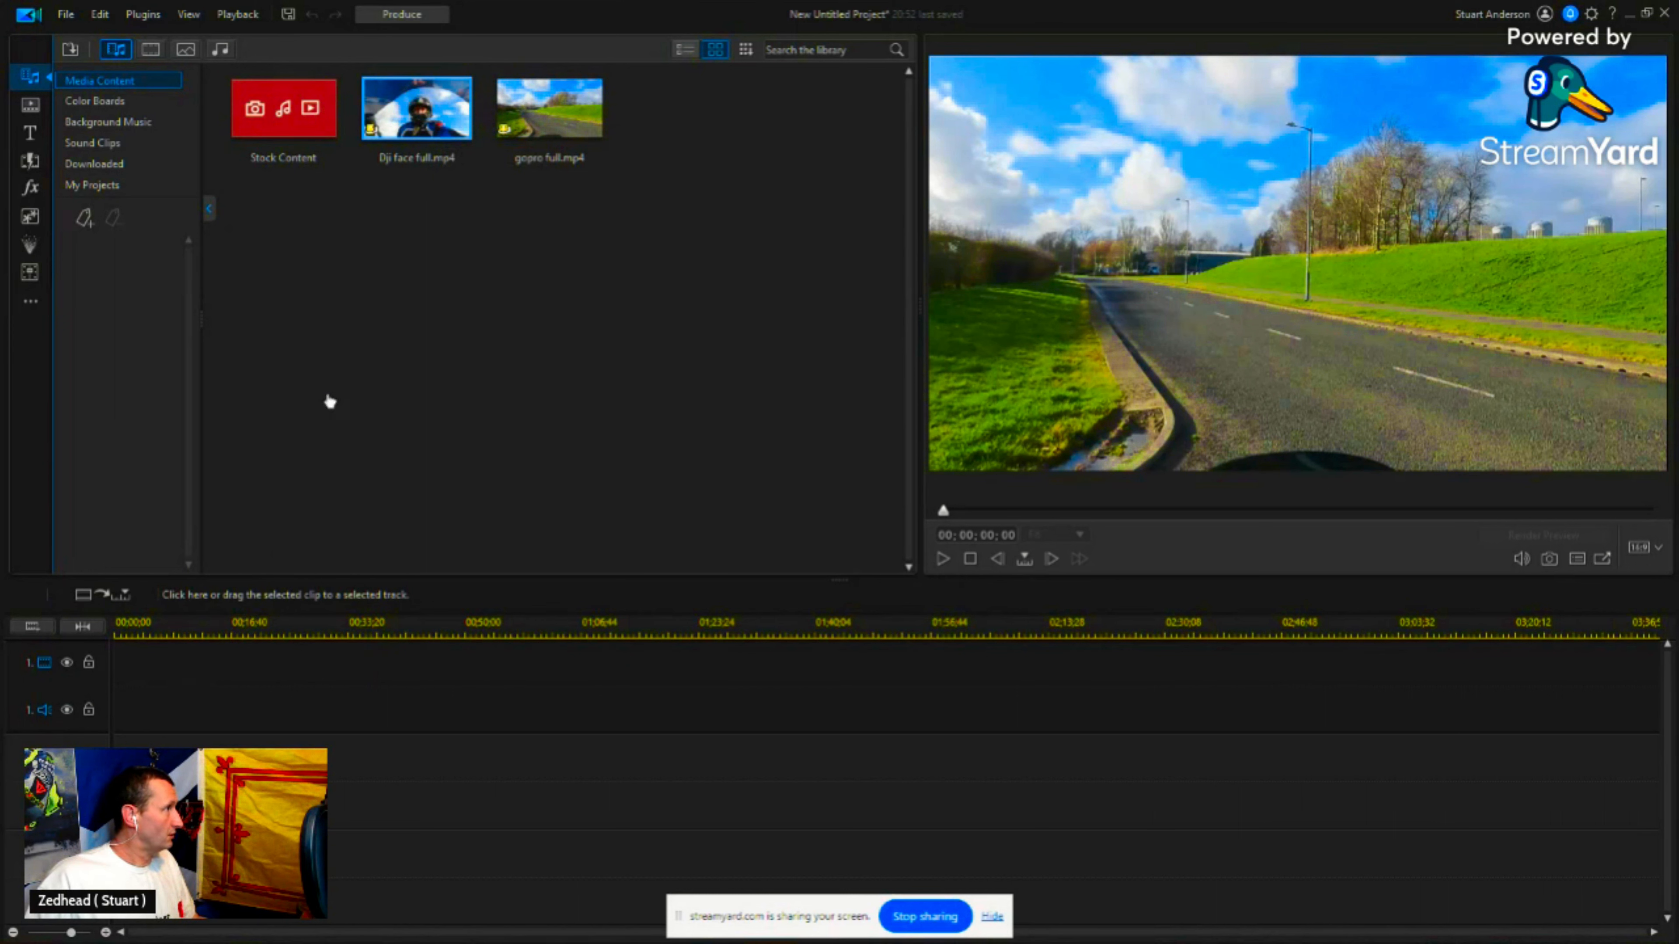
left_click_drag(416, 109, 554, 806)
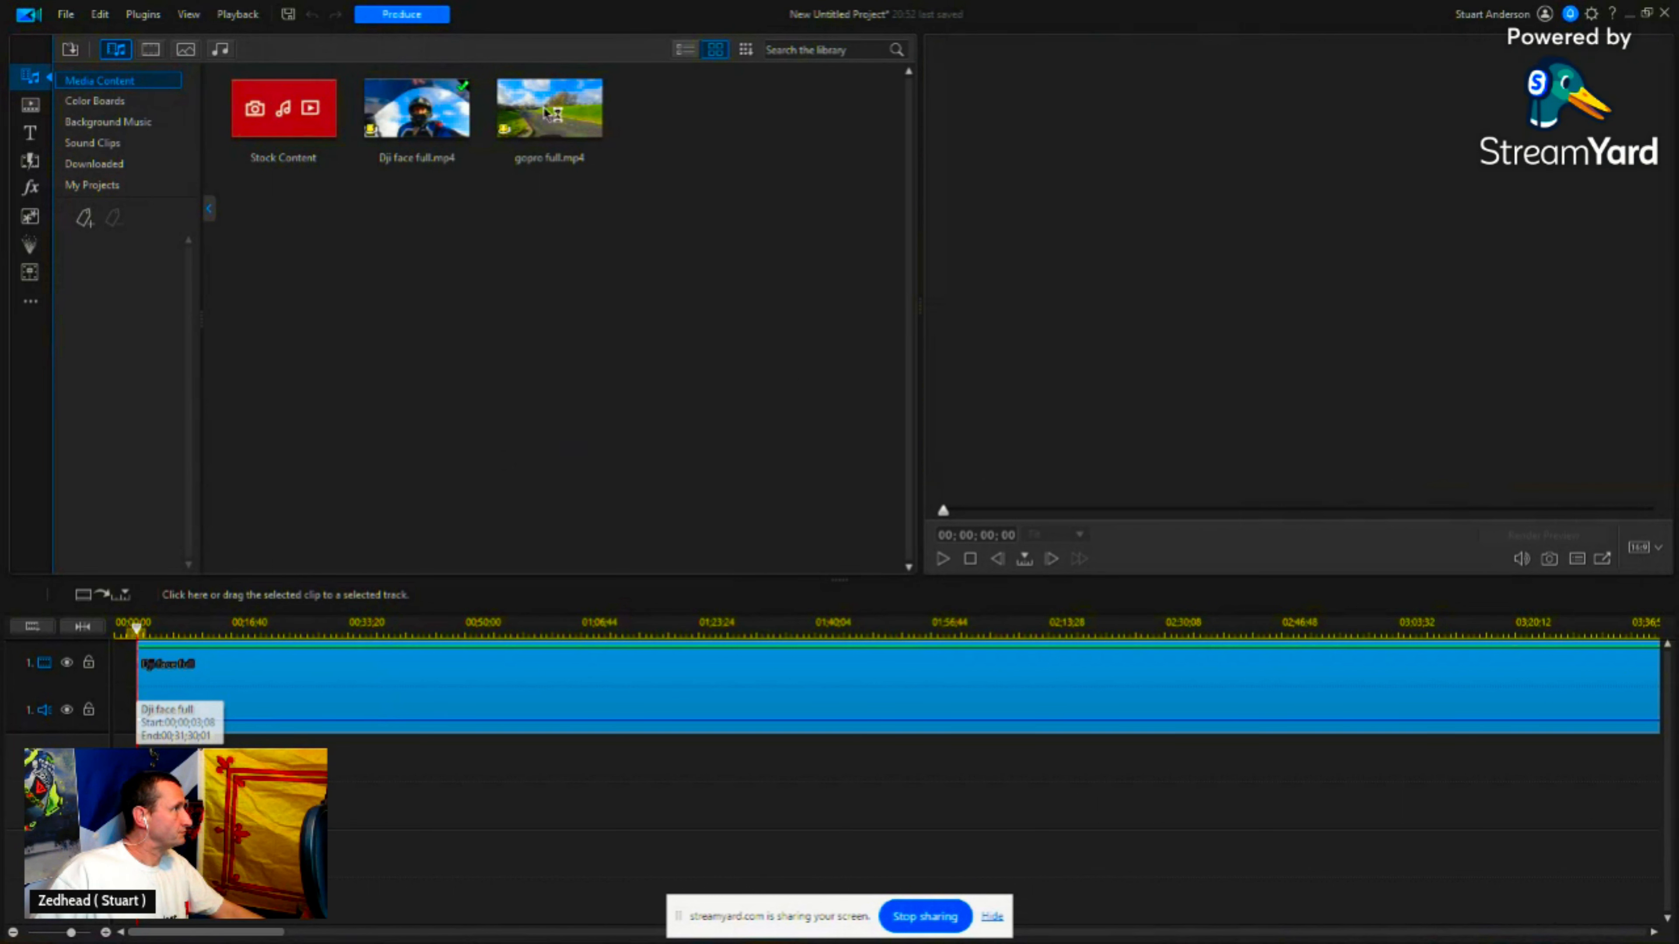
left_click_drag(544, 107, 541, 113)
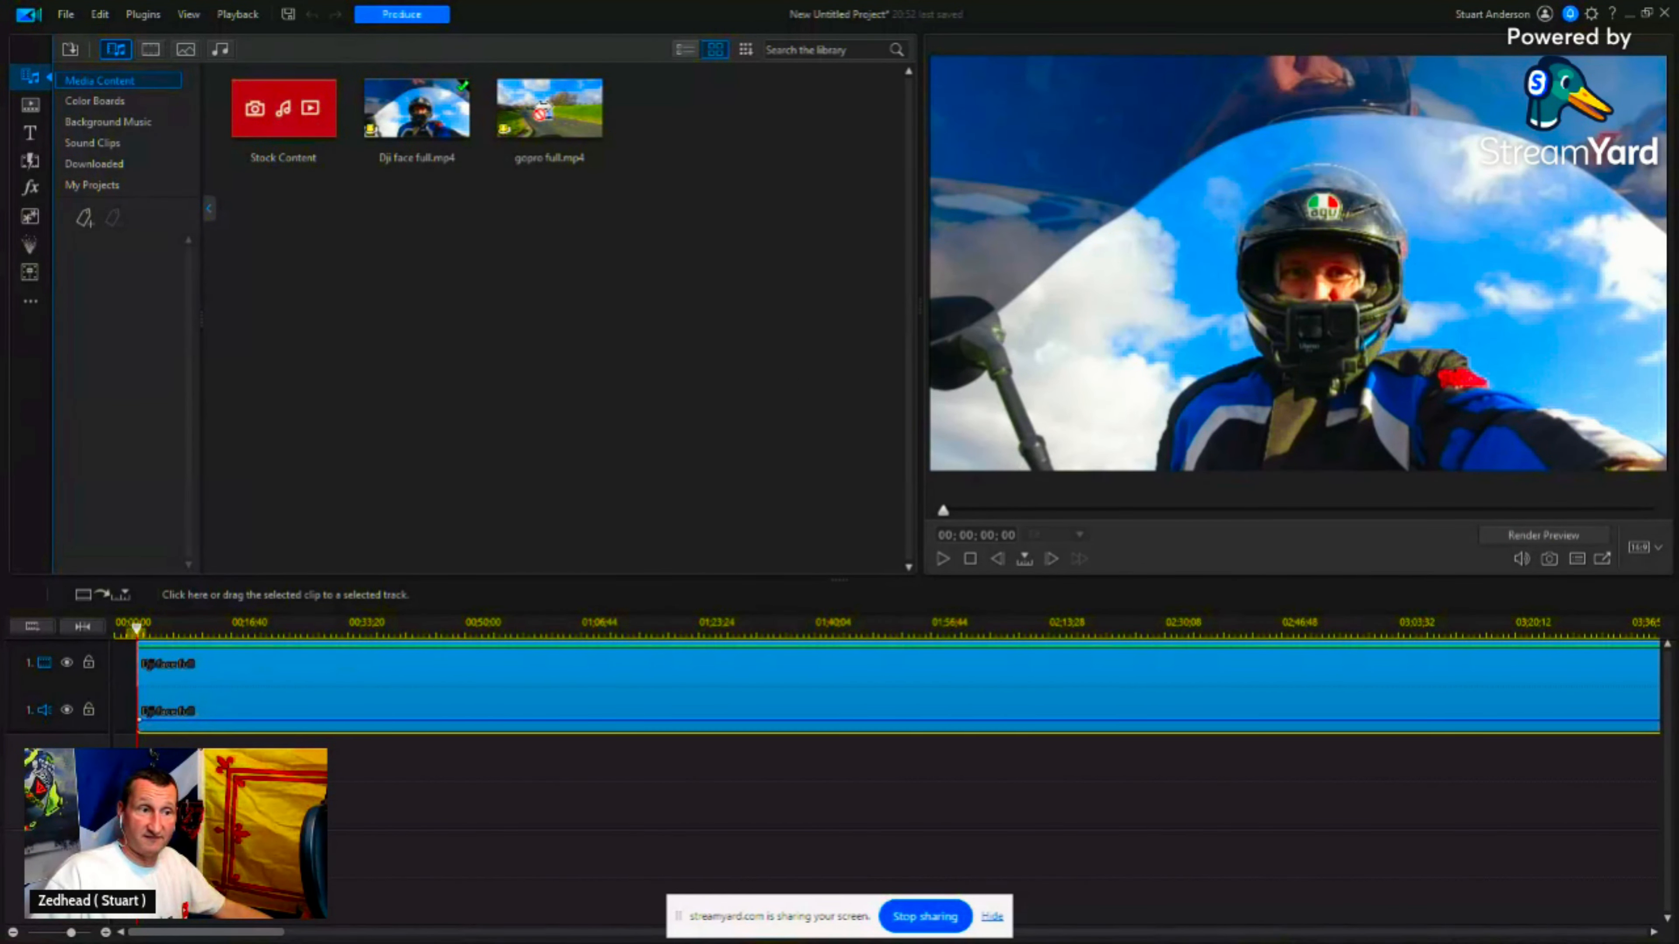
left_click_drag(563, 111, 658, 376)
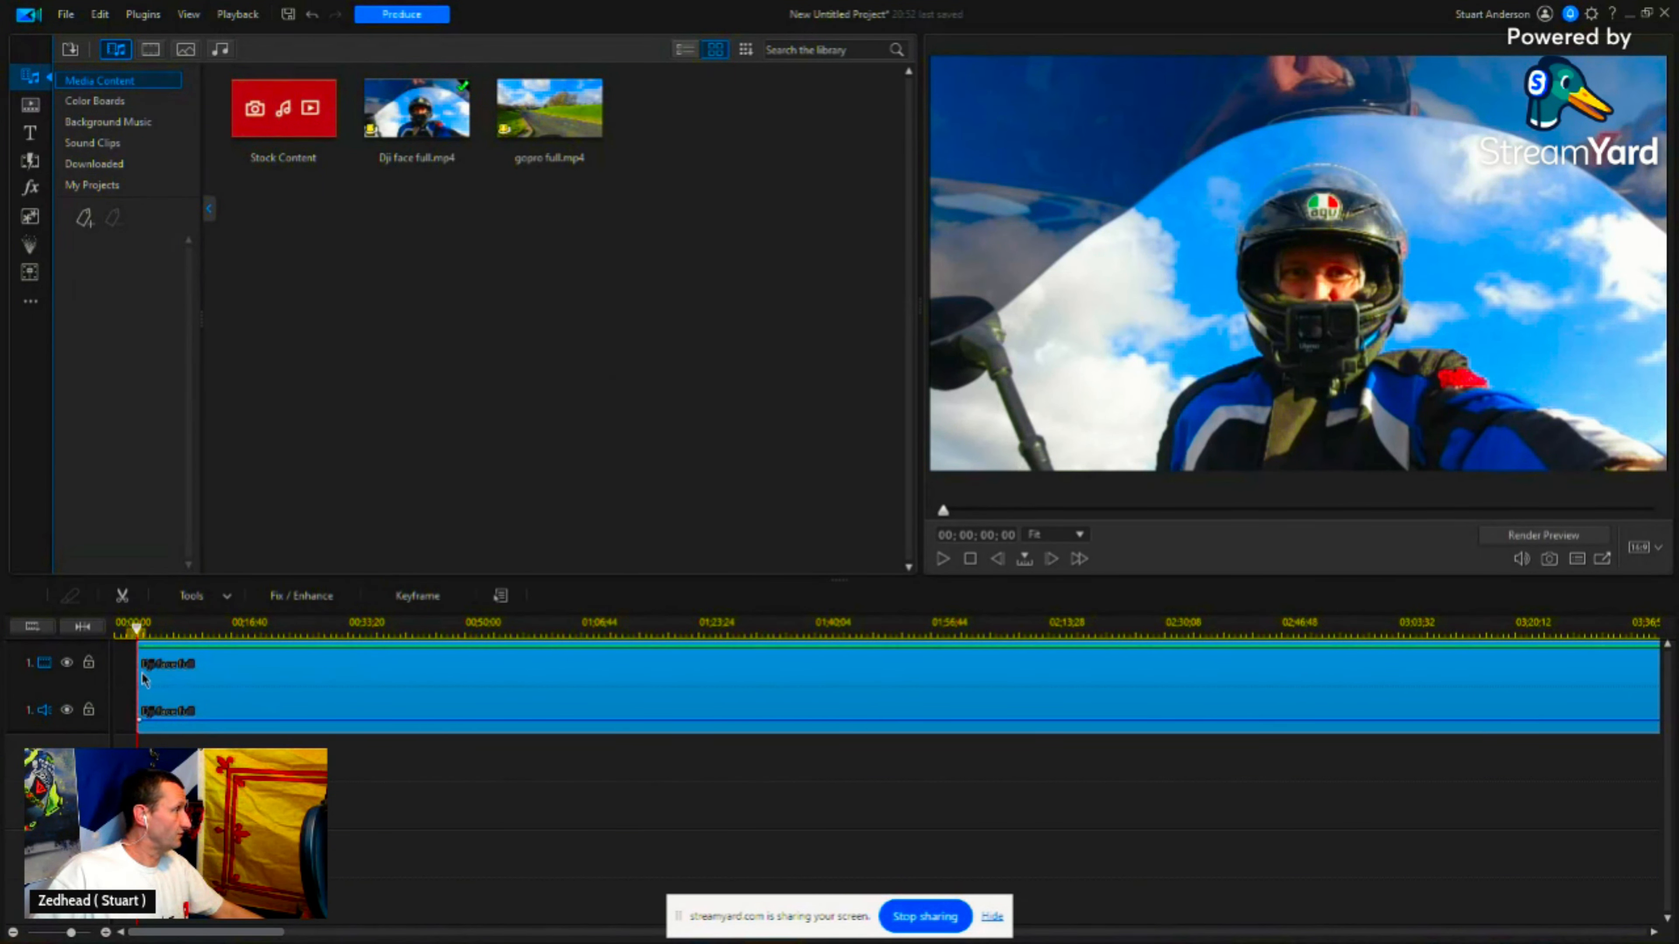
left_click_drag(126, 681, 304, 684)
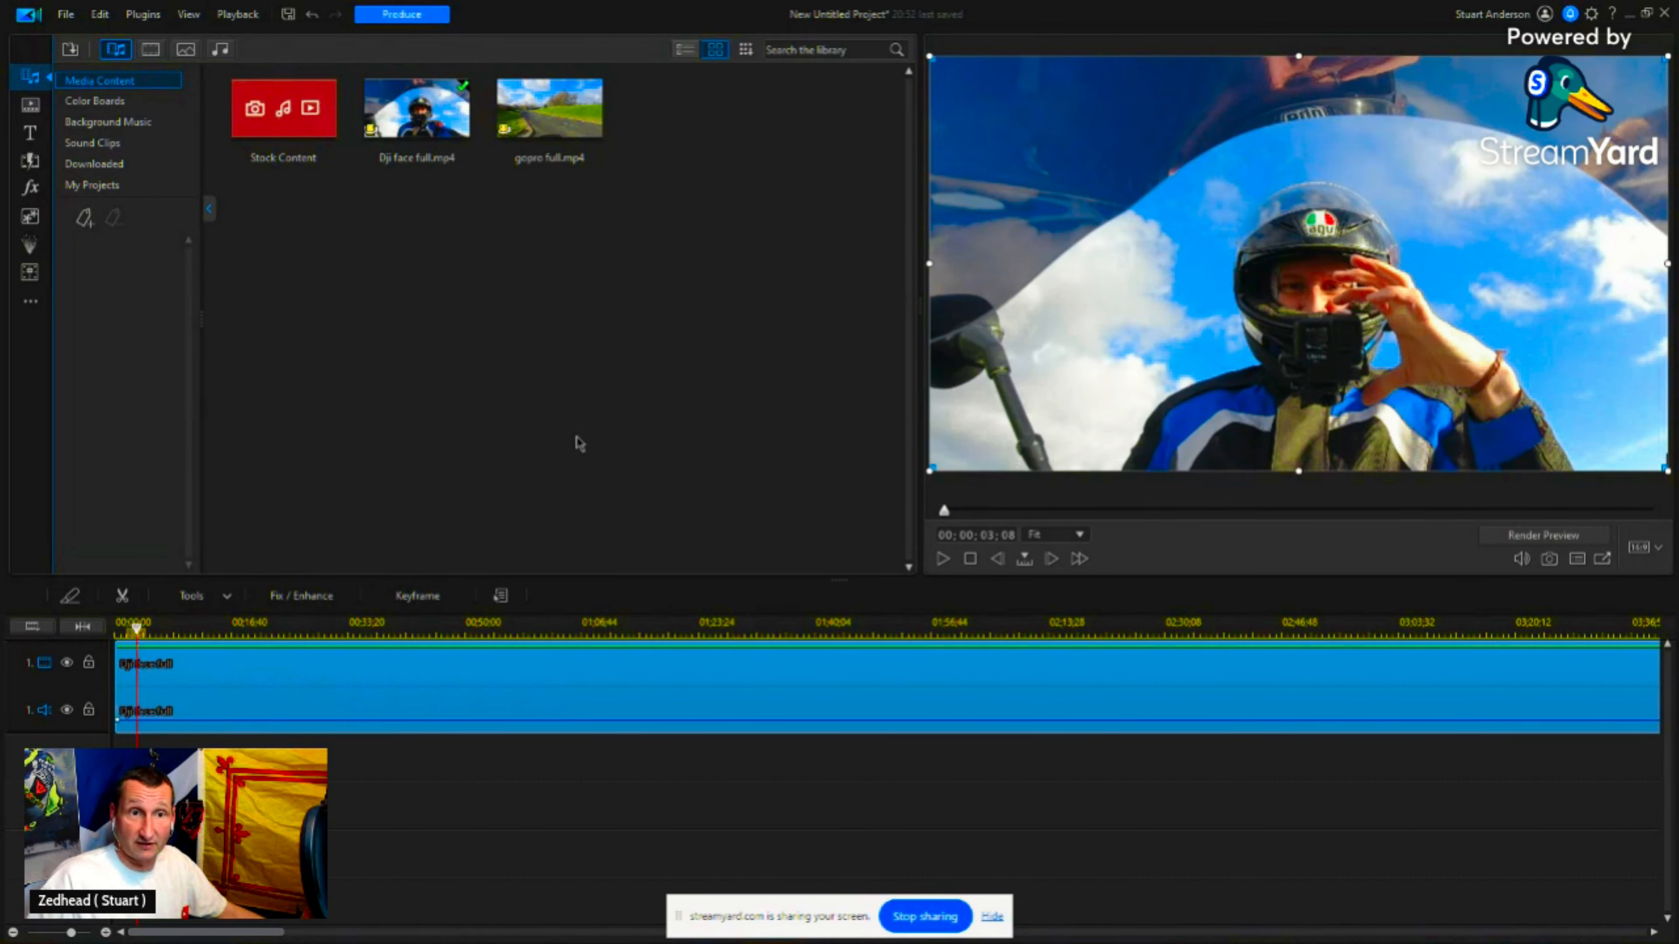
left_click_drag(547, 111, 317, 830)
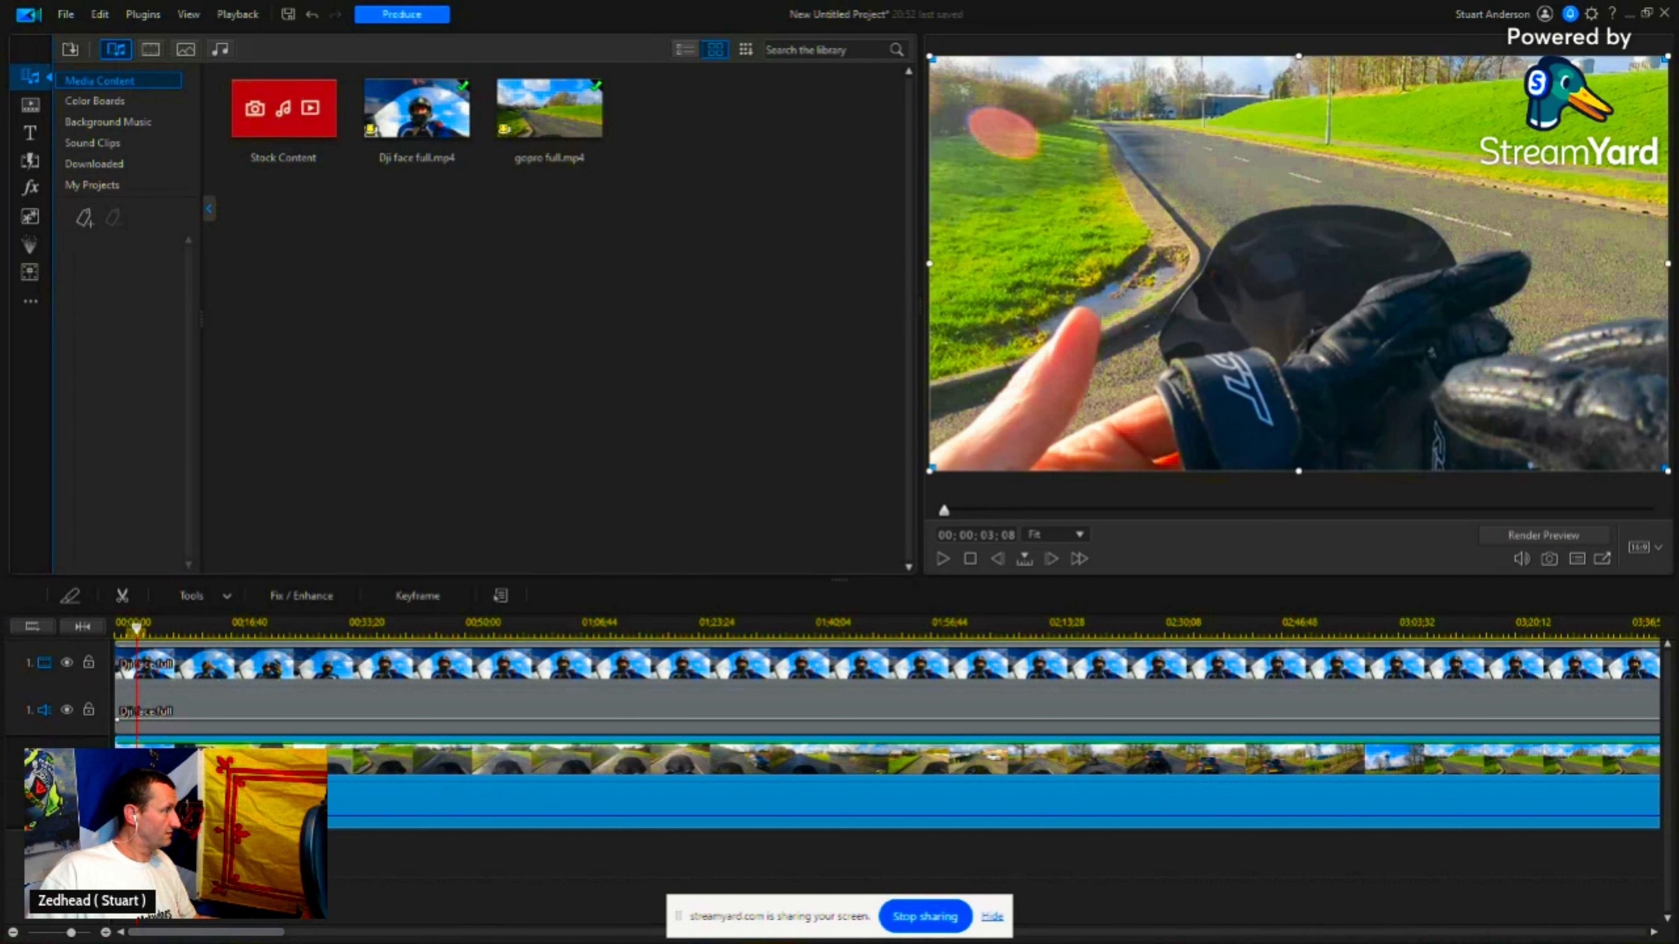
Step: Remove the gopro full and Dji face full clips from the timeline
right_click(44, 761)
left_click(53, 761)
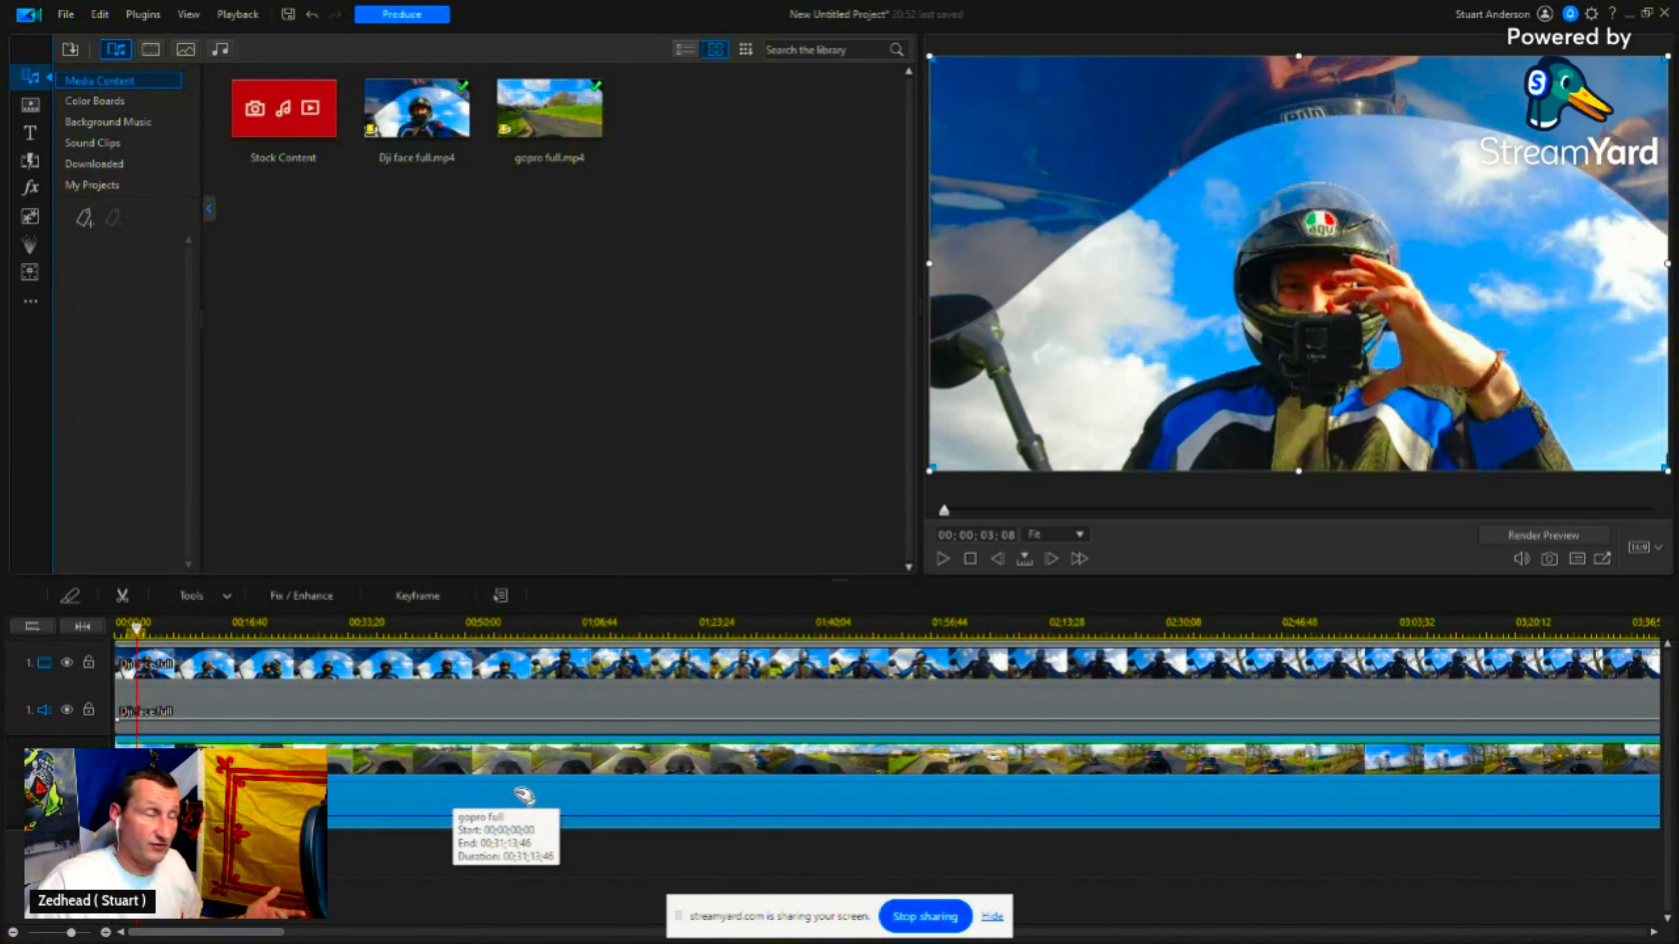
right_click(580, 794)
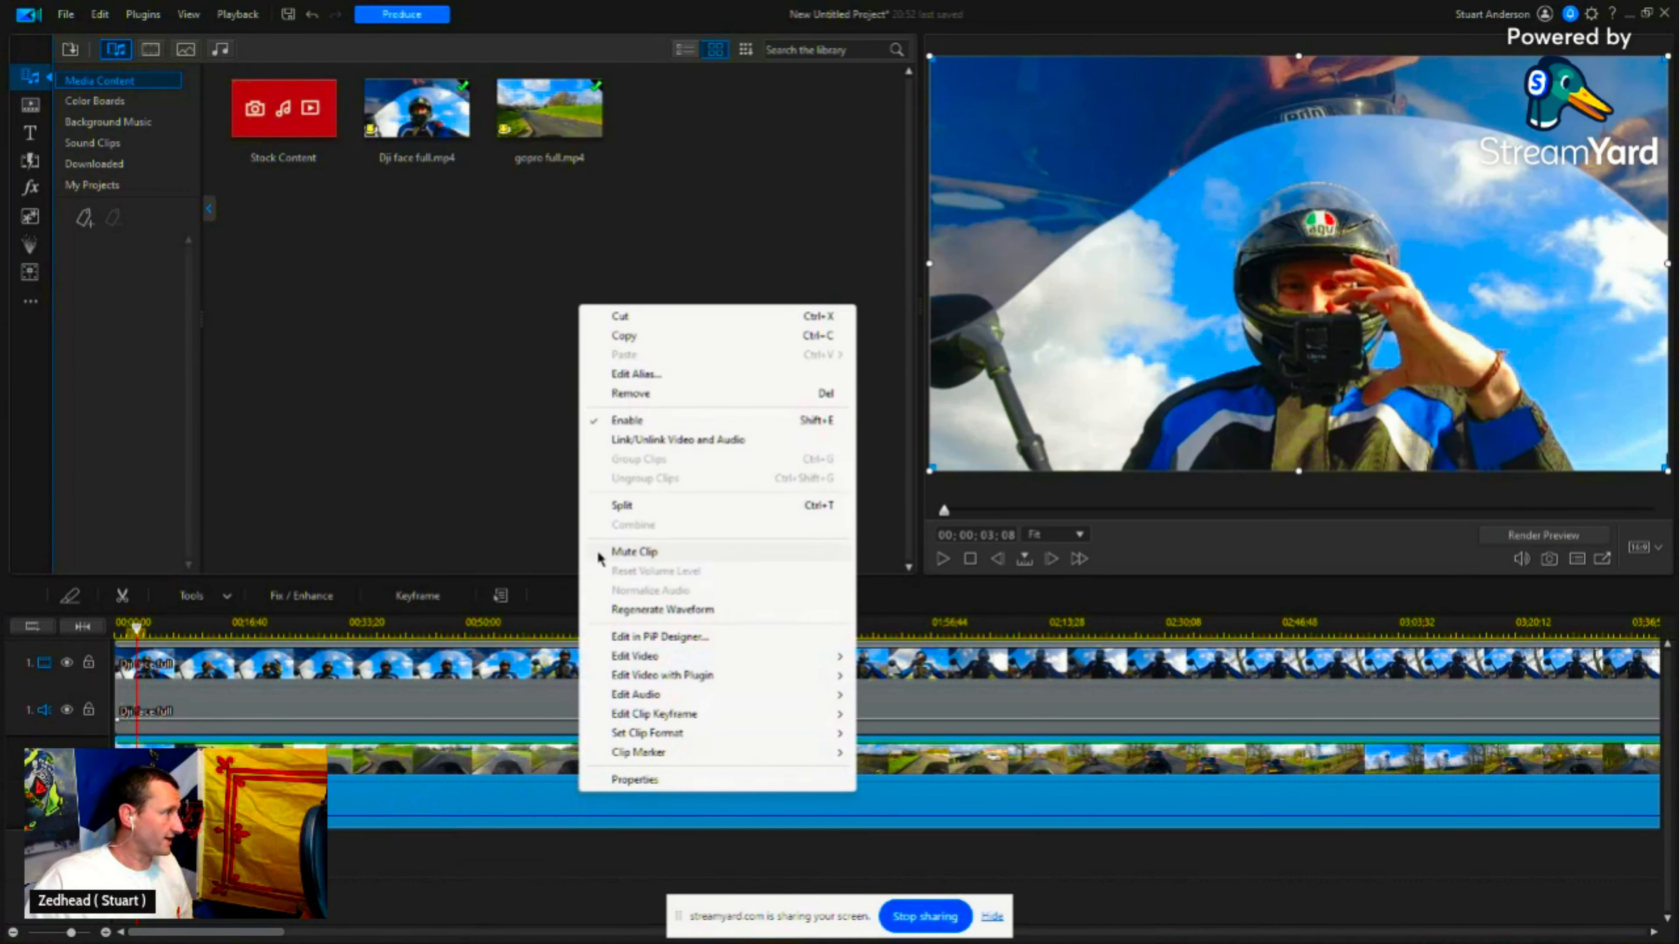
left_click(655, 393)
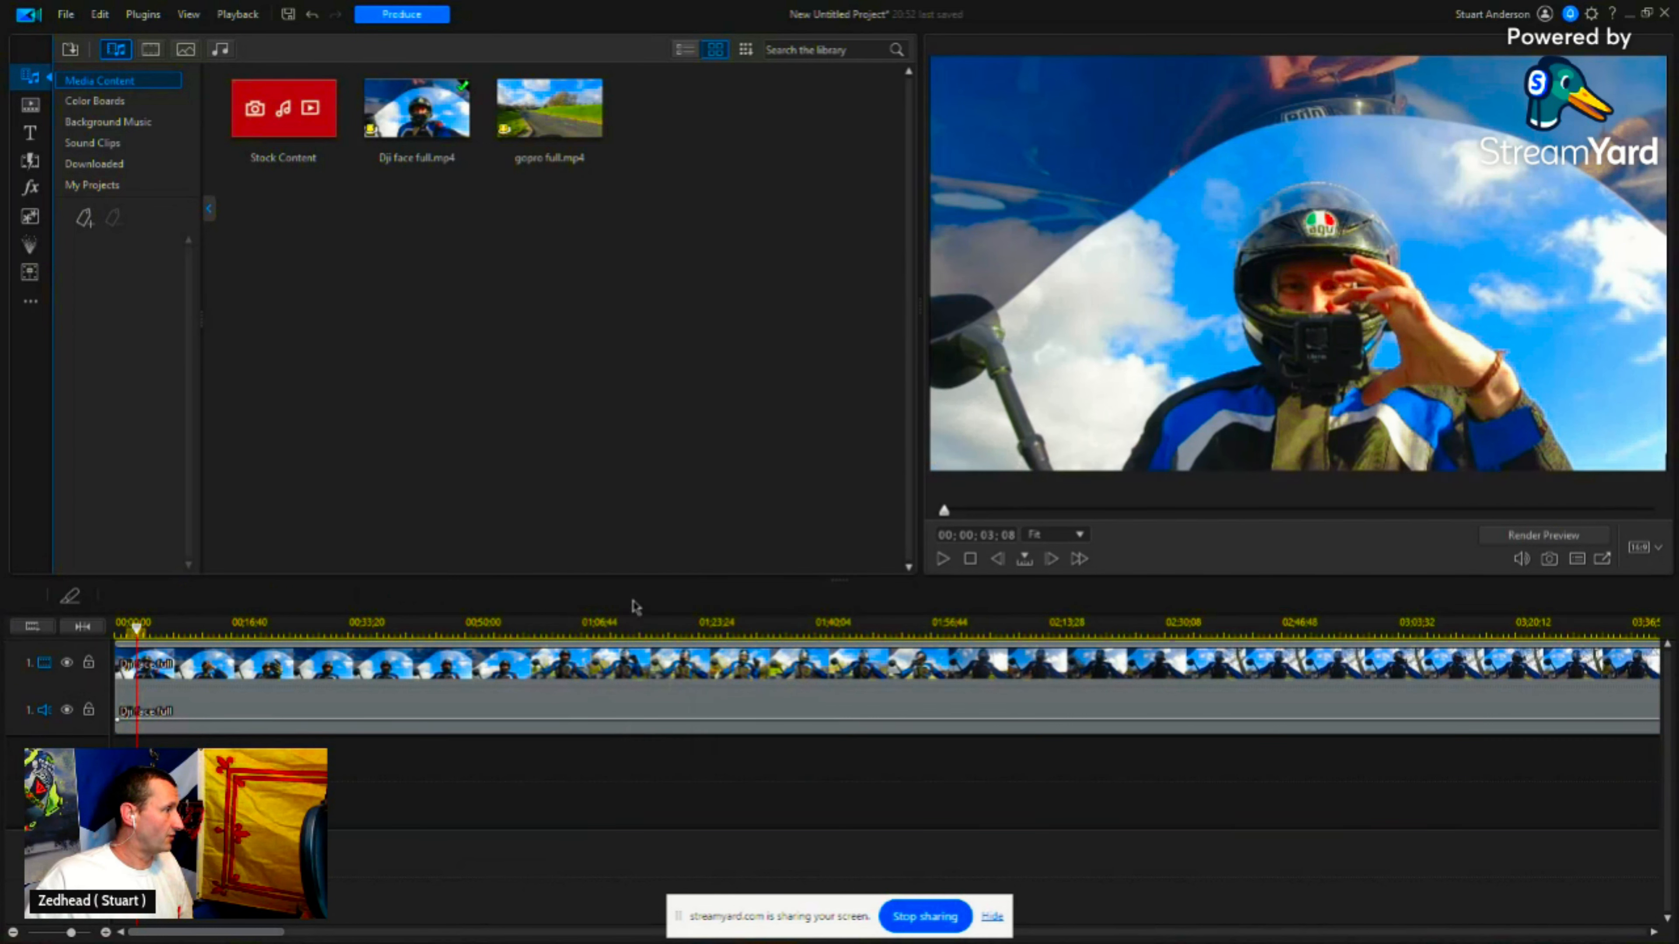
right_click(590, 687)
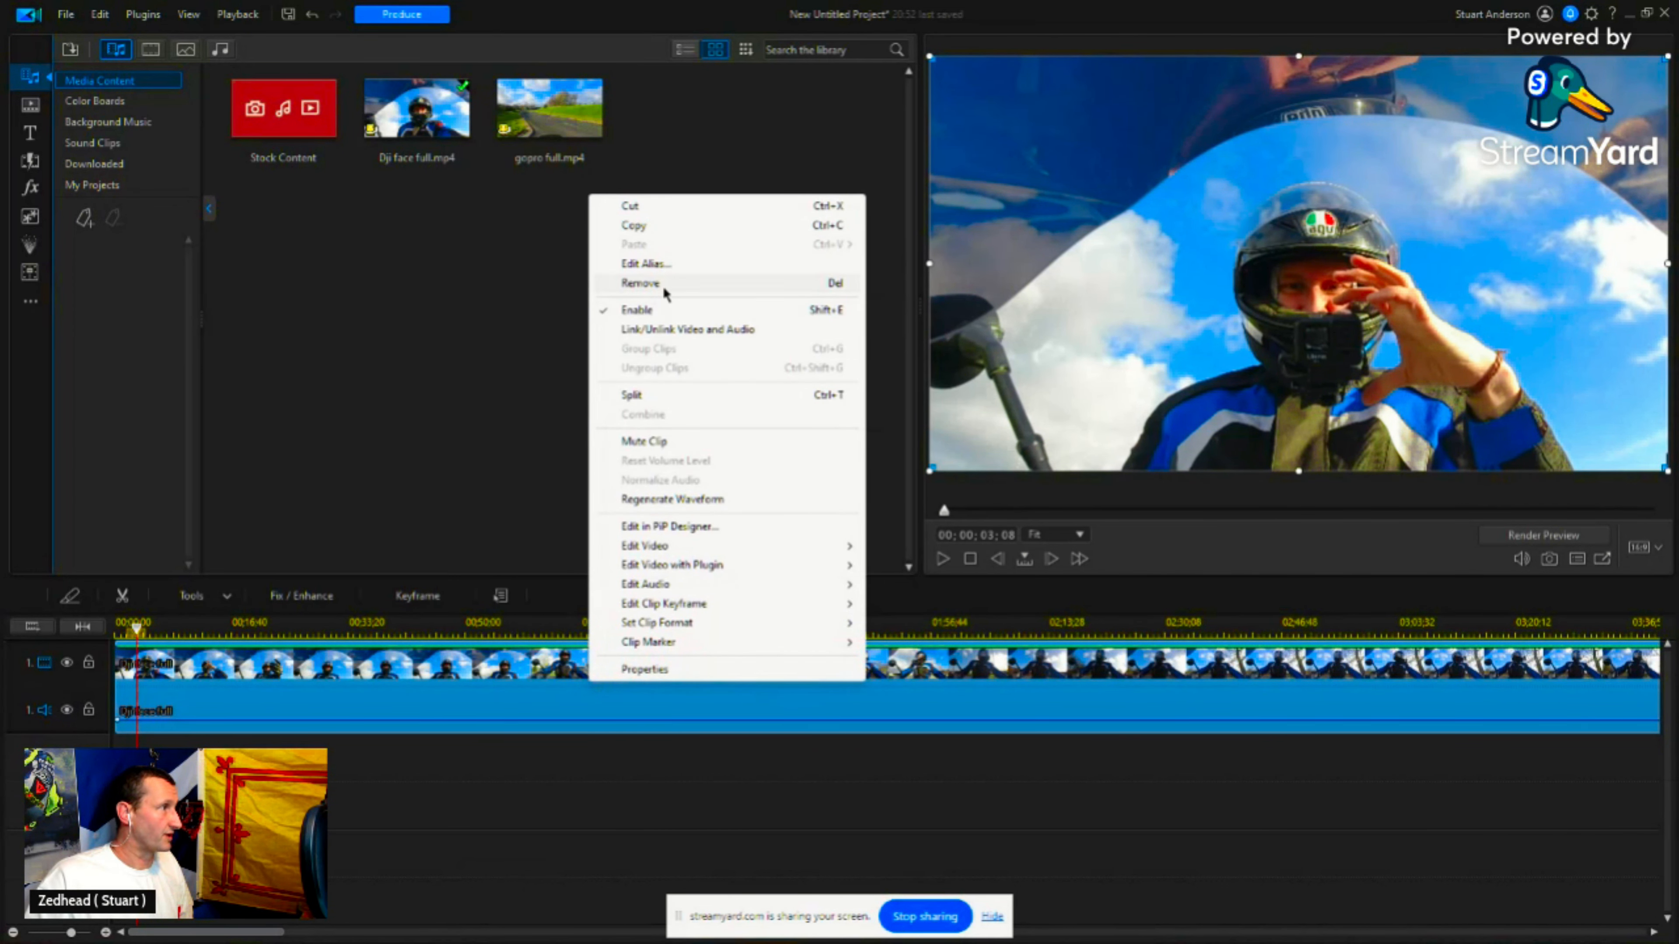
left_click(661, 286)
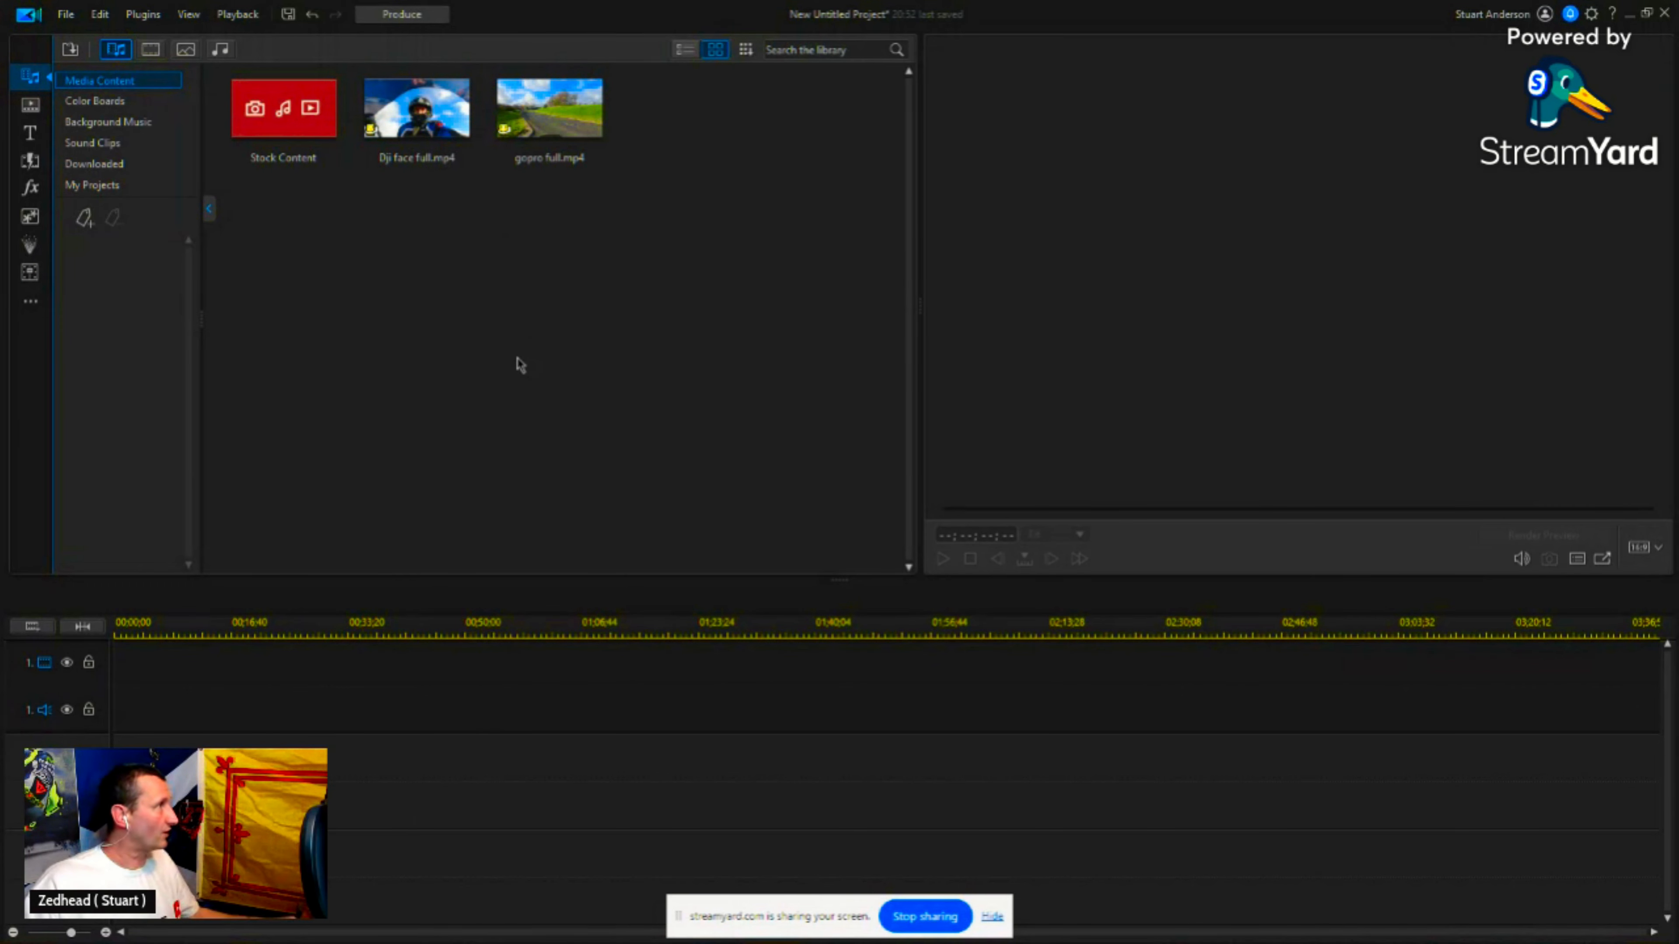
Step: In MultiCam Designer, import Dji face full.mp4 as Camera 1 and gopro full.mp4 as Camera 2 from the media library, with Camera 2 as audio source
left_click(144, 14)
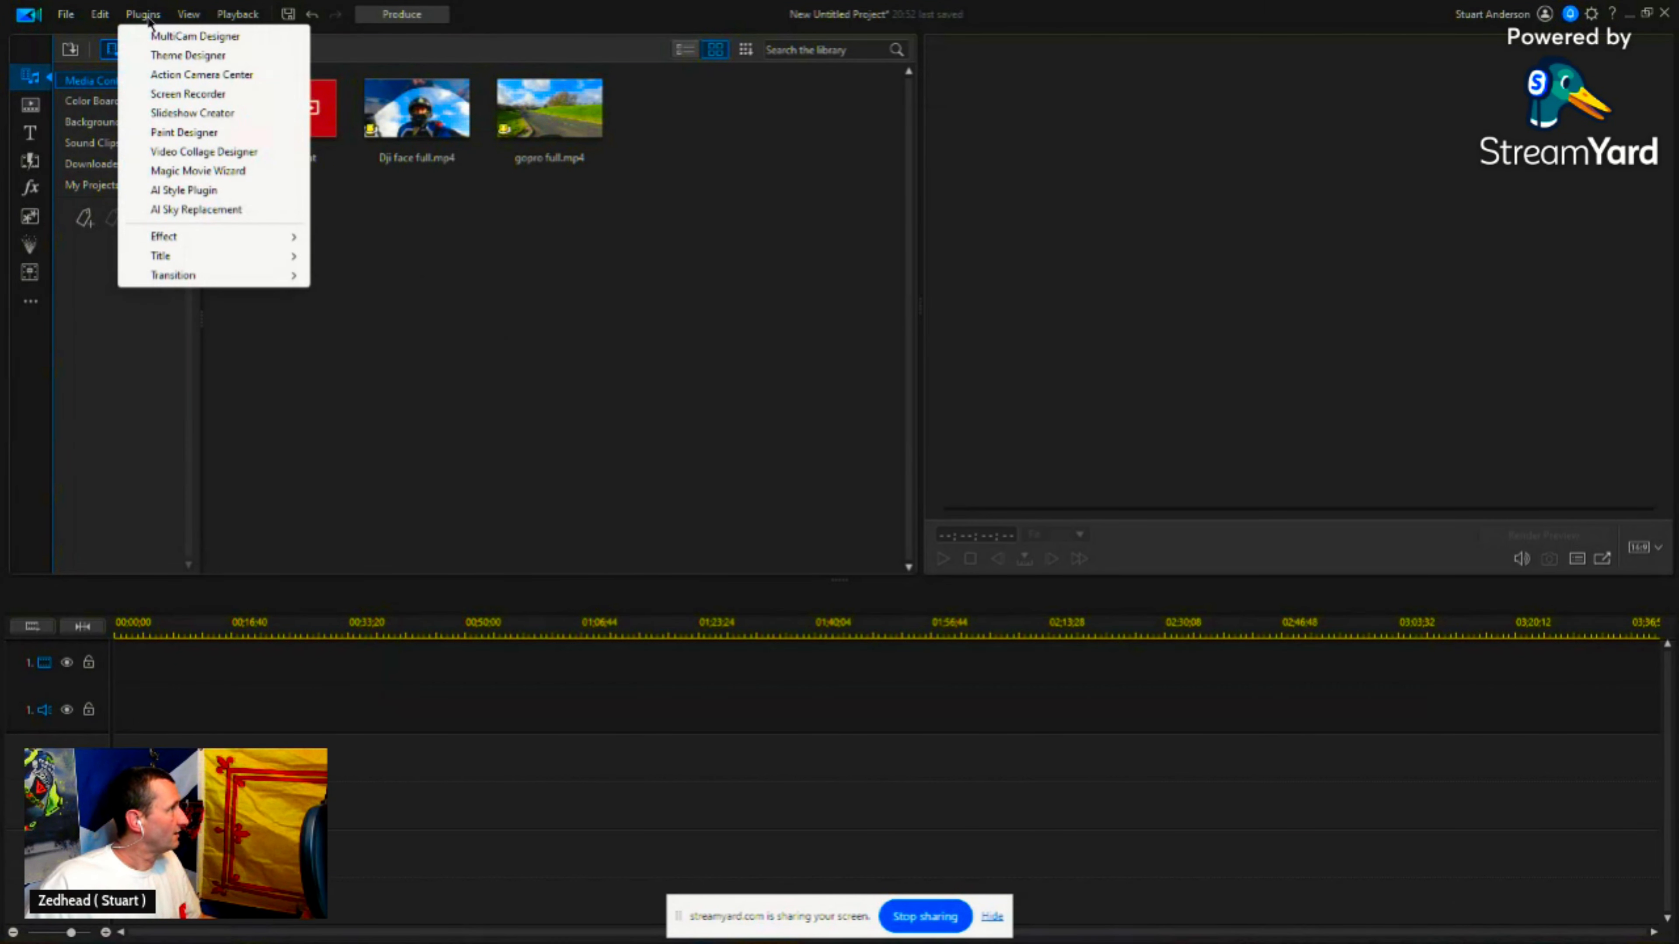
left_click(177, 37)
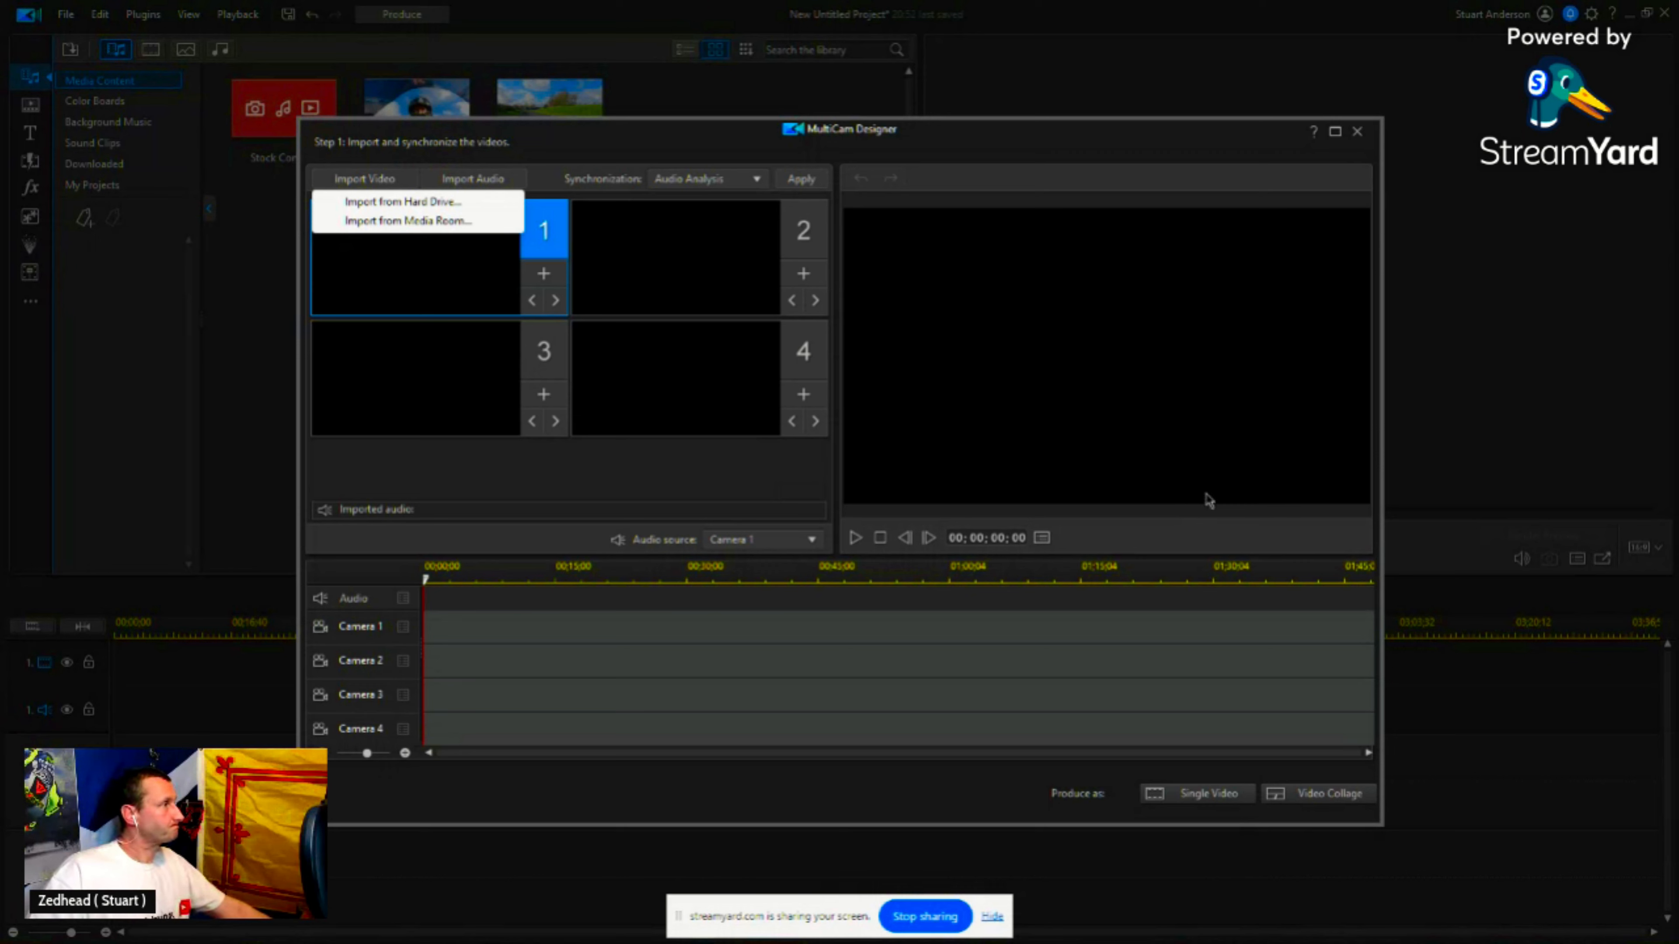
left_click(409, 221)
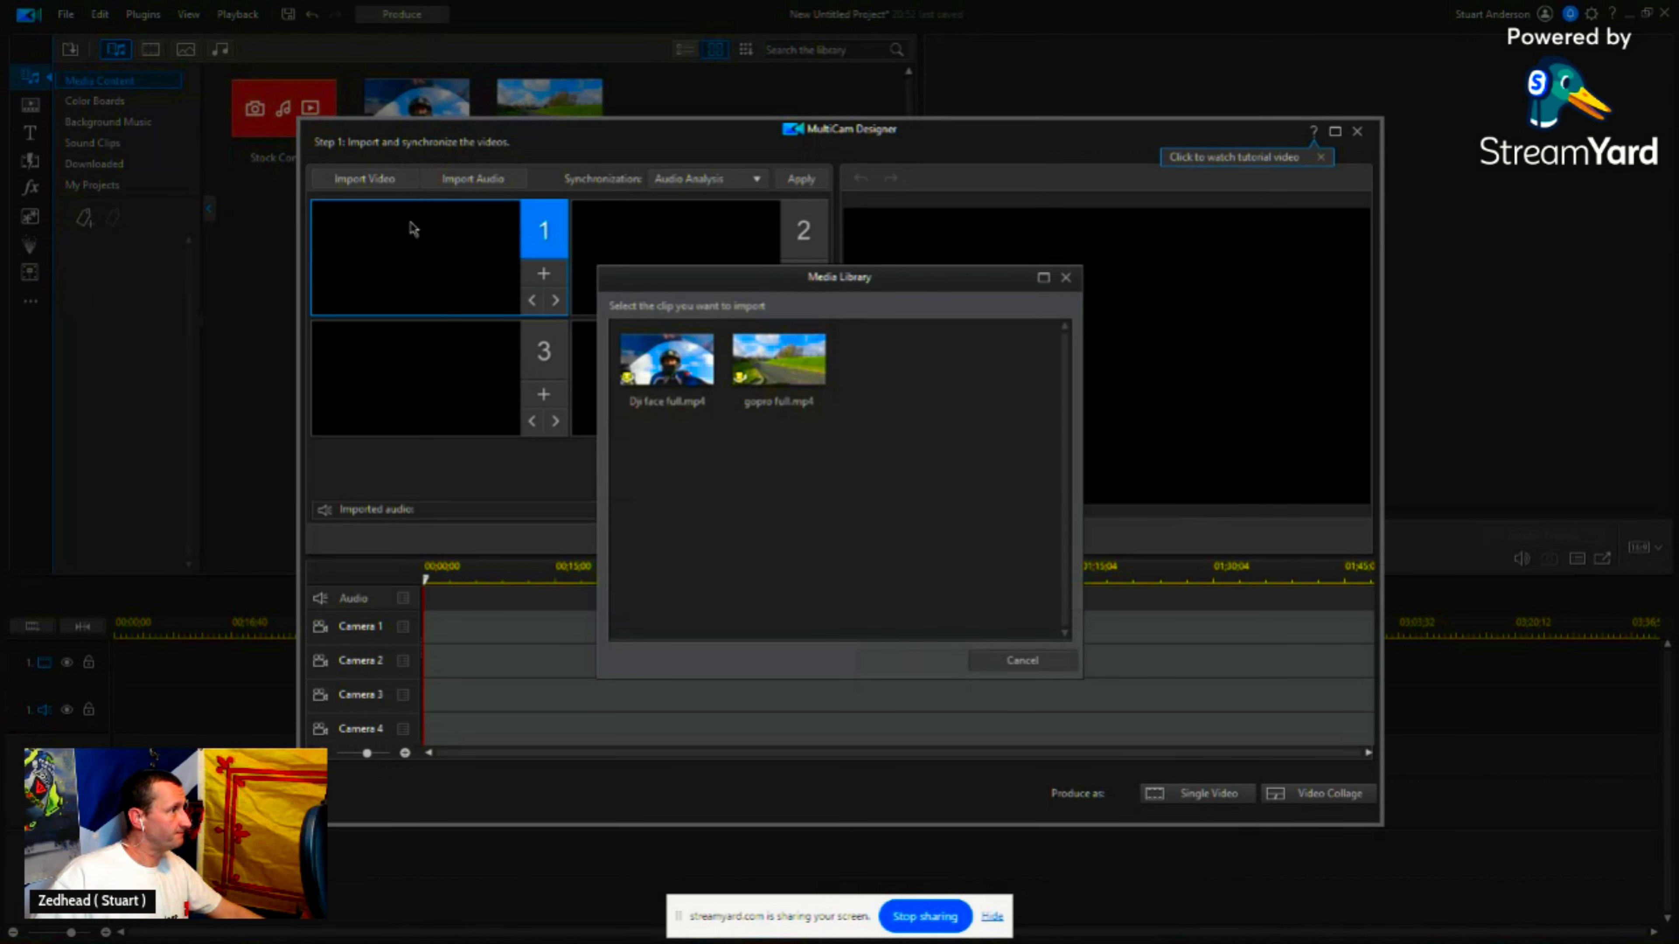
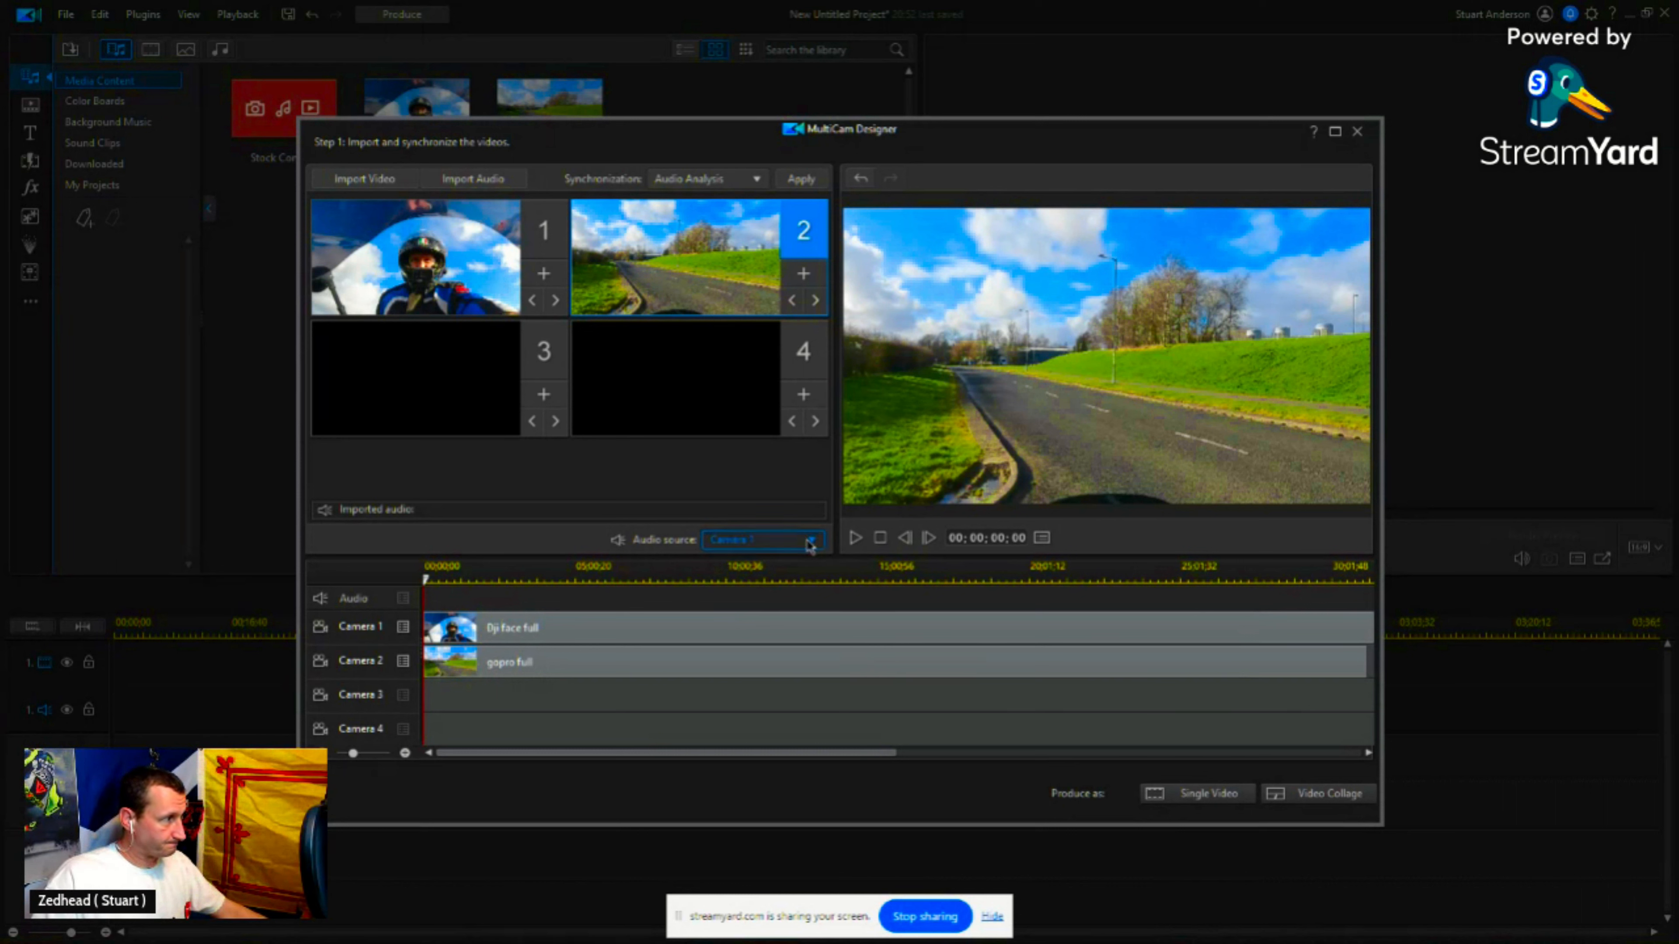
left_click(783, 540)
left_click(780, 577)
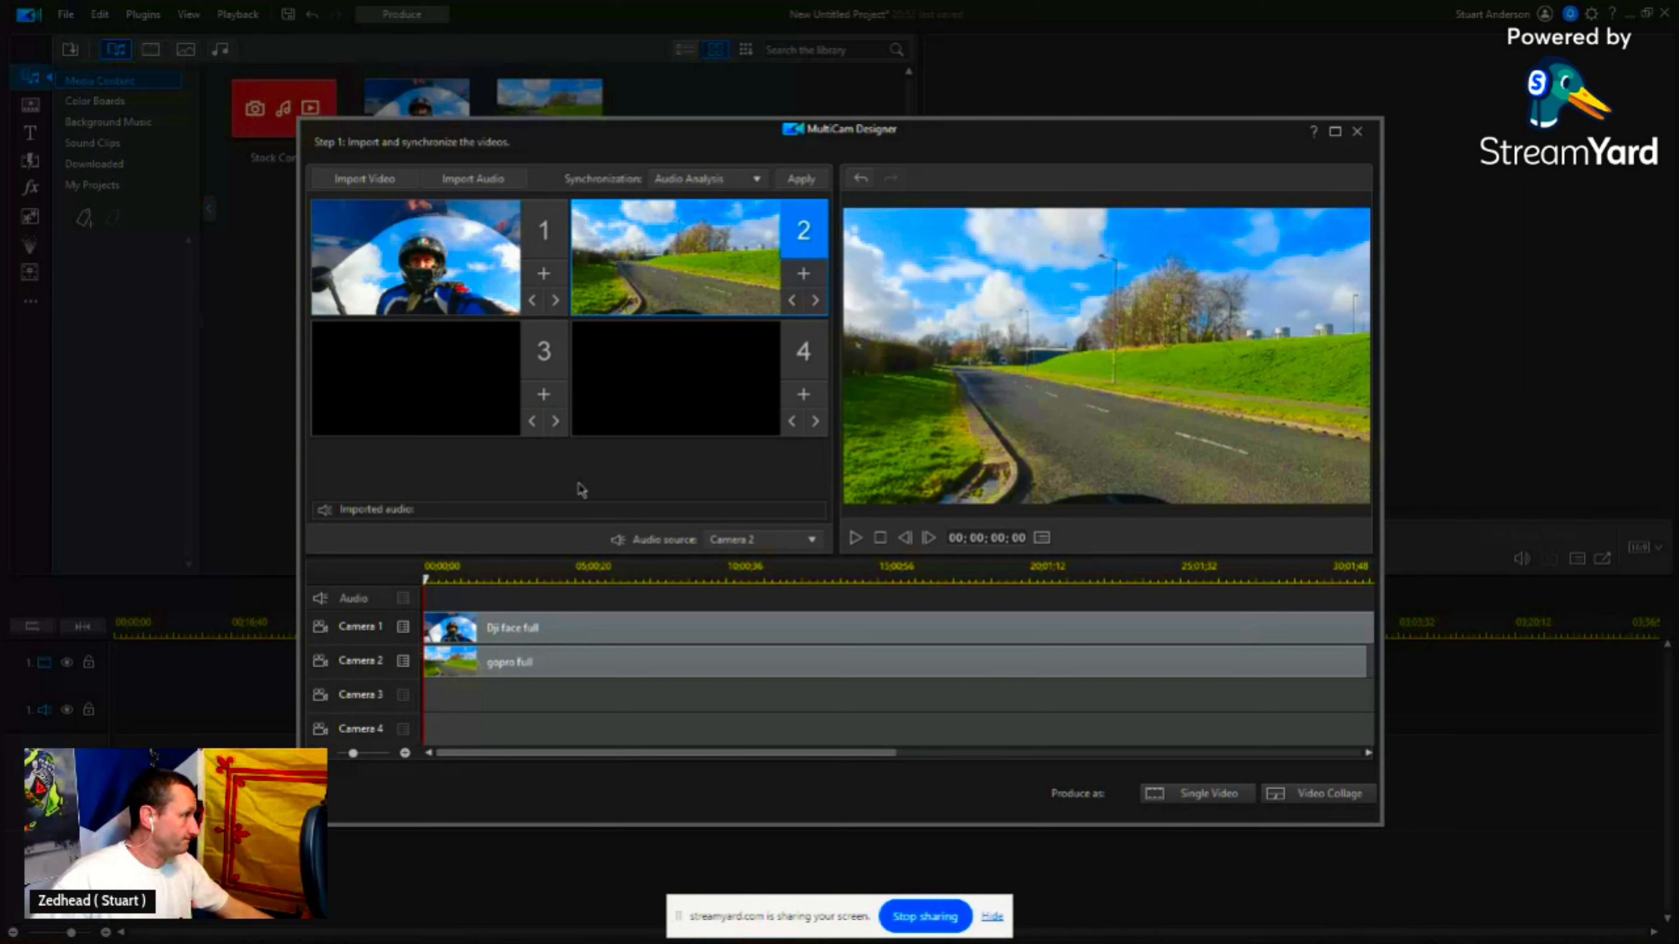
Step: Scrub the camera footage for a recognisable sync moment and set the playhead to about 00;00;56;56
left_click(468, 581)
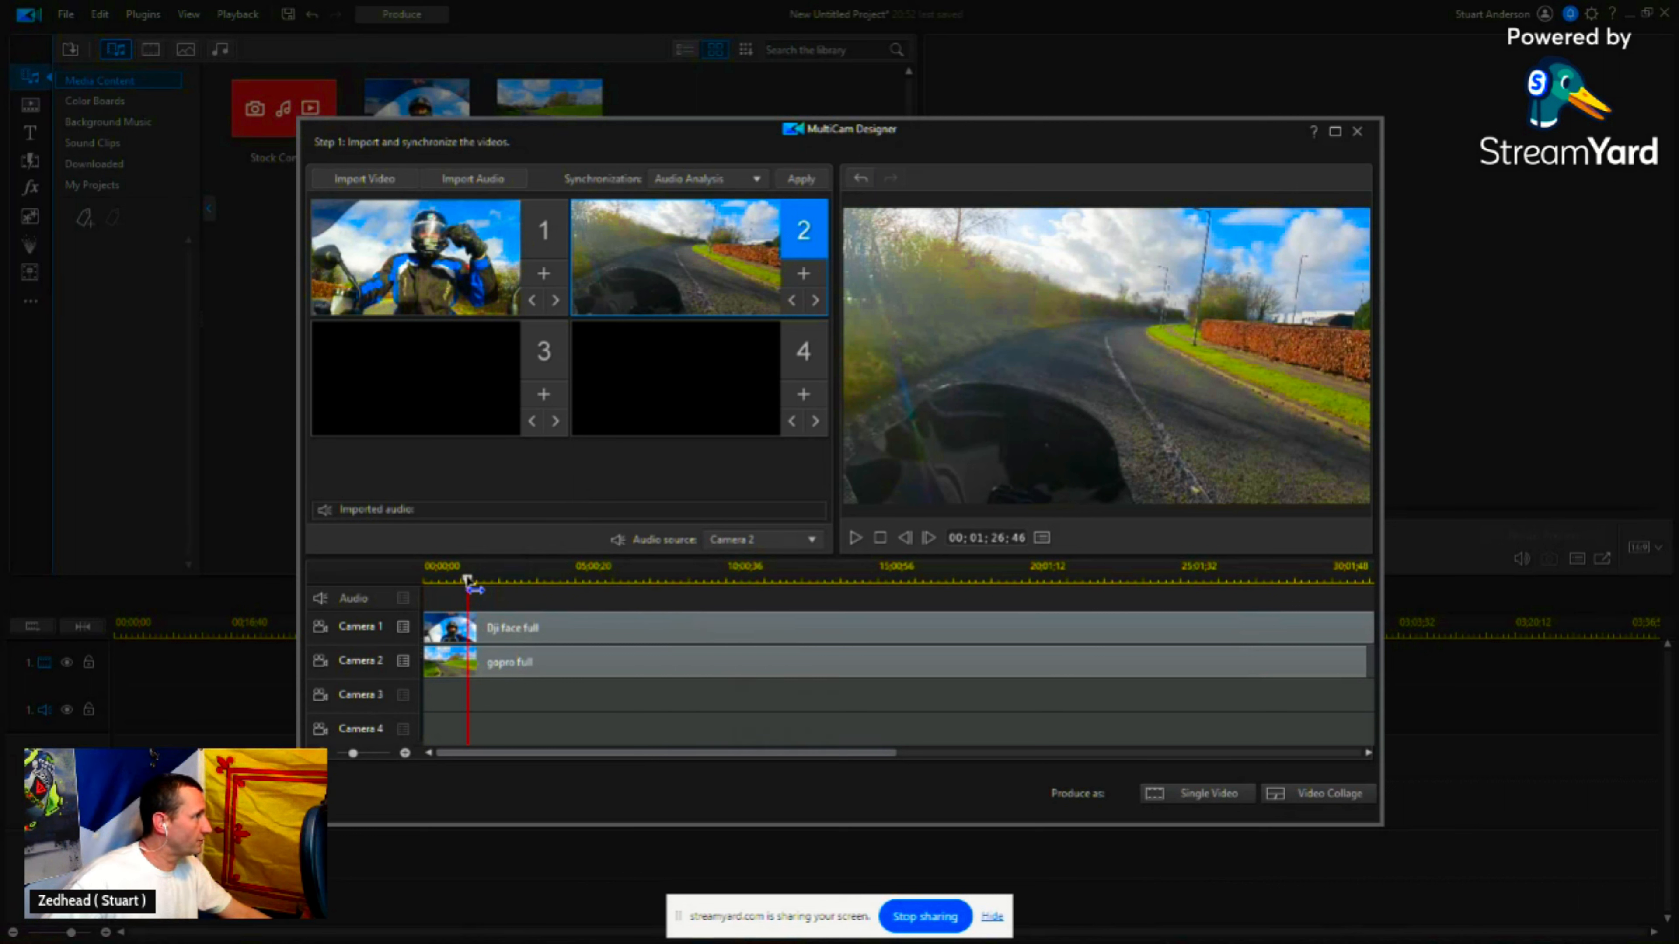
left_click_drag(468, 581, 462, 582)
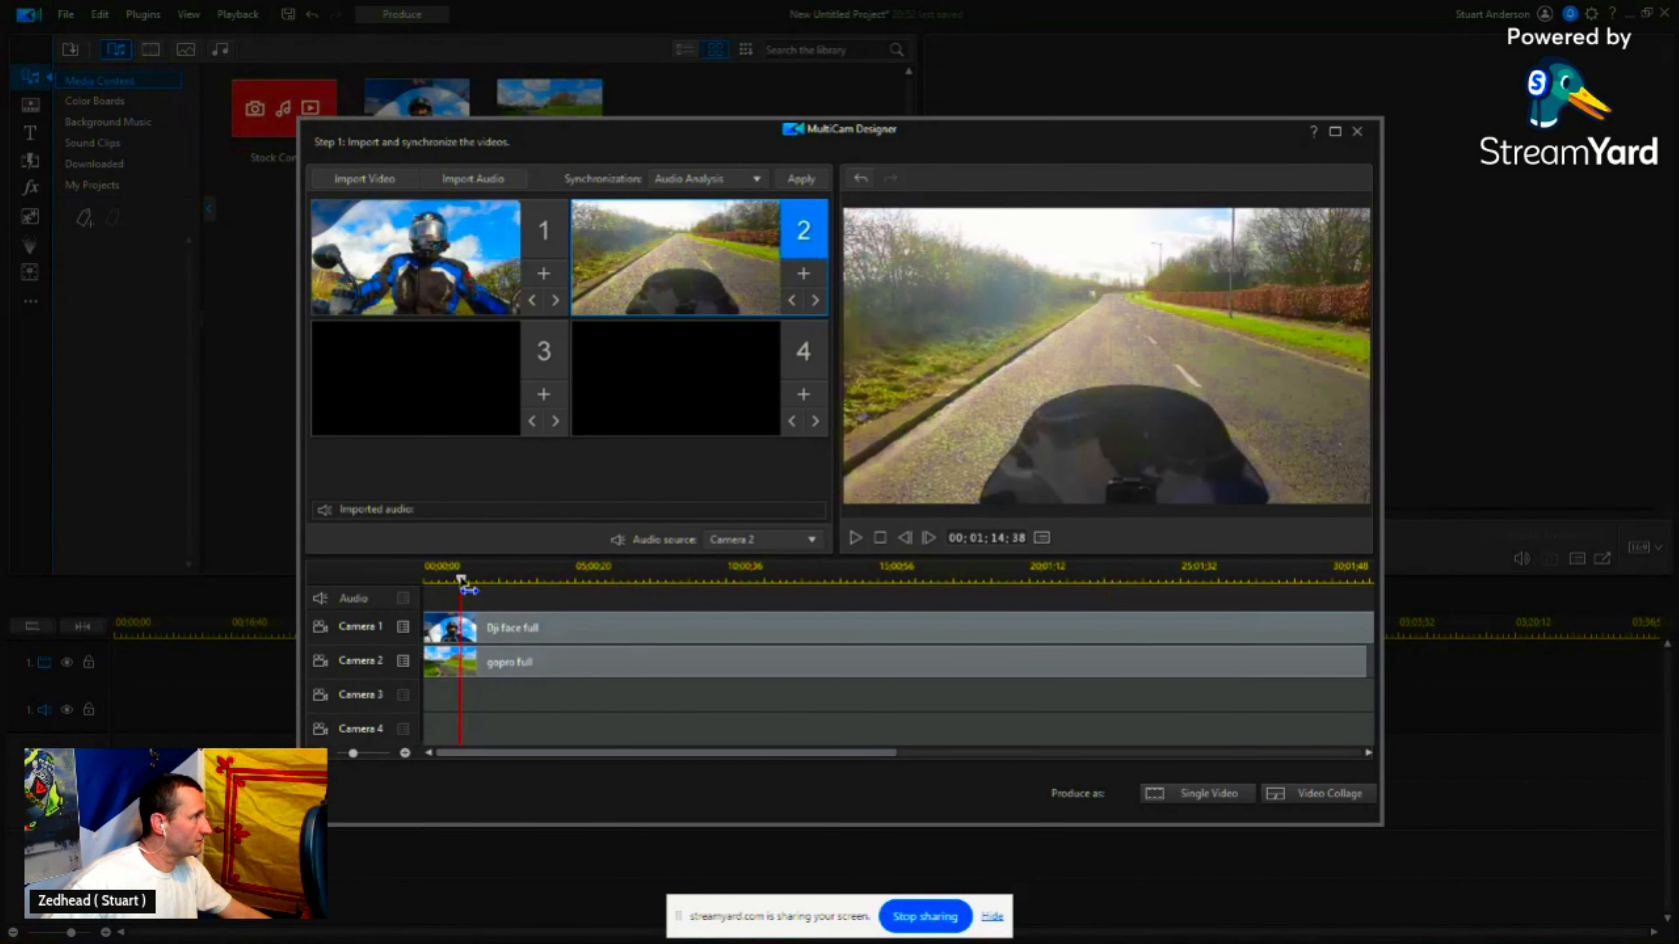
left_click_drag(462, 582, 1138, 573)
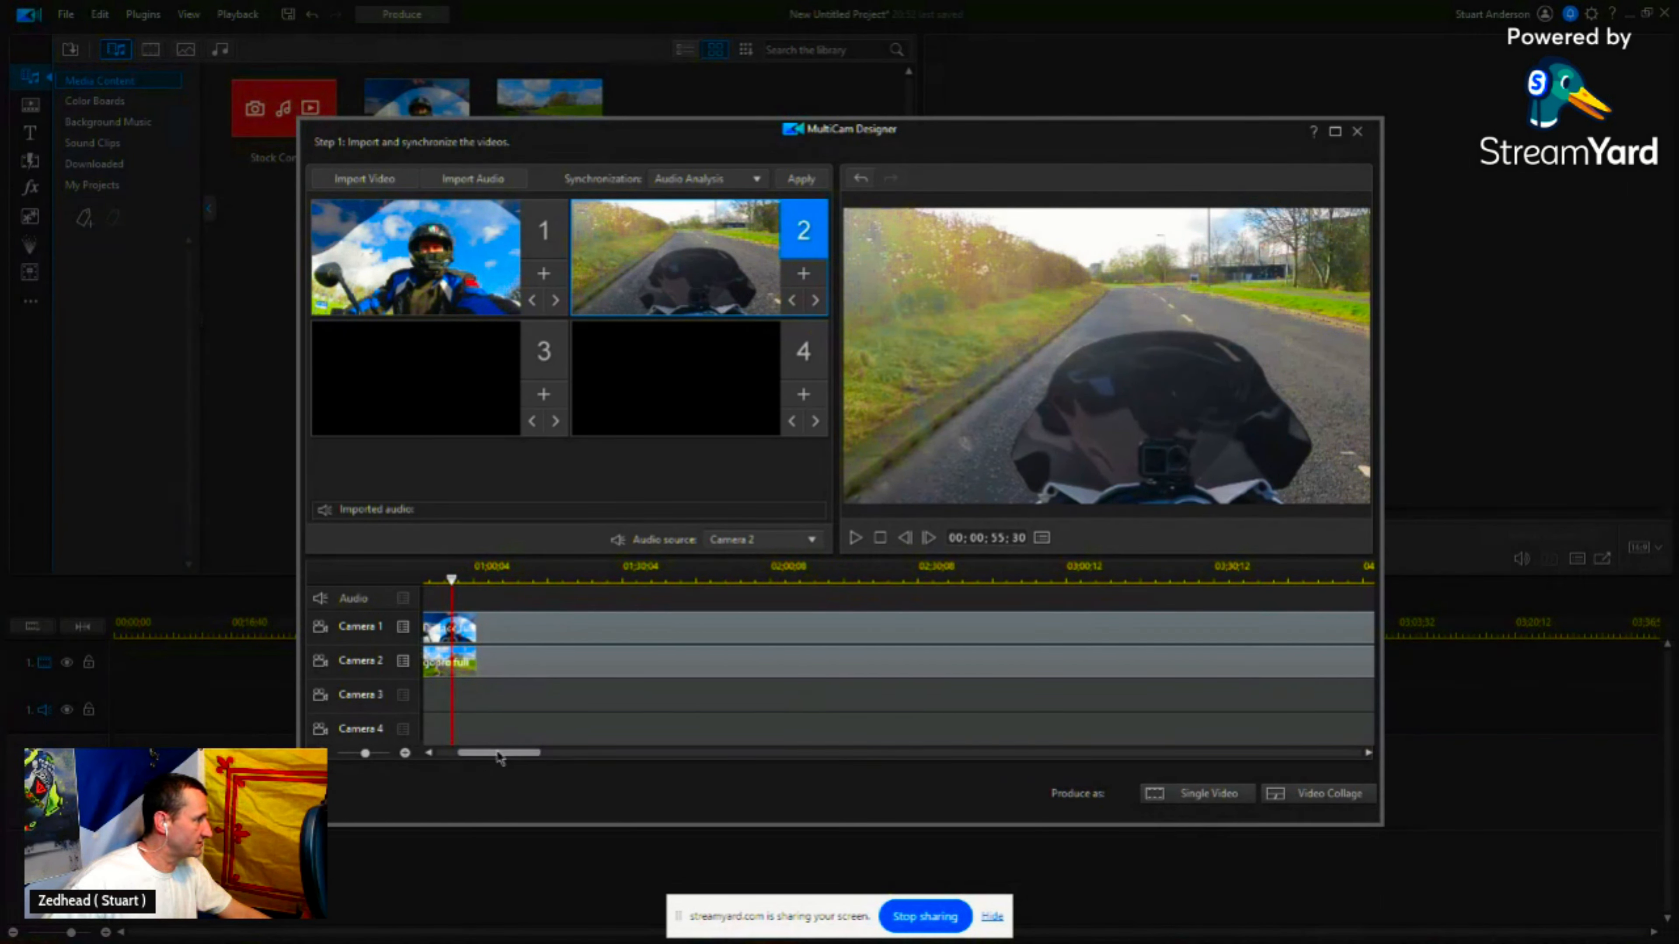
mouse_move(494, 764)
left_mouse_down()
mouse_move(466, 760)
mouse_move(480, 767)
left_mouse_up()
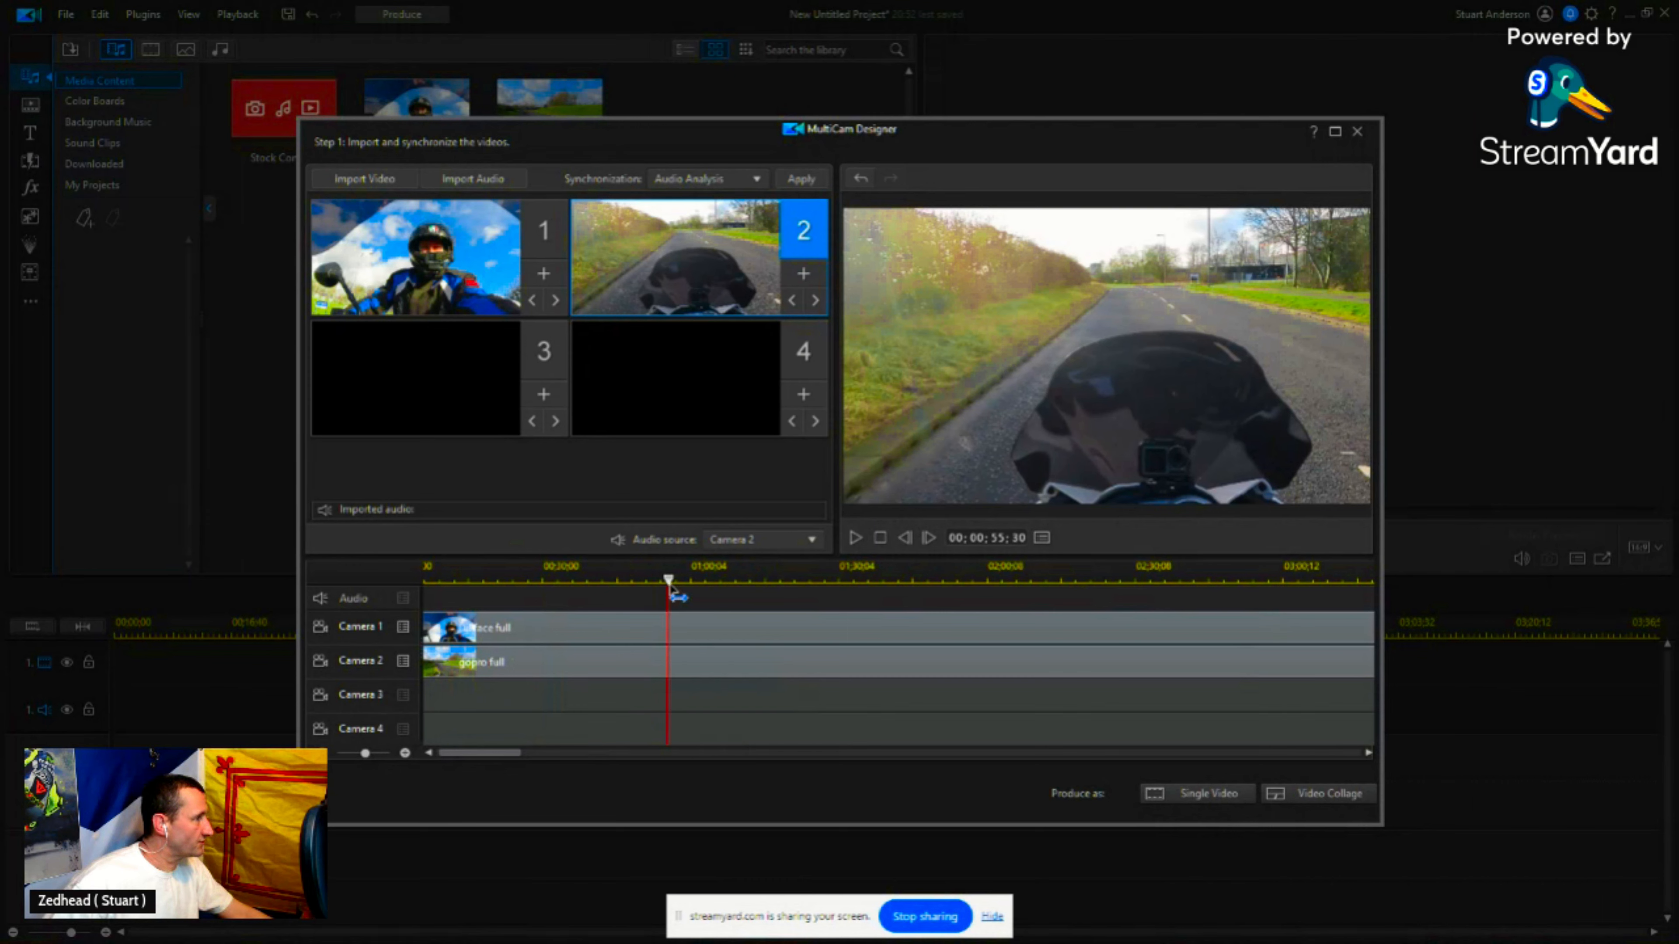
left_click_drag(668, 585, 673, 585)
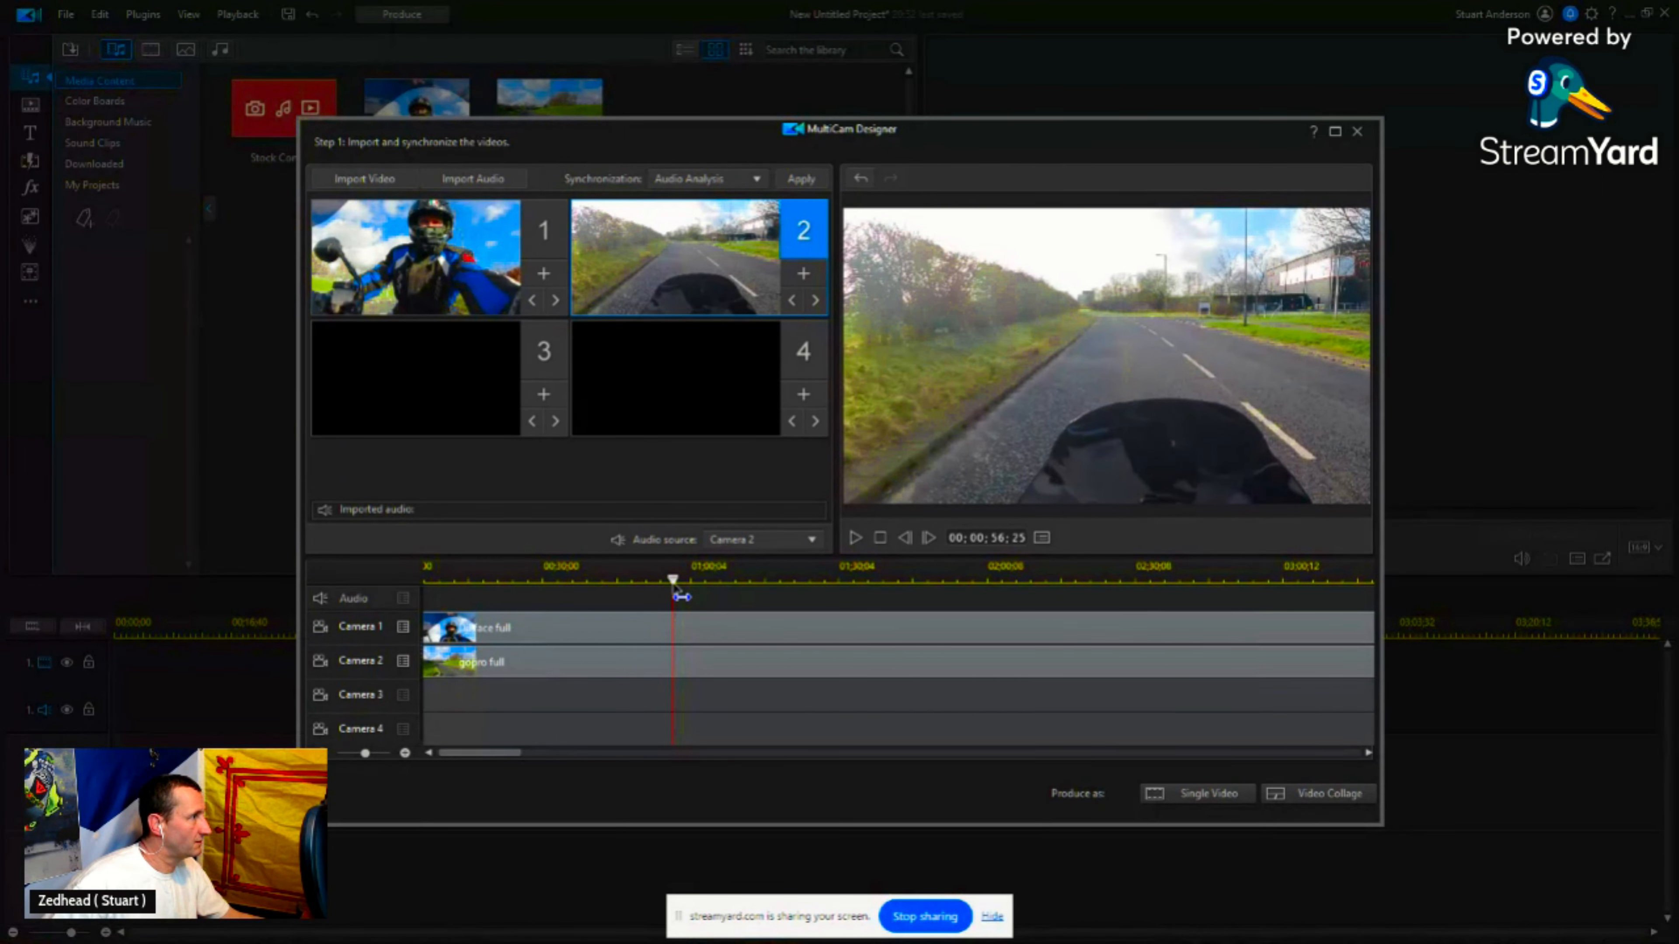
left_click_drag(673, 585, 675, 584)
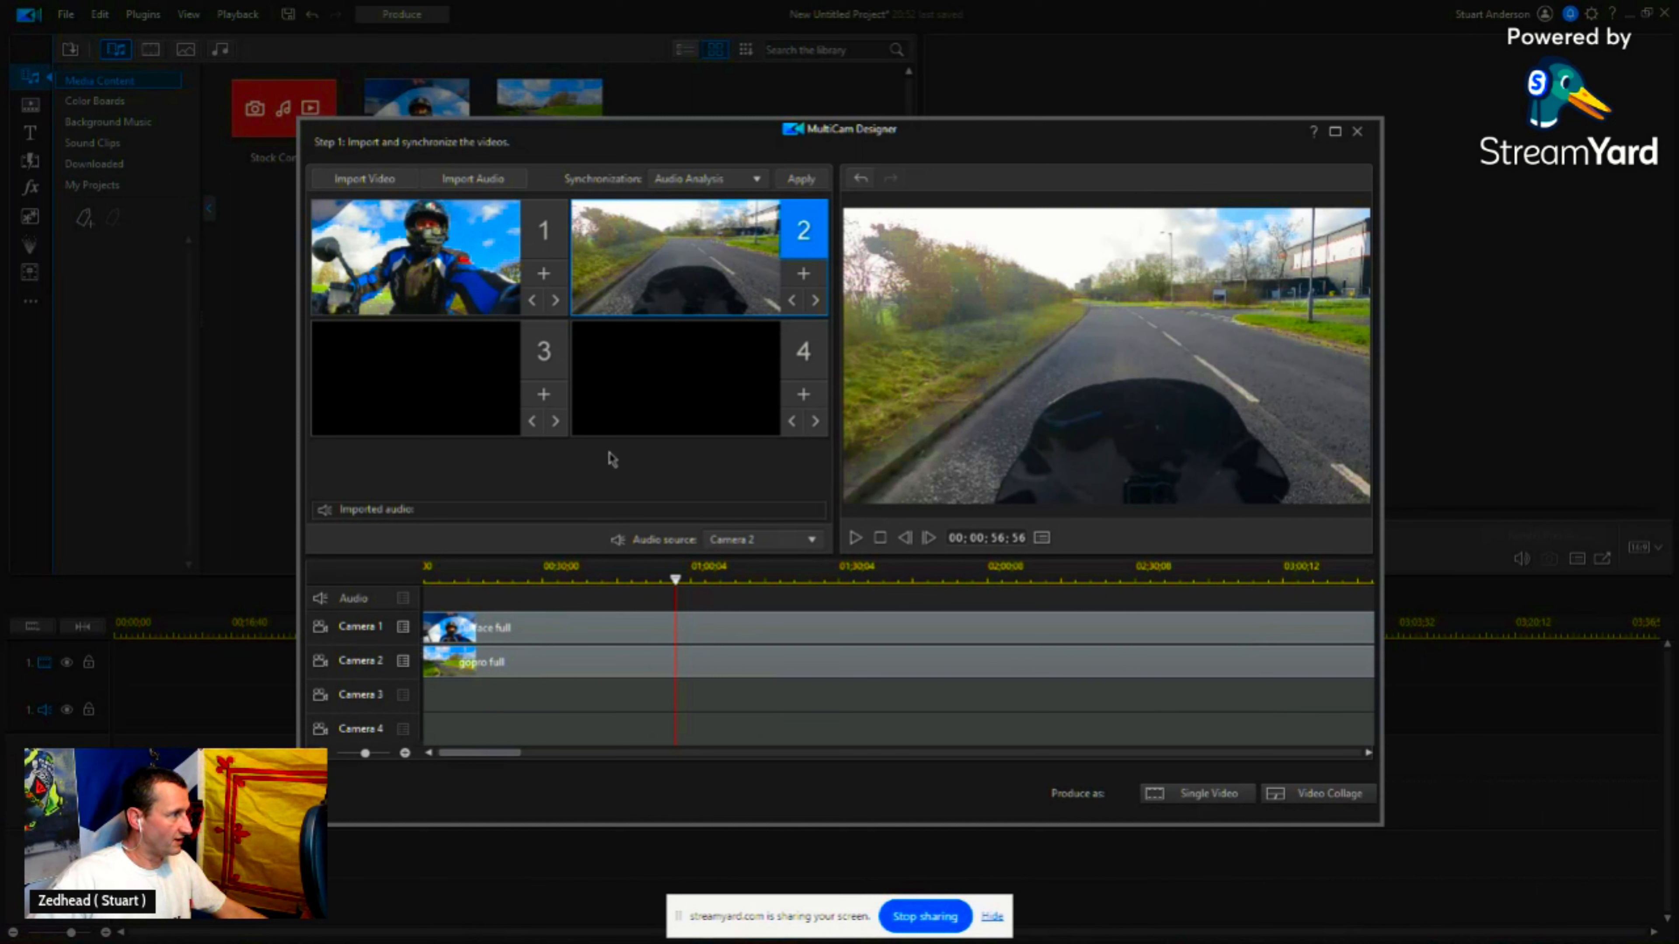
Step: Shift the gopro full clip along Camera 2 to match the Camera 1 footage at the playhead, starting it at about 00;00;07;59
left_click(637, 666)
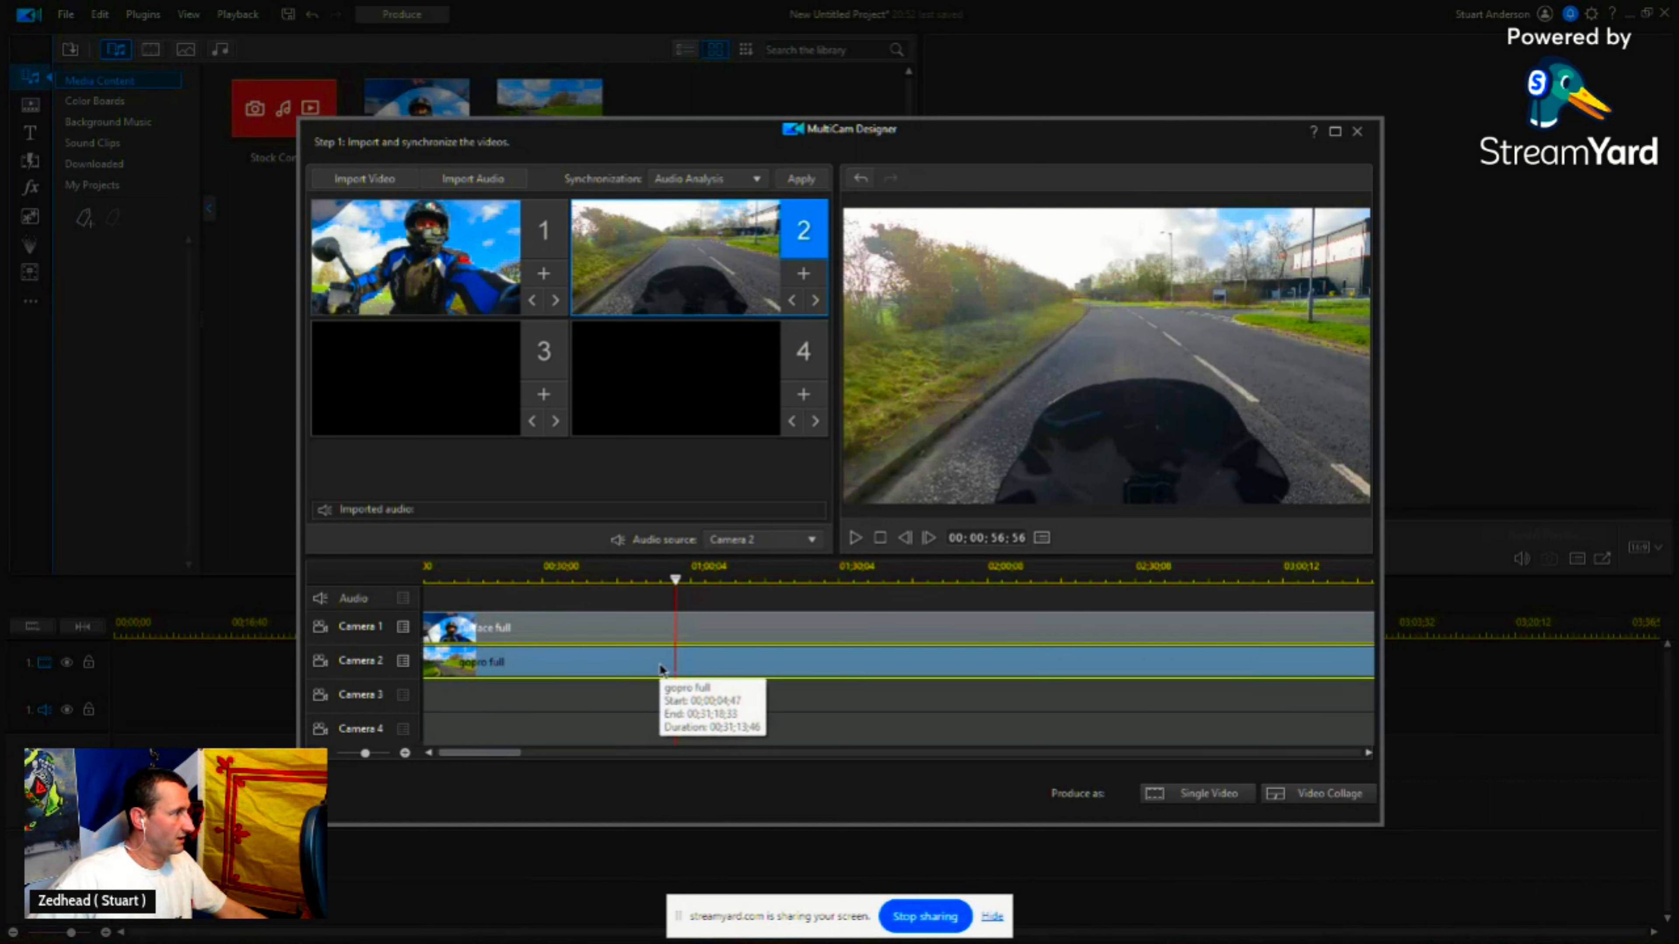
left_click_drag(659, 663, 767, 669)
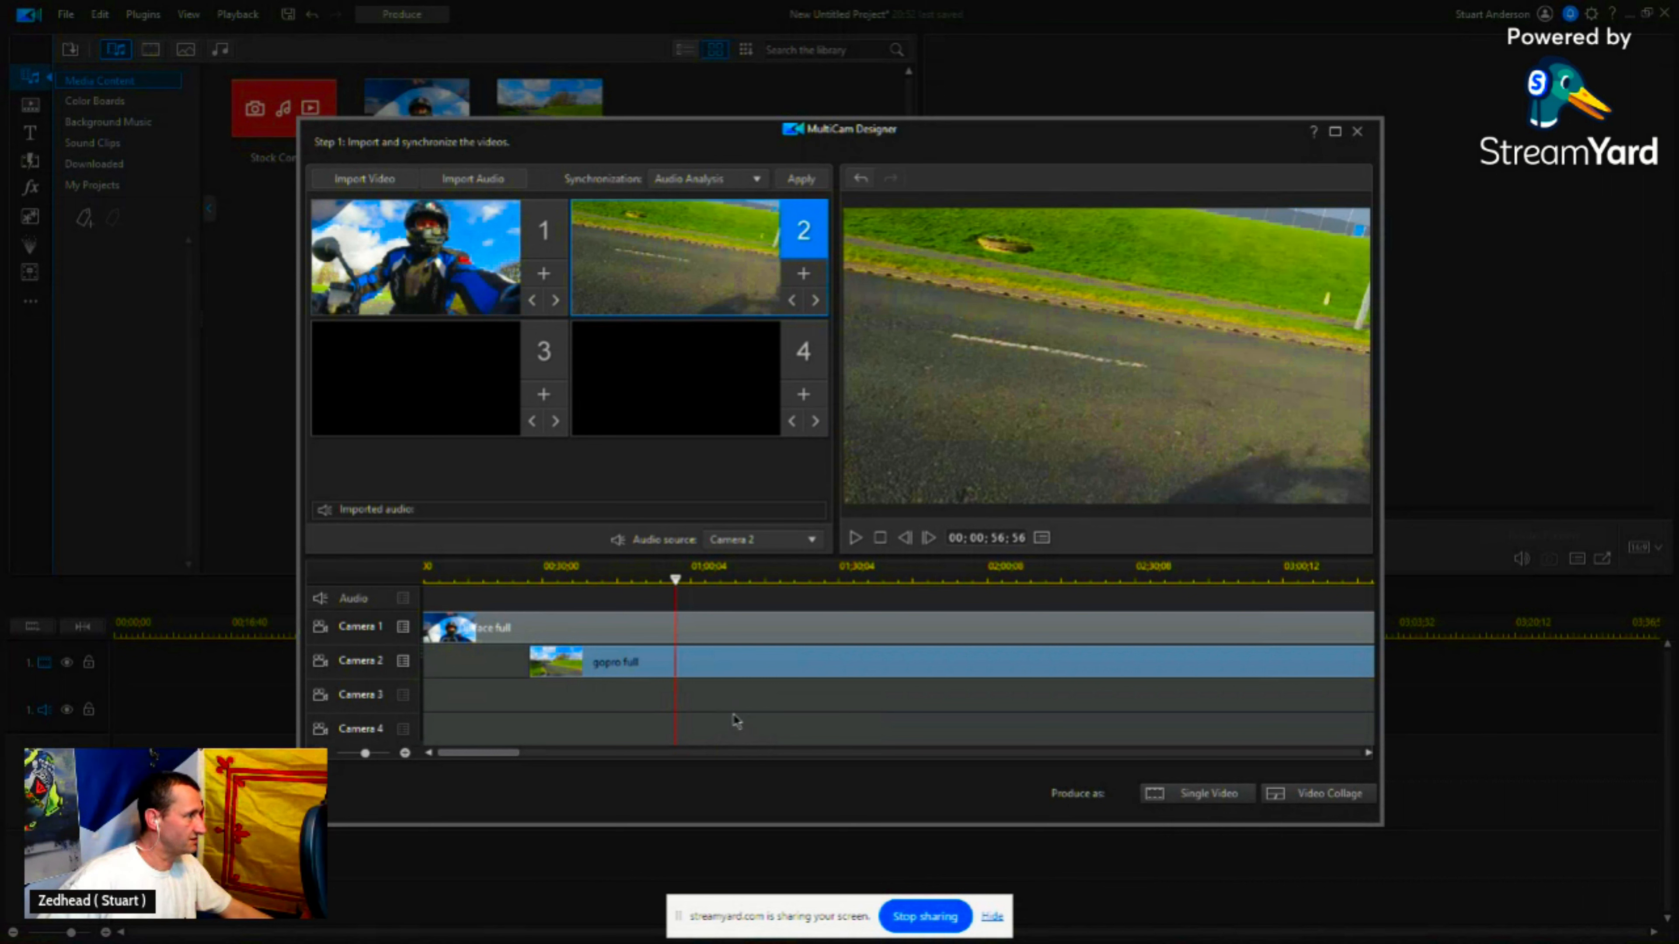
left_click(695, 661)
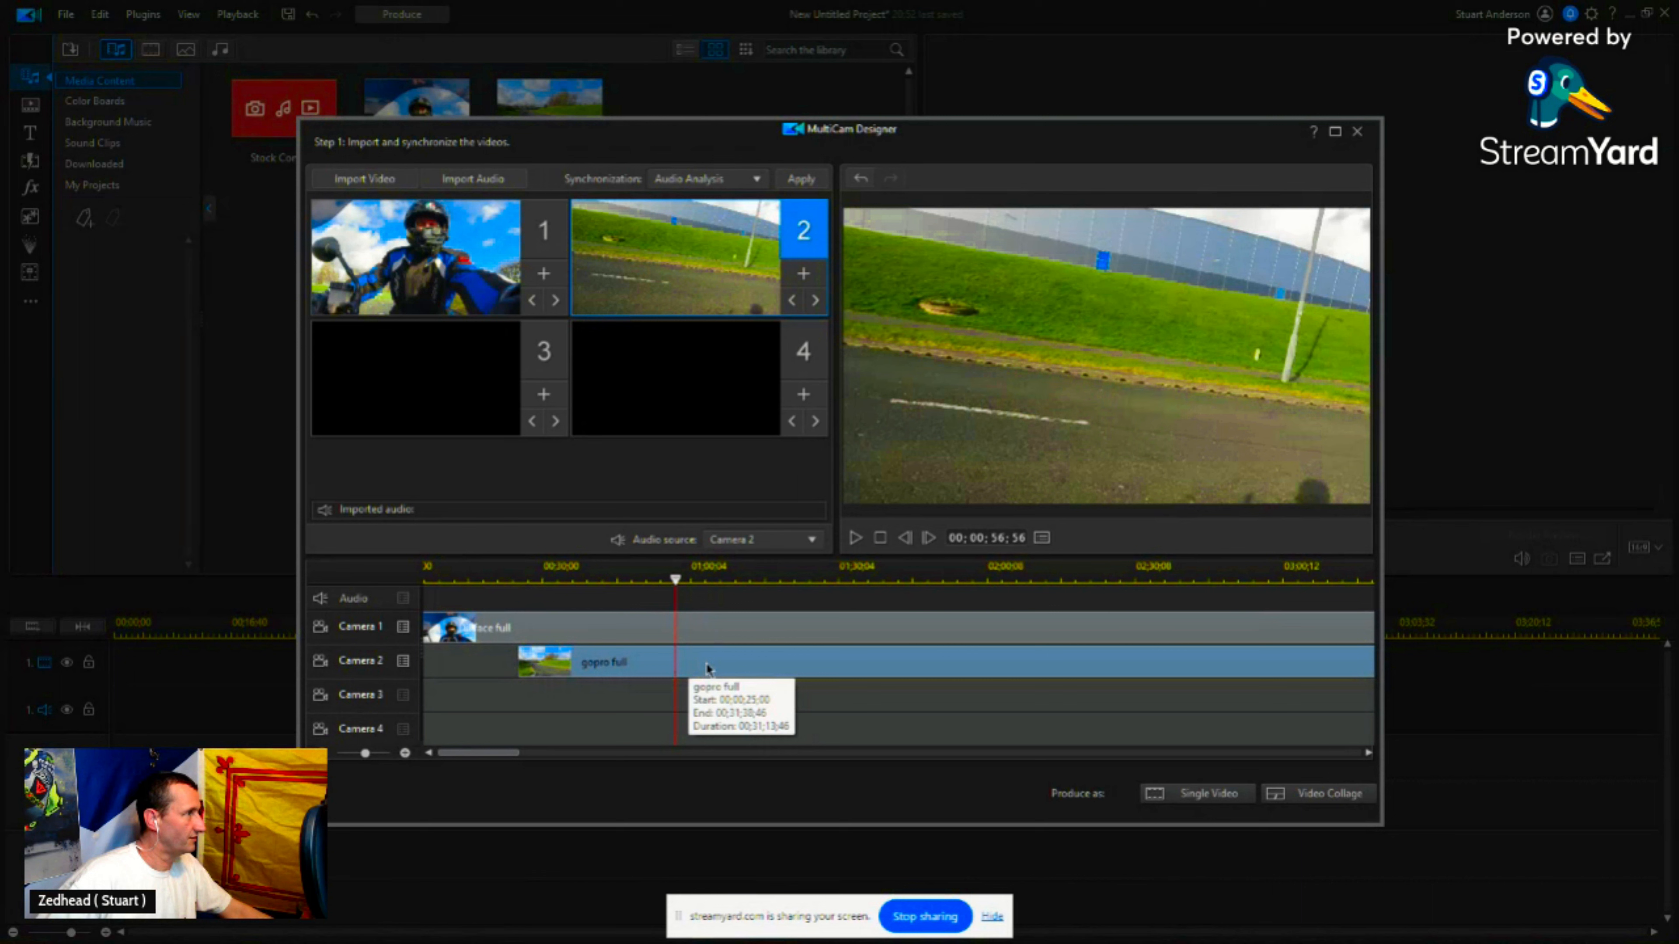
left_click_drag(707, 662, 686, 661)
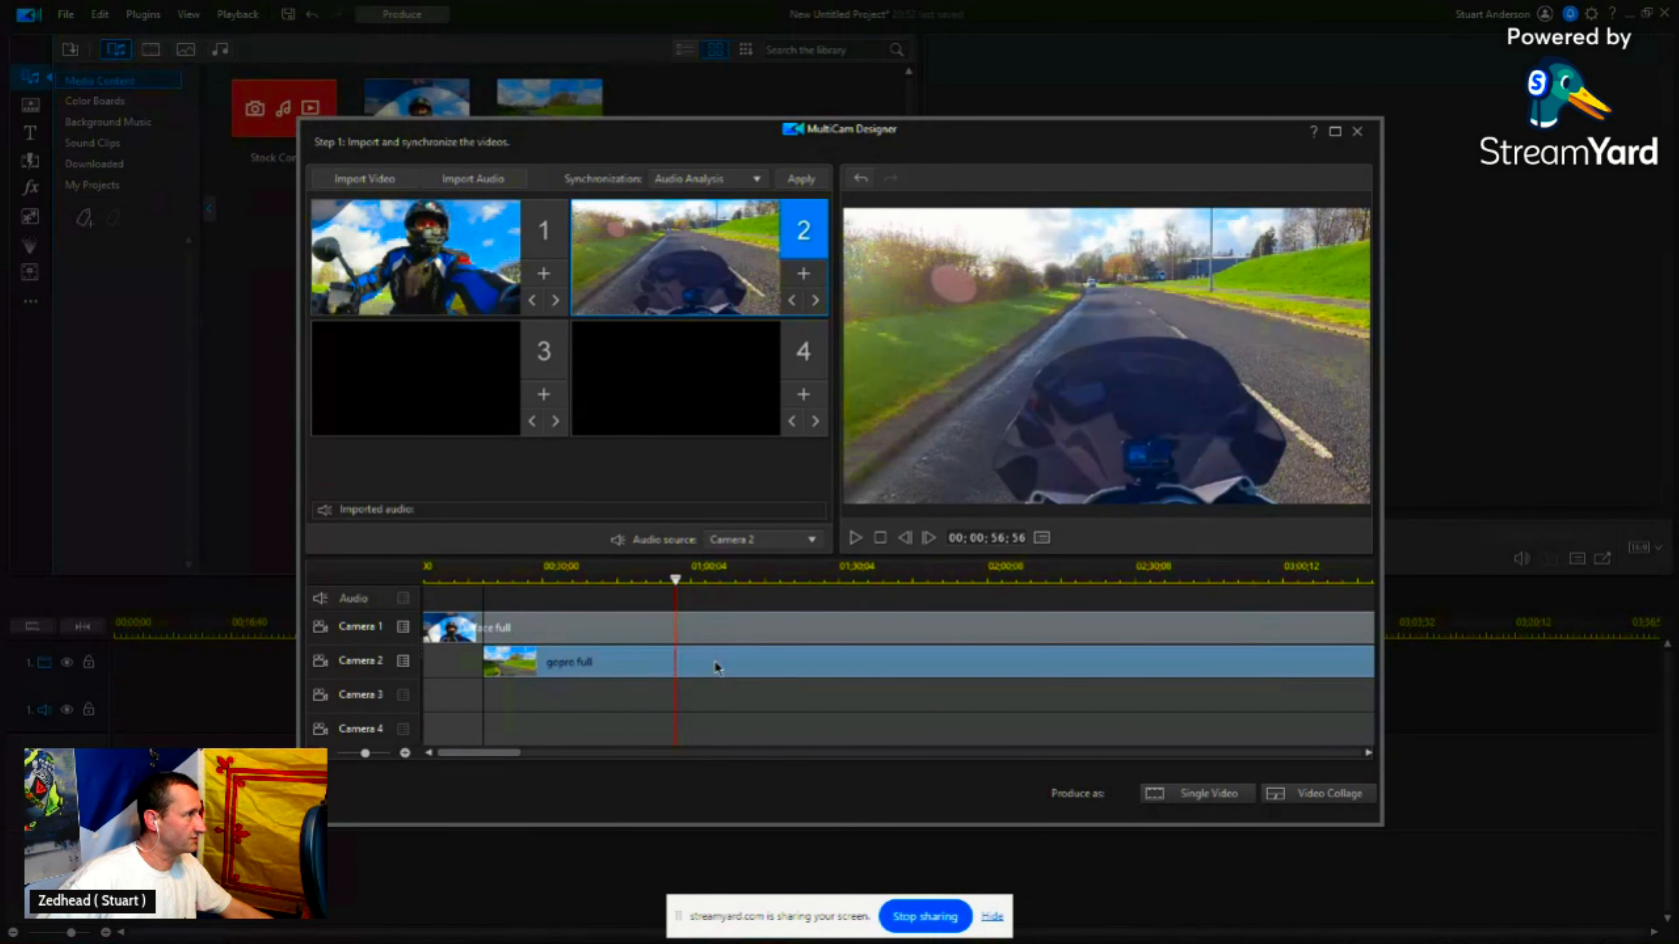
left_click_drag(714, 660, 699, 661)
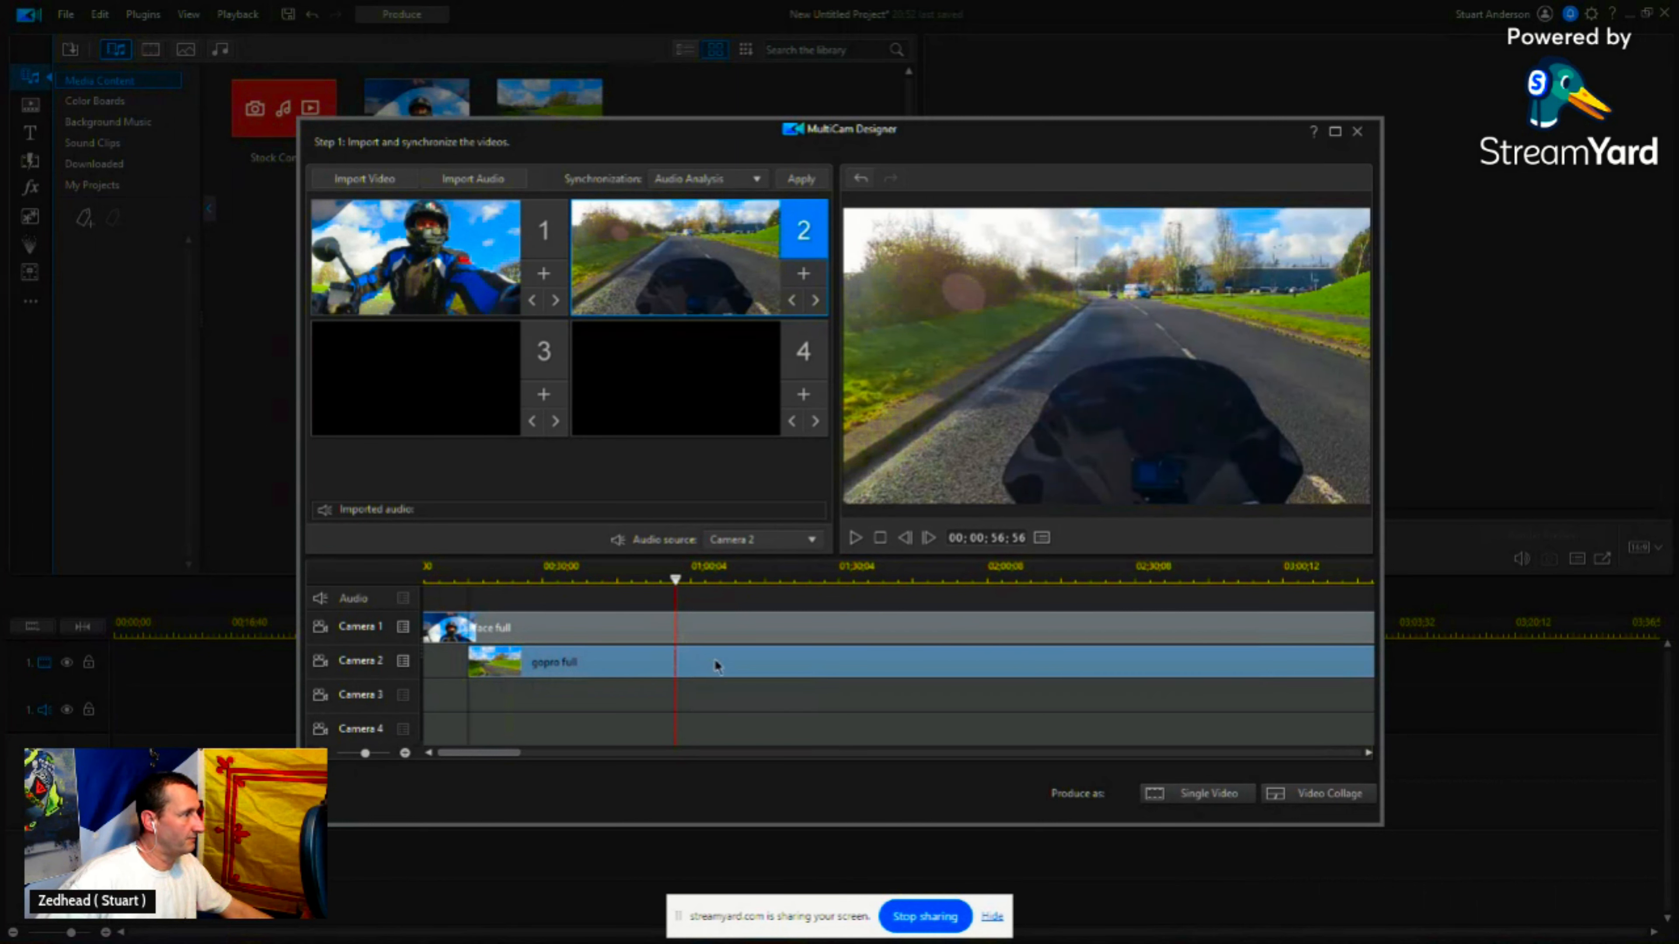
left_click_drag(714, 658, 710, 660)
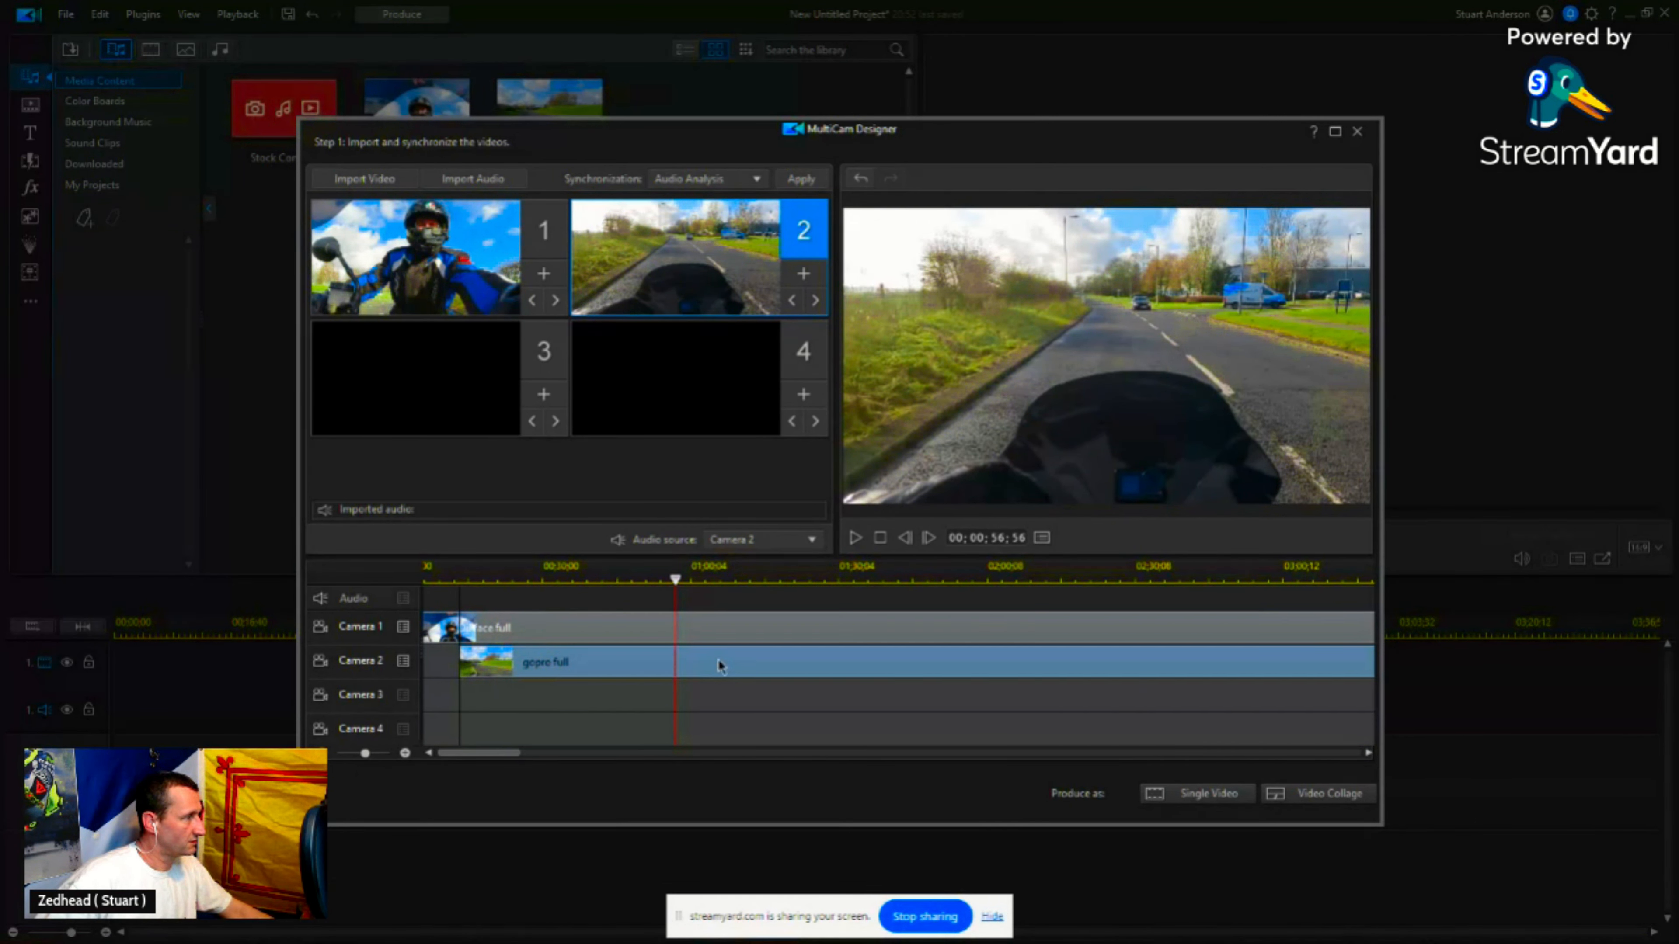
left_click_drag(718, 660, 713, 660)
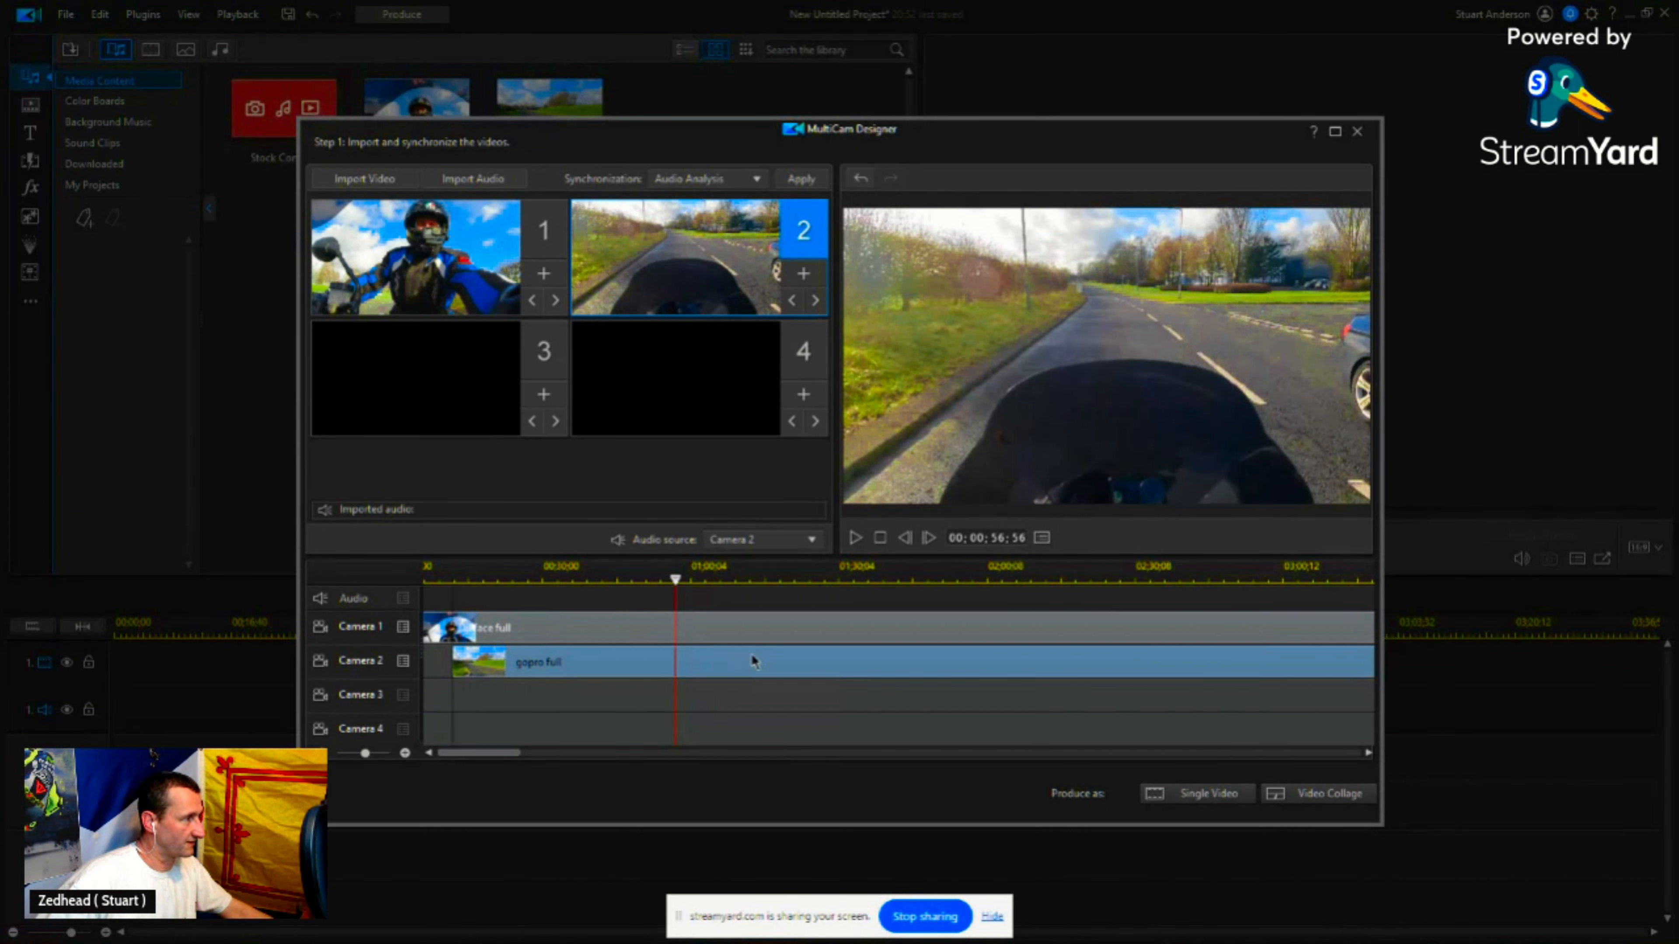
left_click(740, 658)
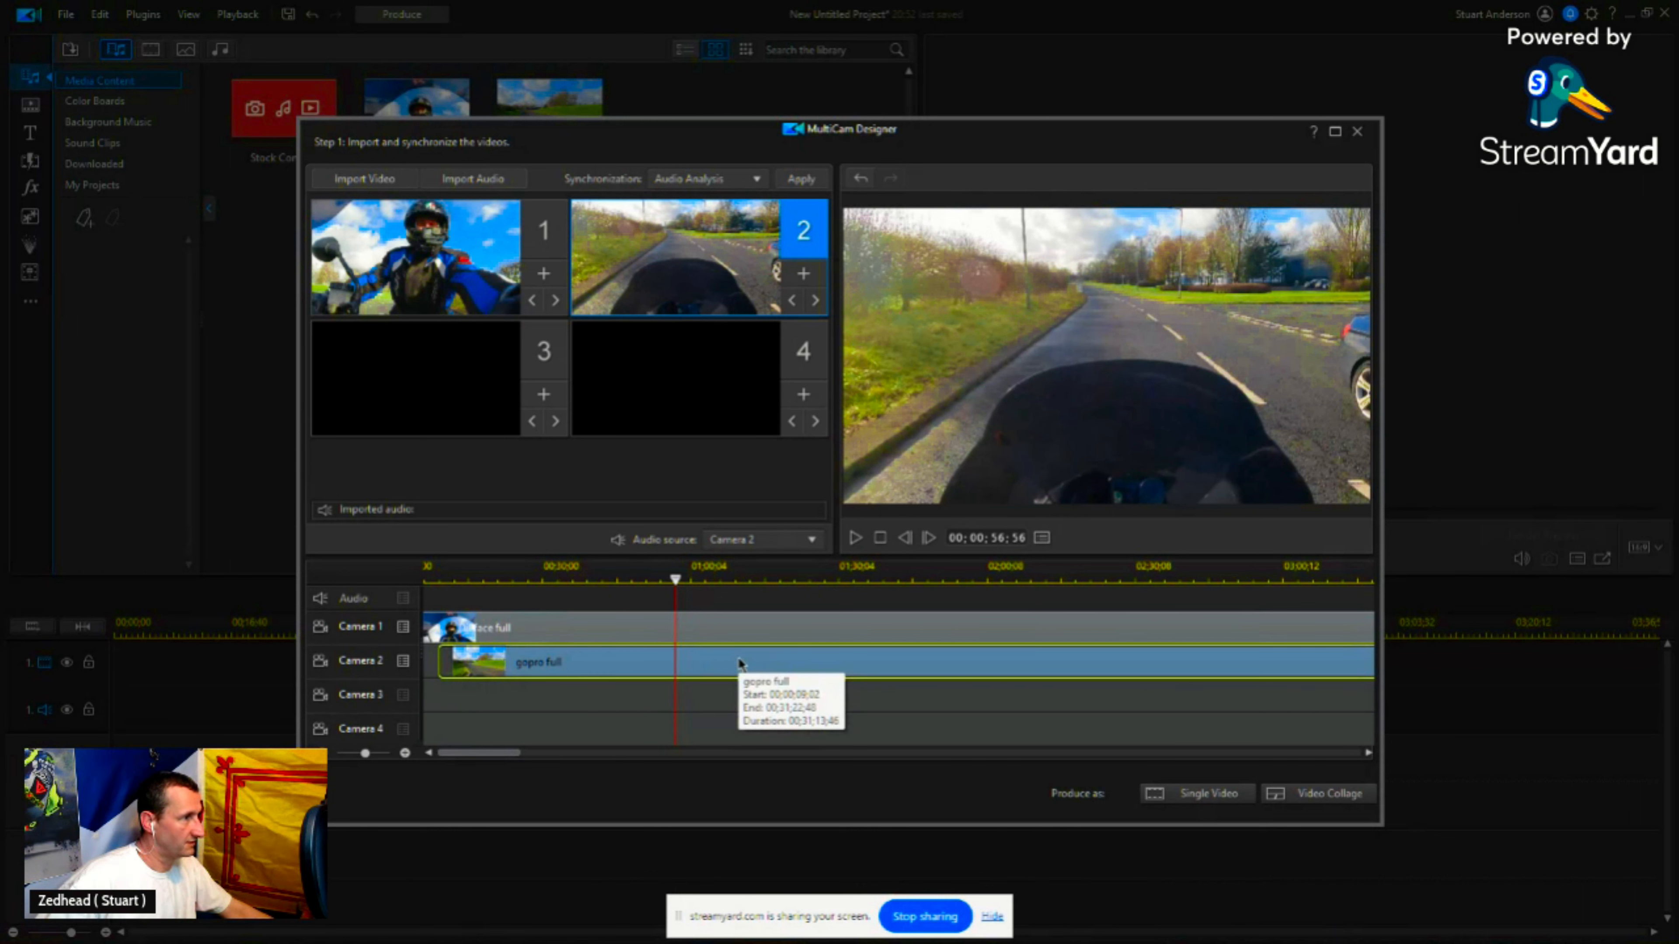
left_click(738, 659)
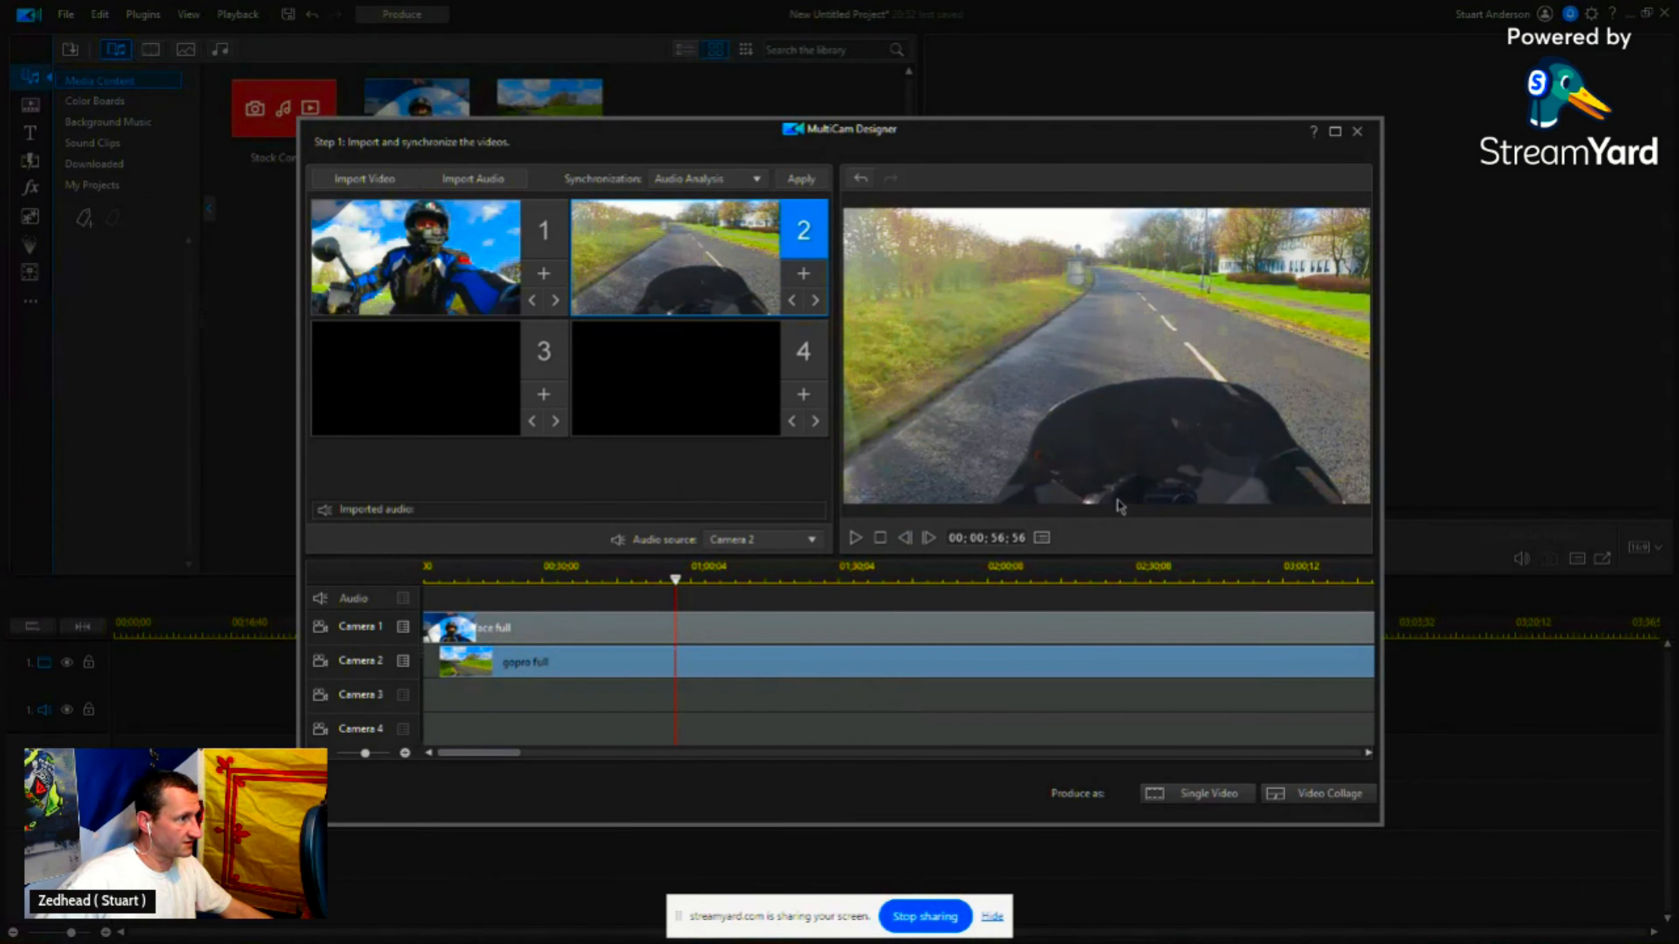
left_click(697, 662)
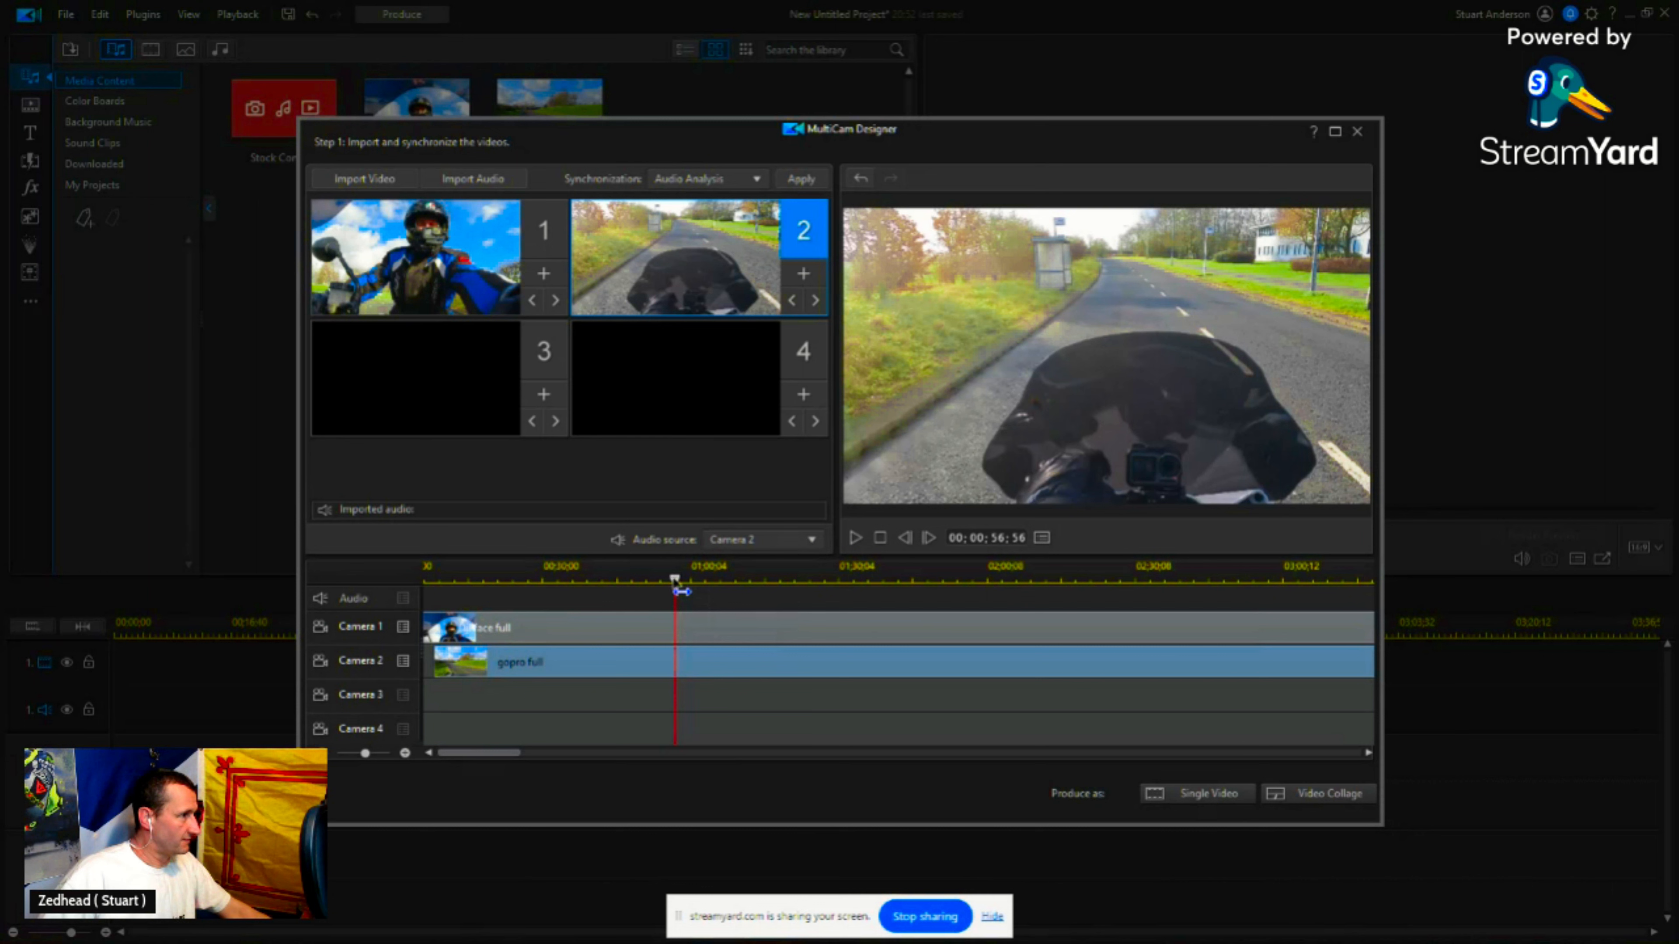
Step: Scrub around 00;00;56 to compare the sync of the two cameras, and return the playhead to the start
left_click_drag(682, 591, 676, 591)
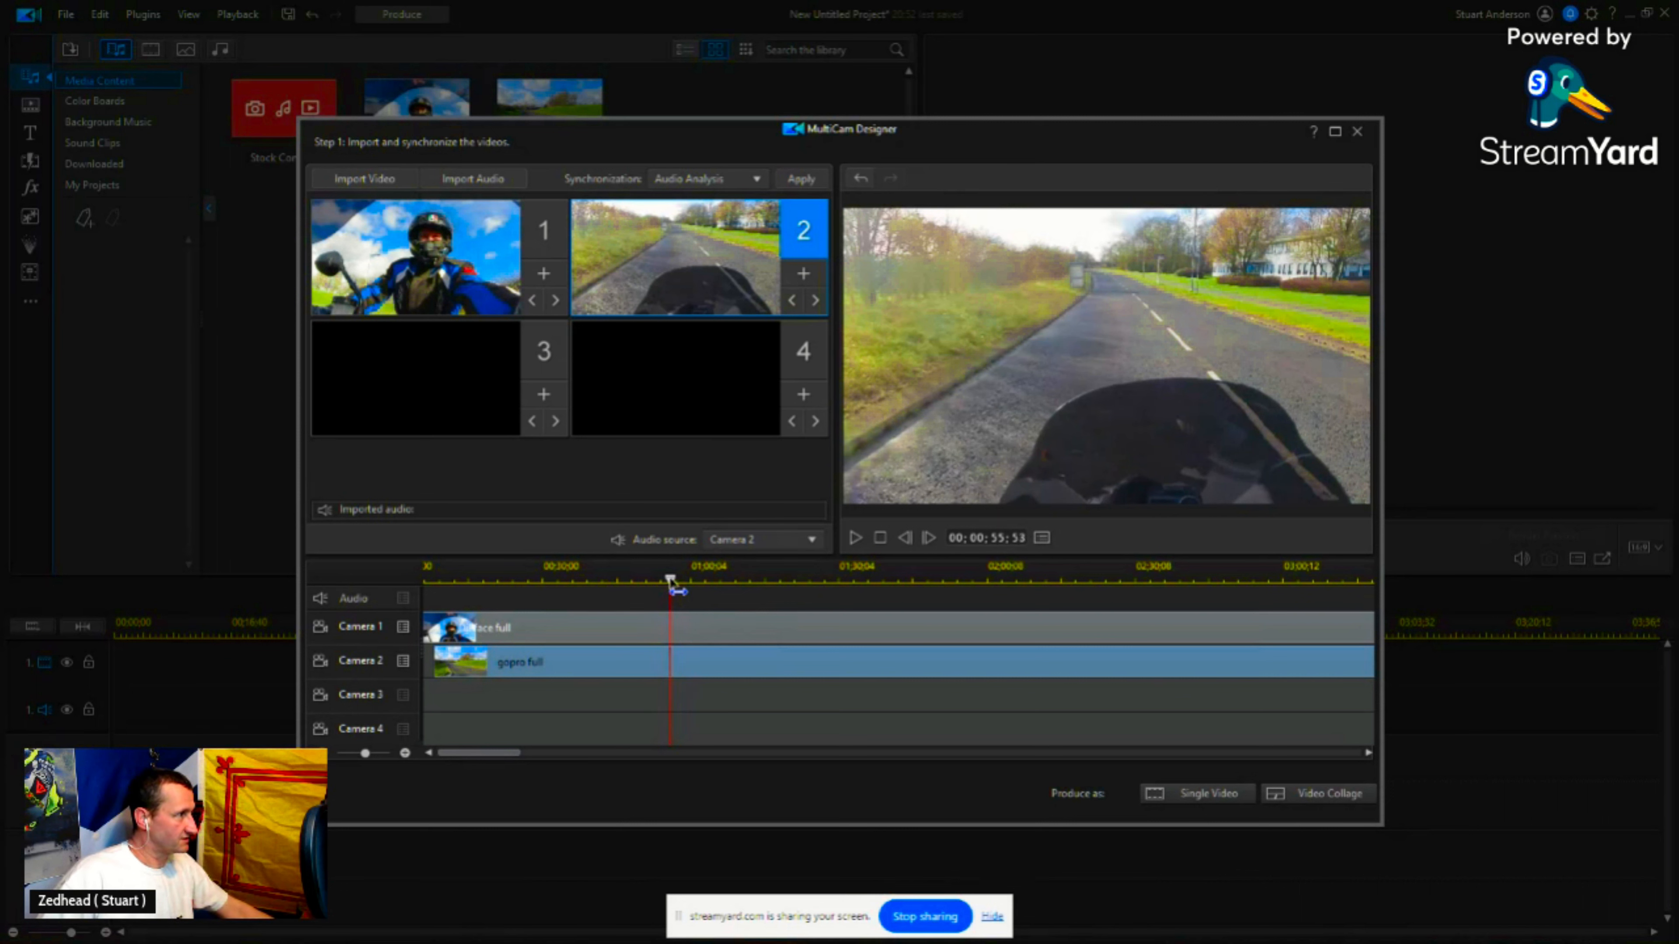
left_click_drag(678, 590, 681, 591)
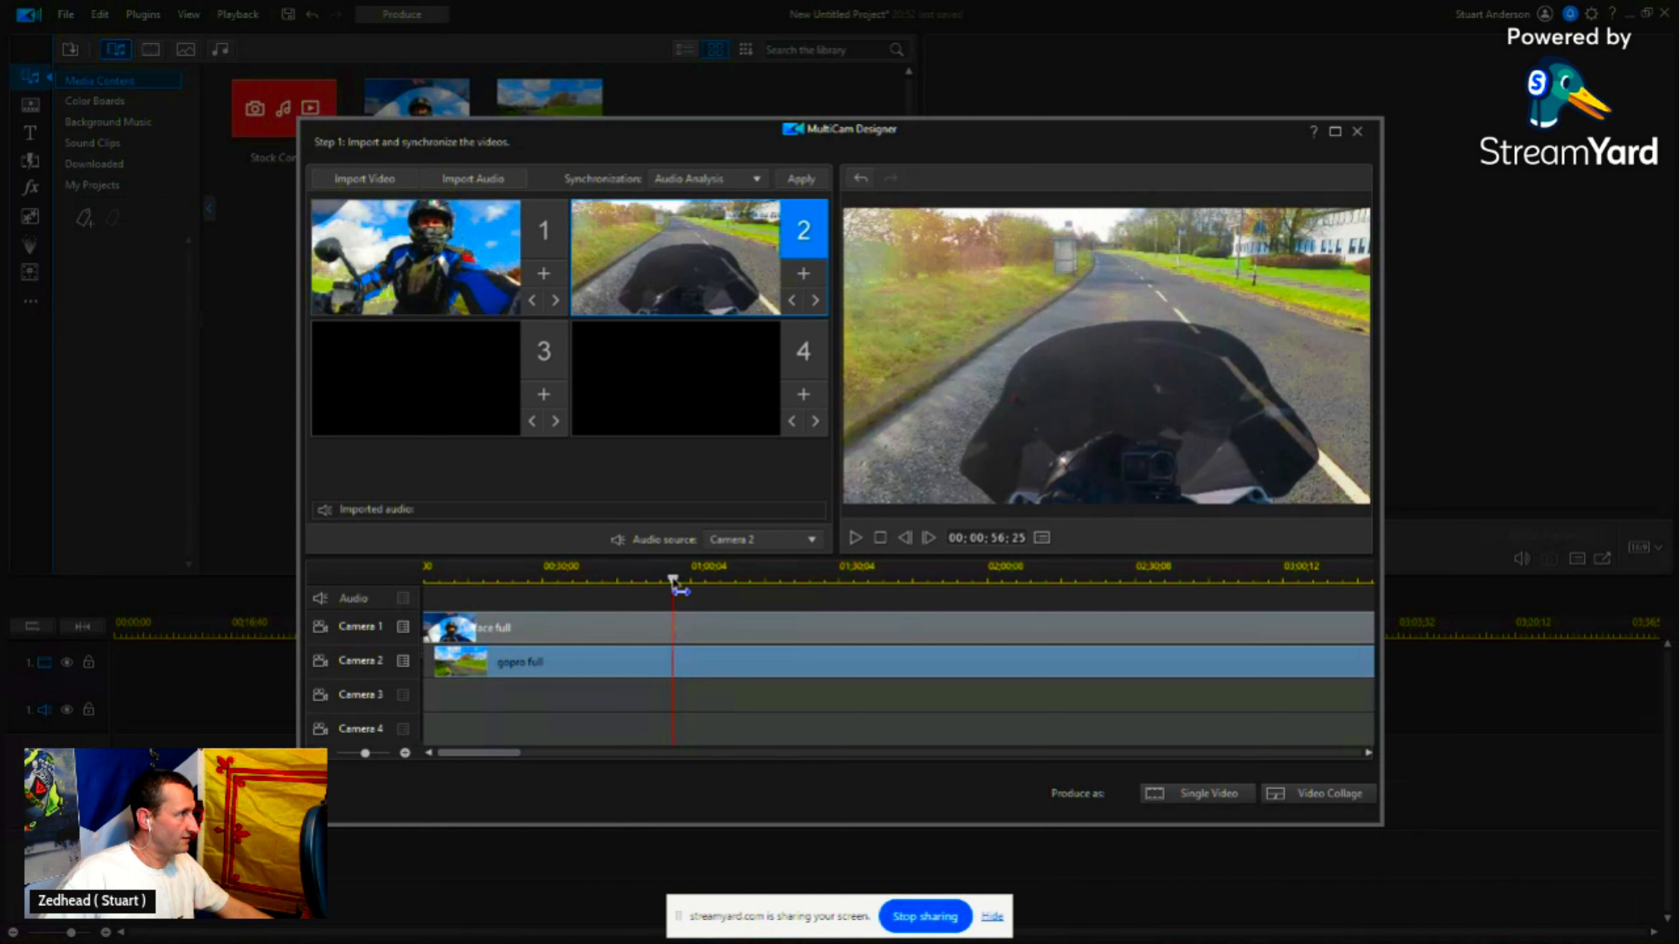
left_click_drag(681, 590, 409, 618)
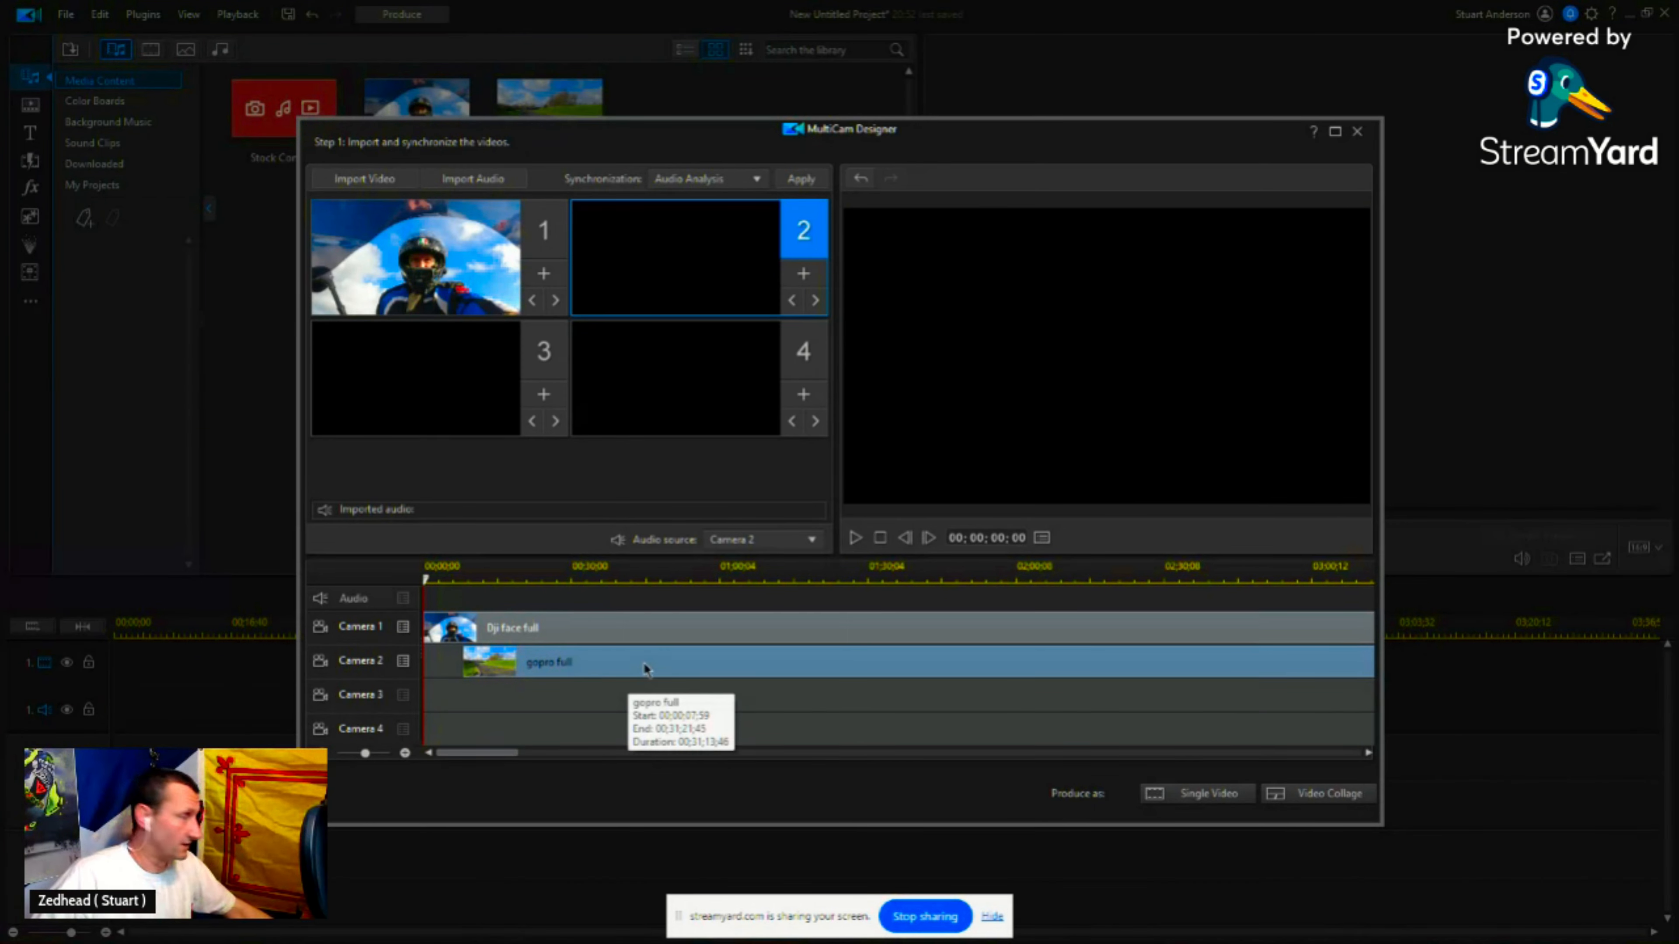
Step: Set the playhead to 00;00;14;00 and start recording from Camera 2 to produce a single video
left_click(491, 578)
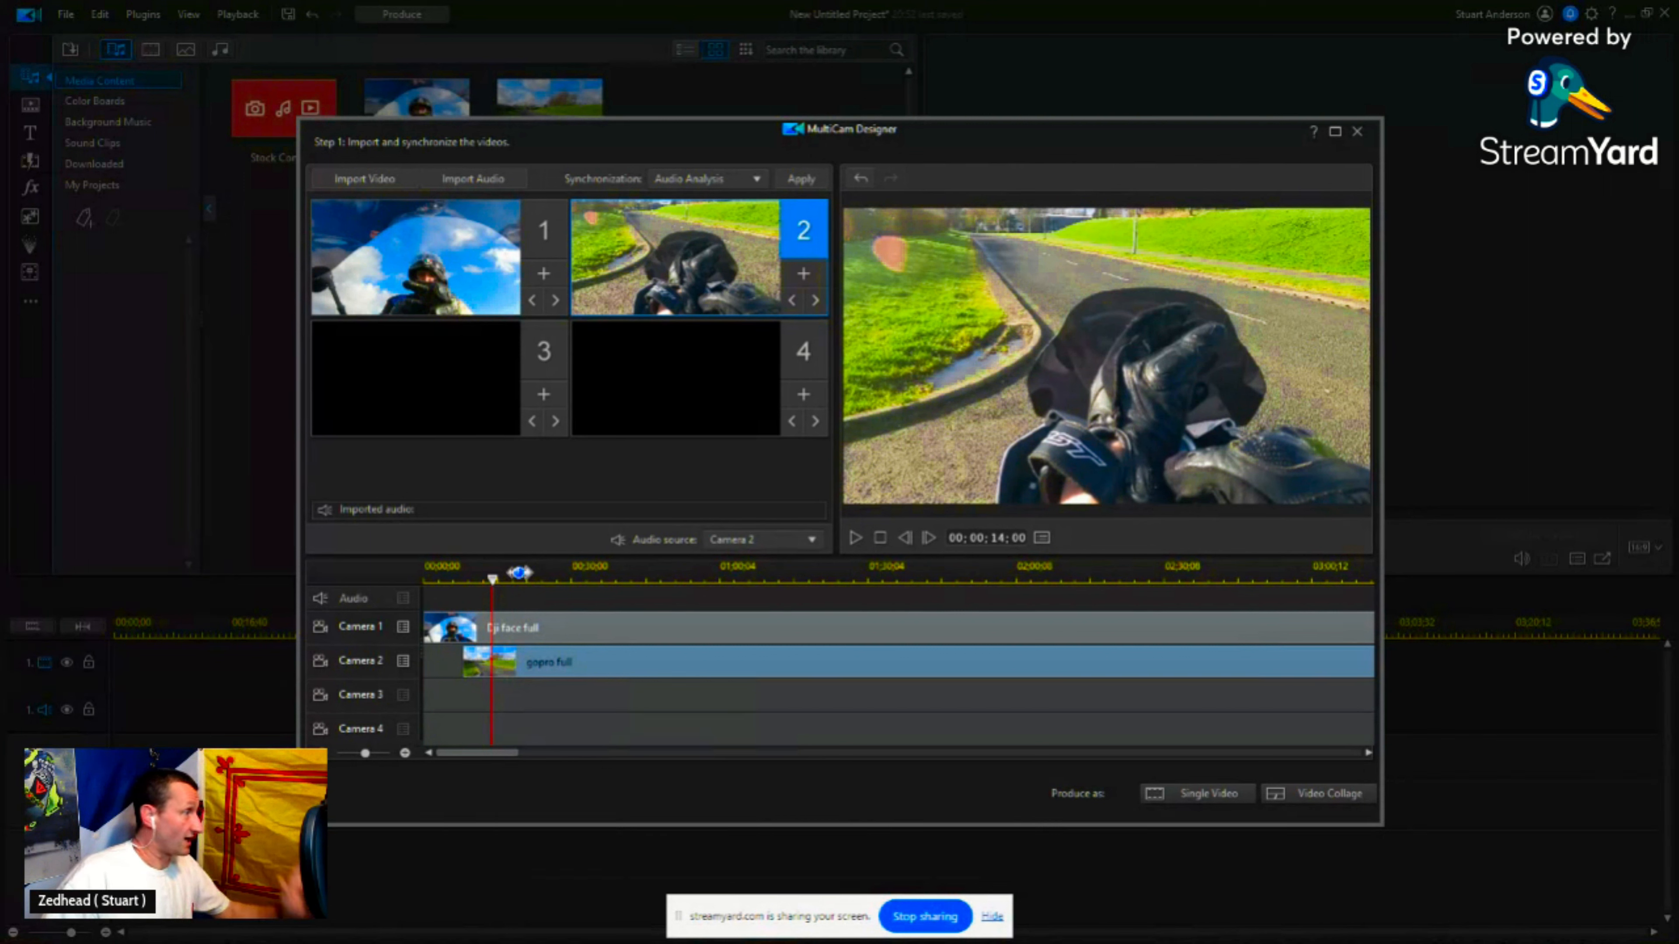
left_click(1197, 796)
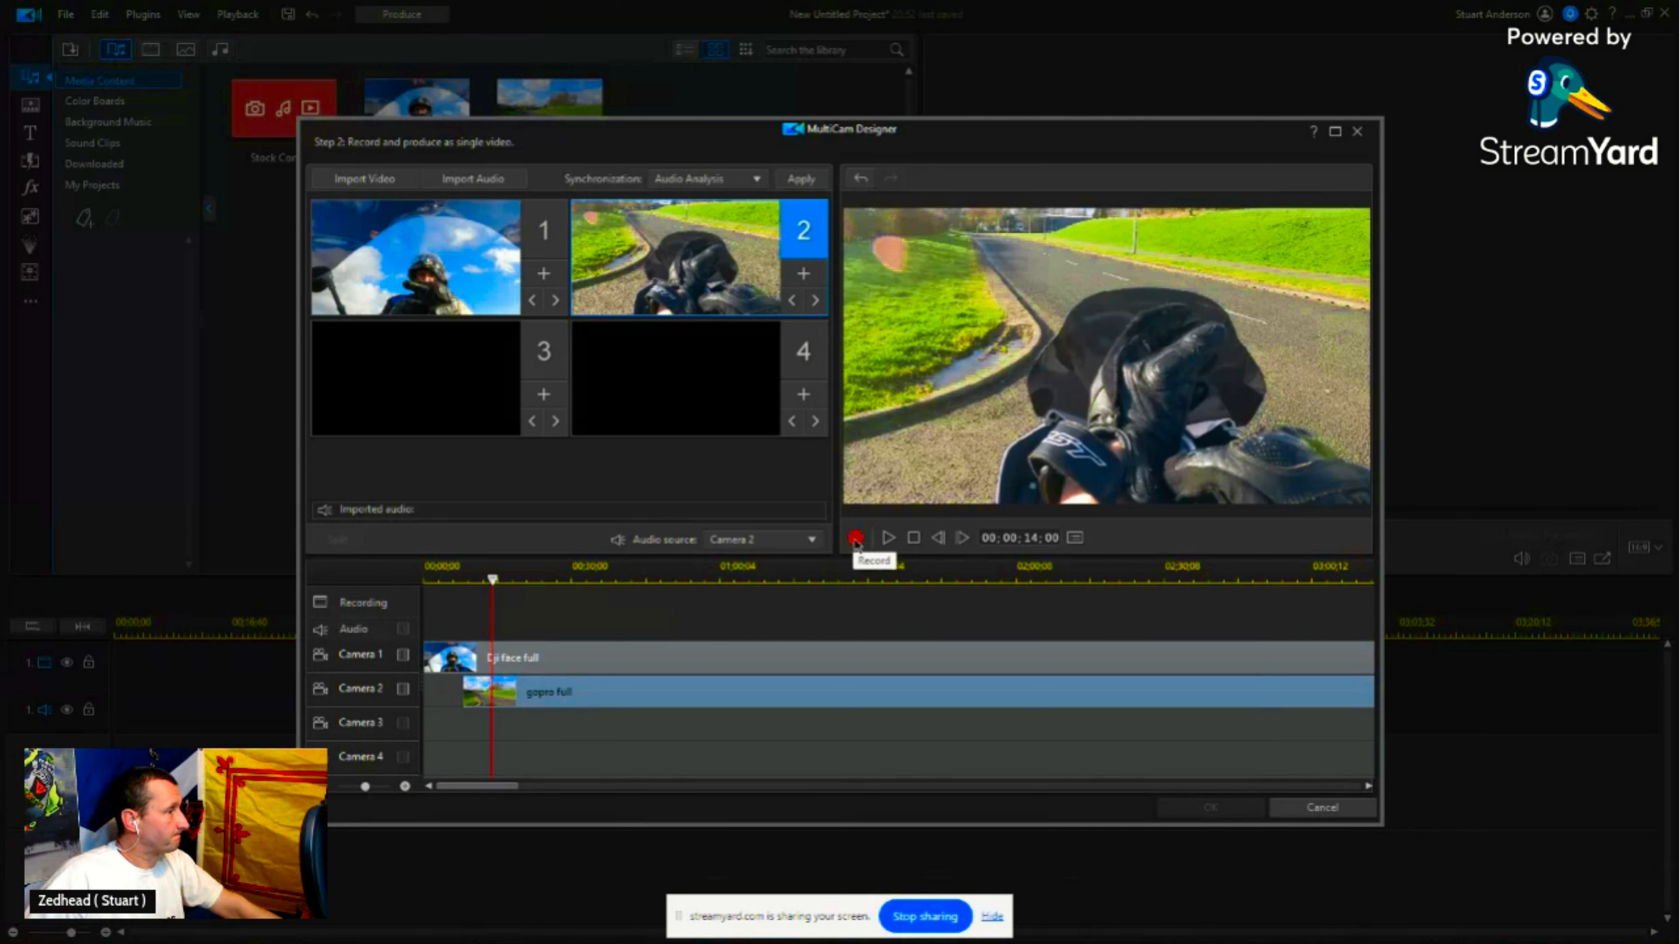
left_click(855, 539)
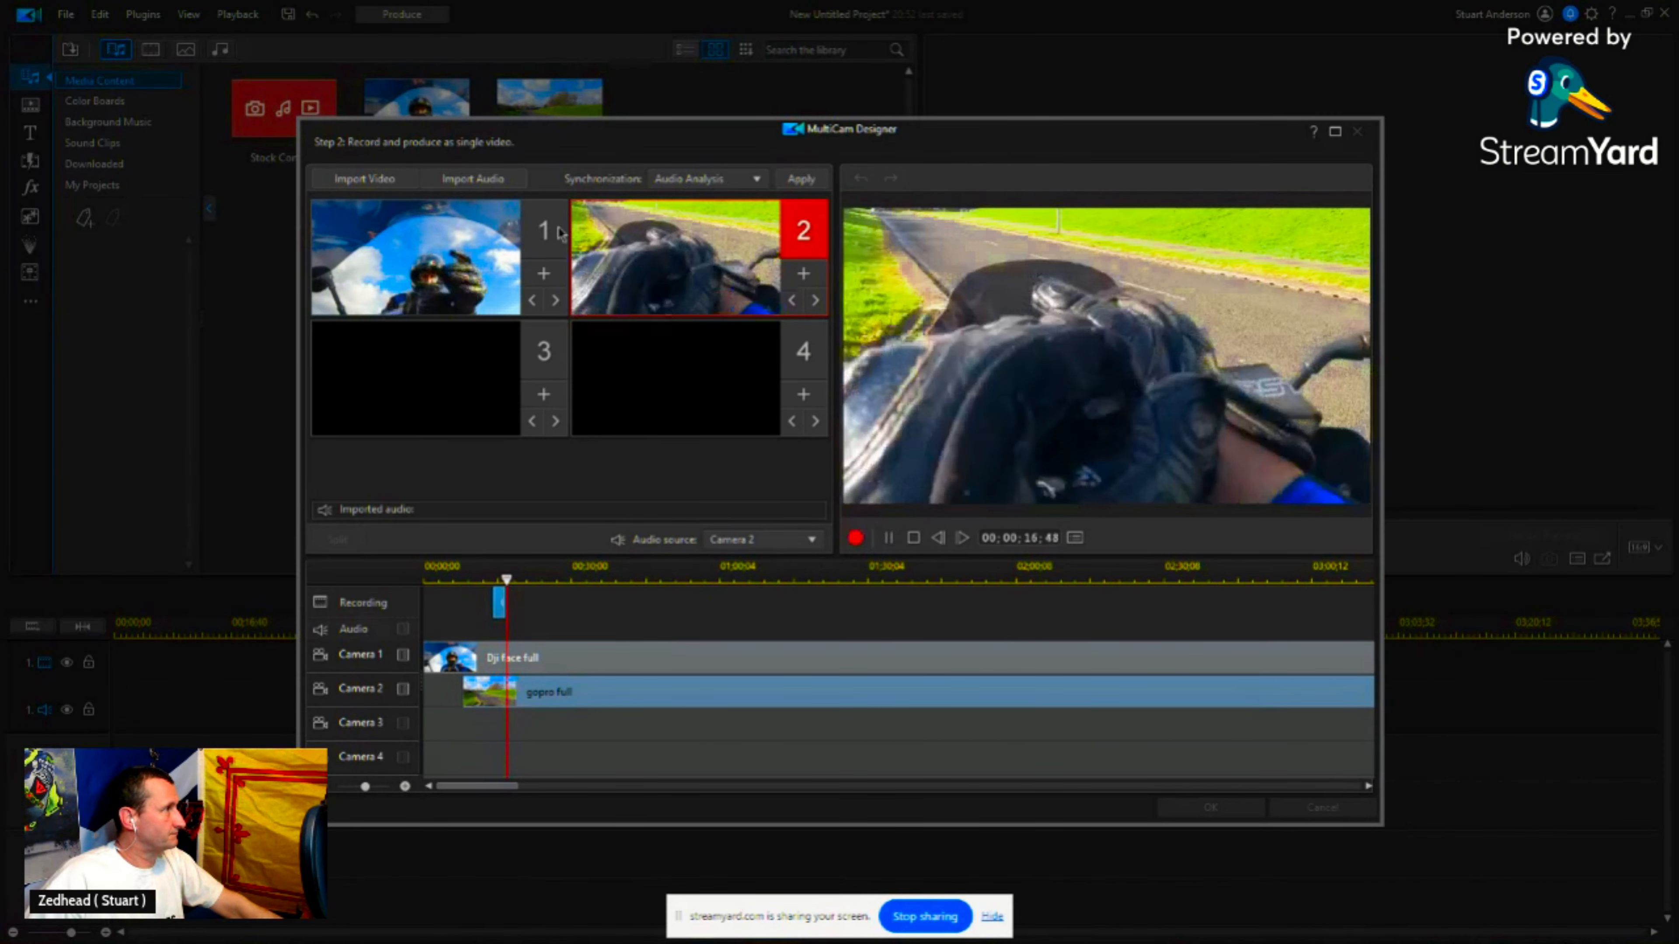
Step: Alternate the running recording between Camera 1 and Camera 2, finish on Camera 2, and stop it at about 00;00;34;50
key("1")
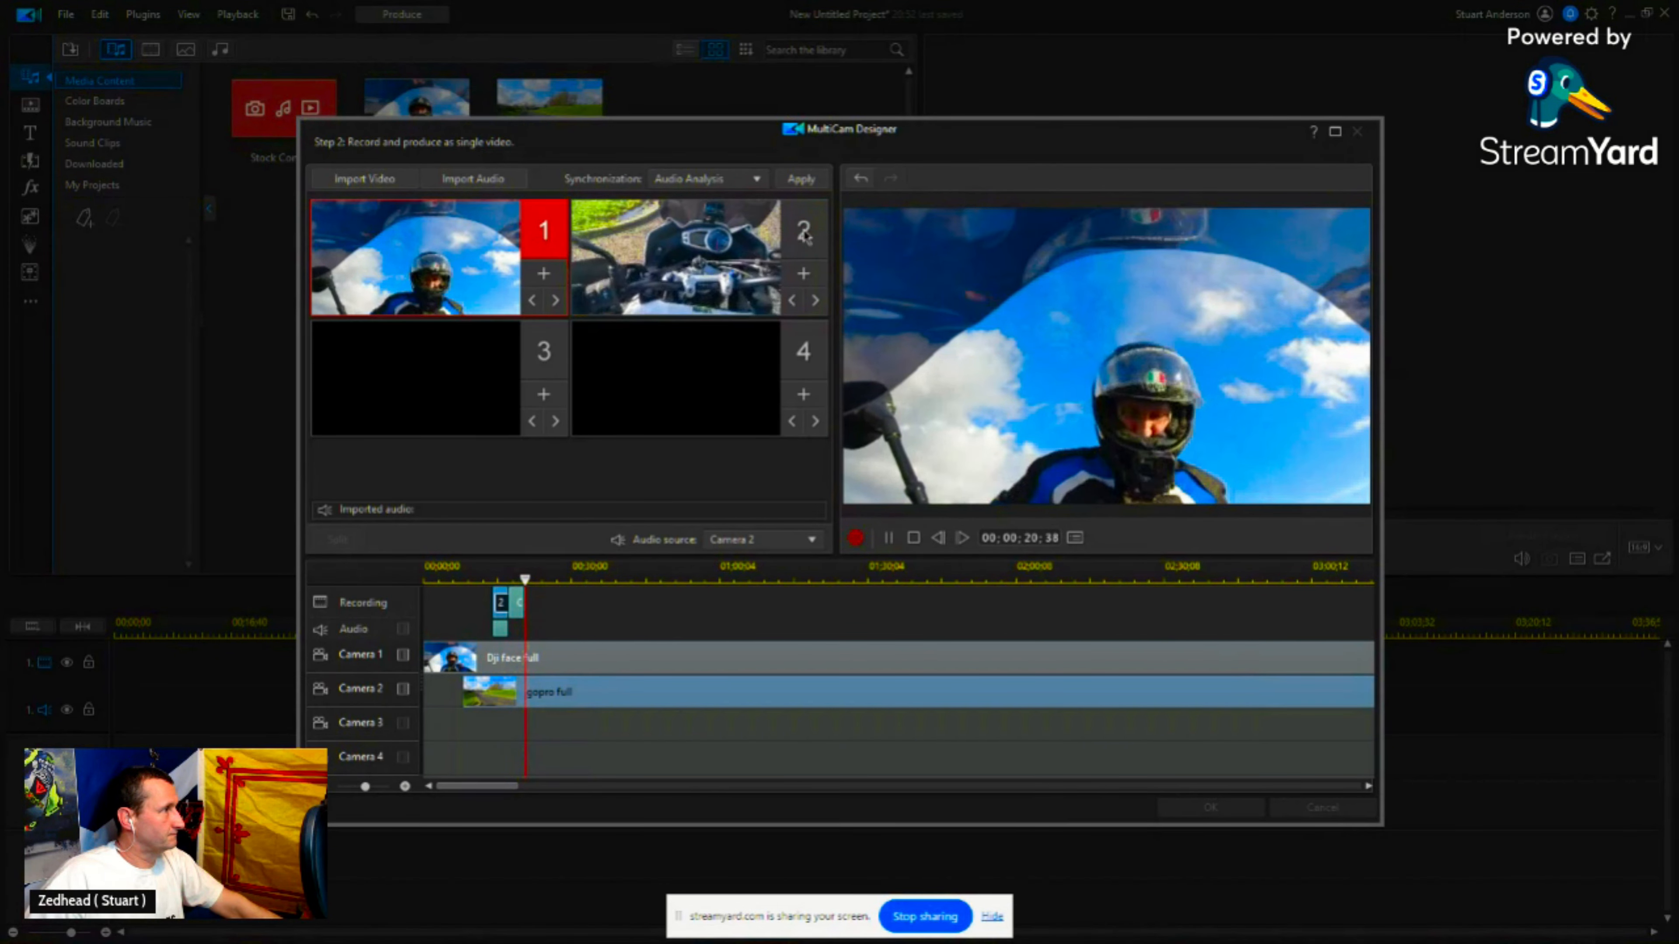
left_click(803, 231)
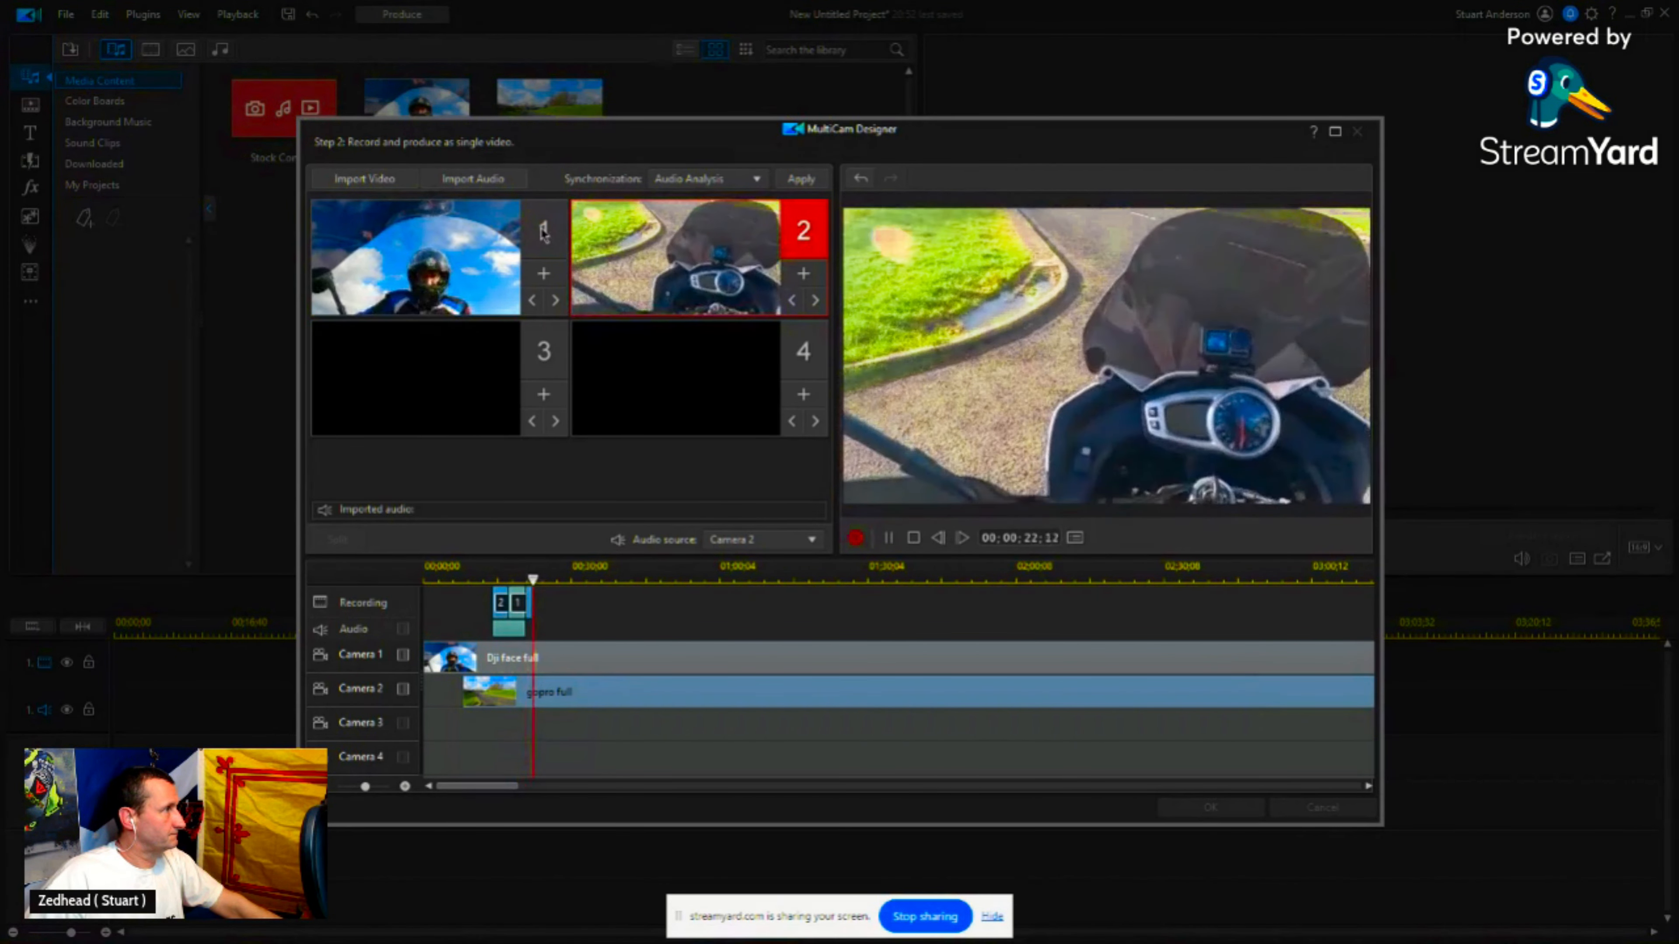
left_click(542, 232)
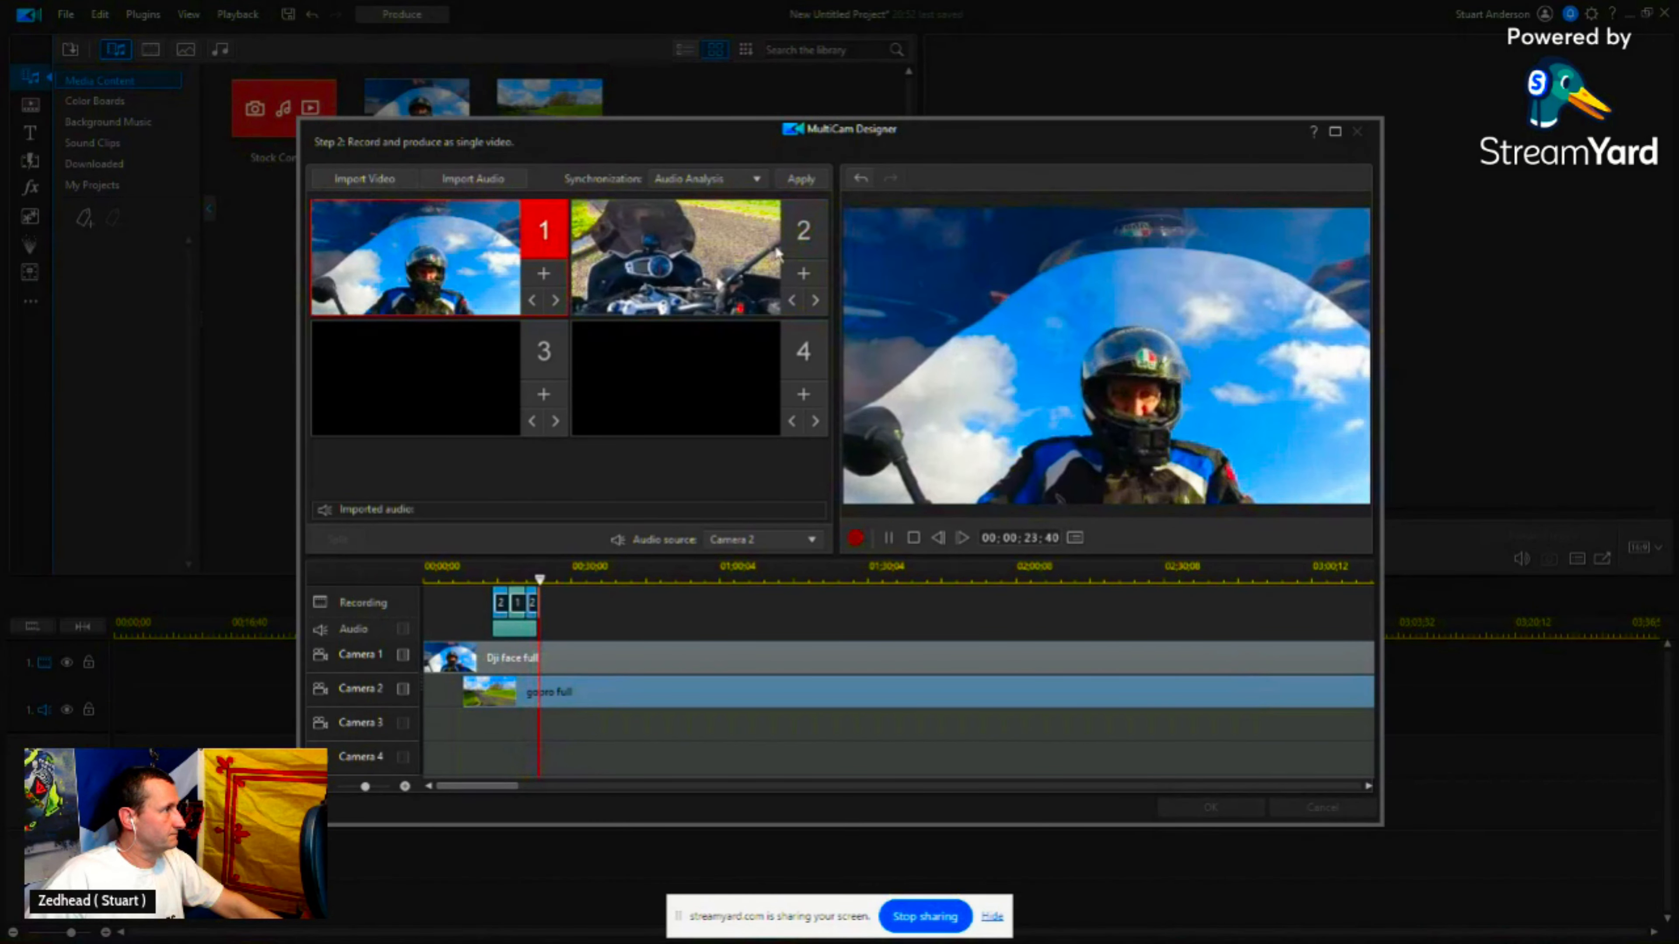
left_click(803, 231)
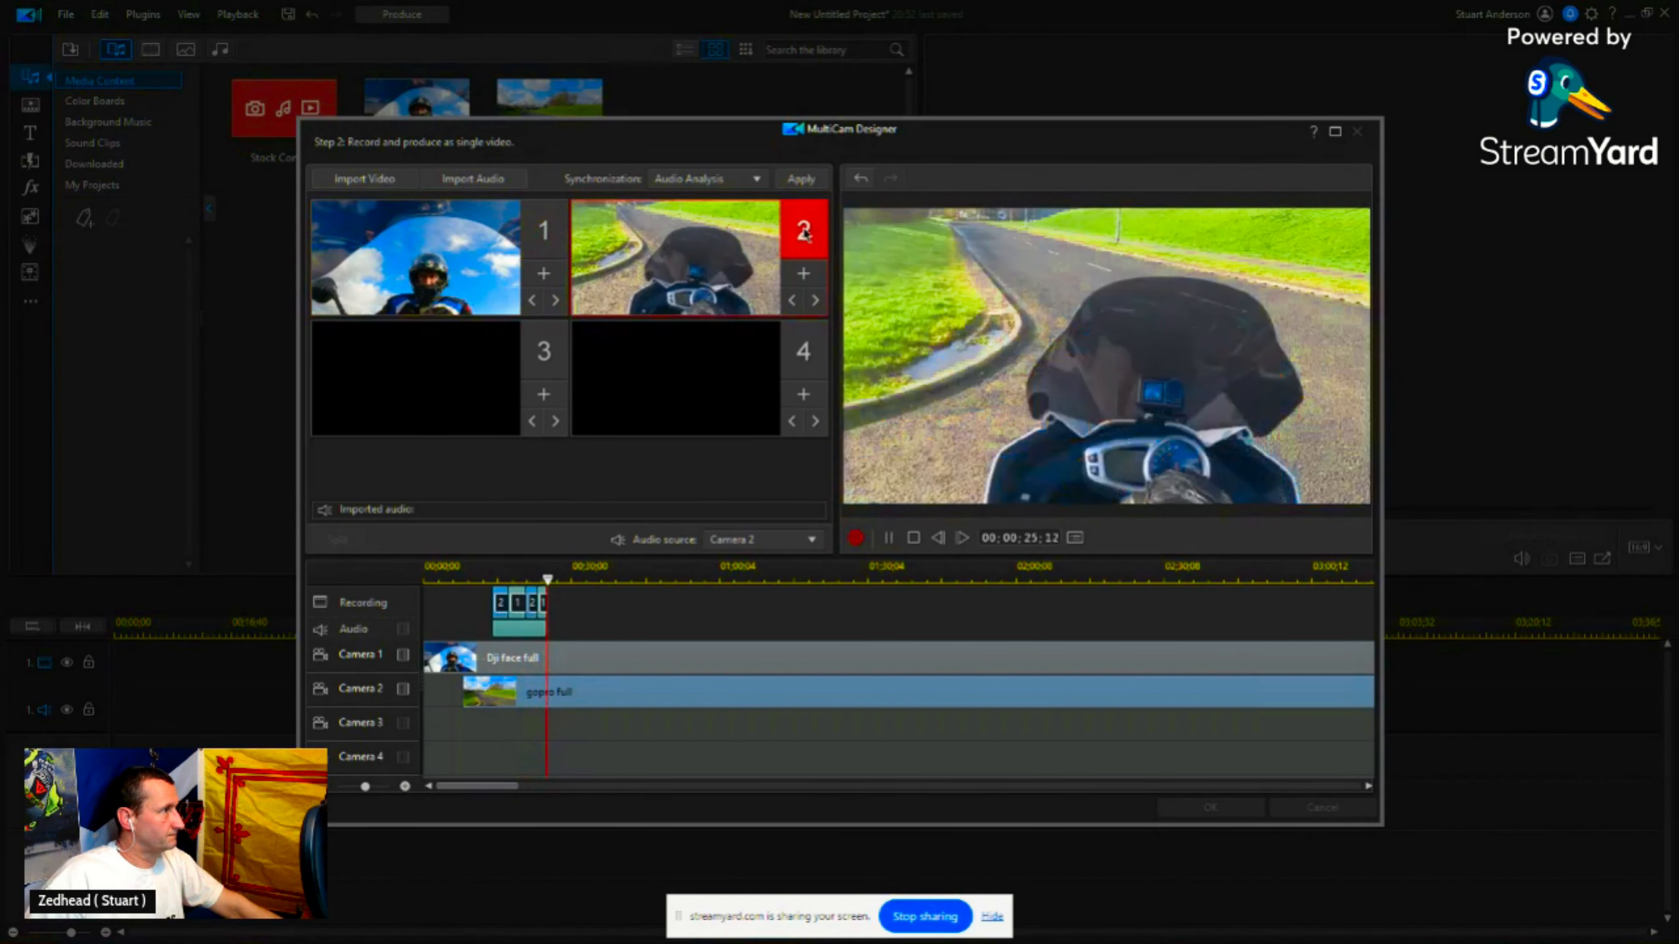
left_click(545, 230)
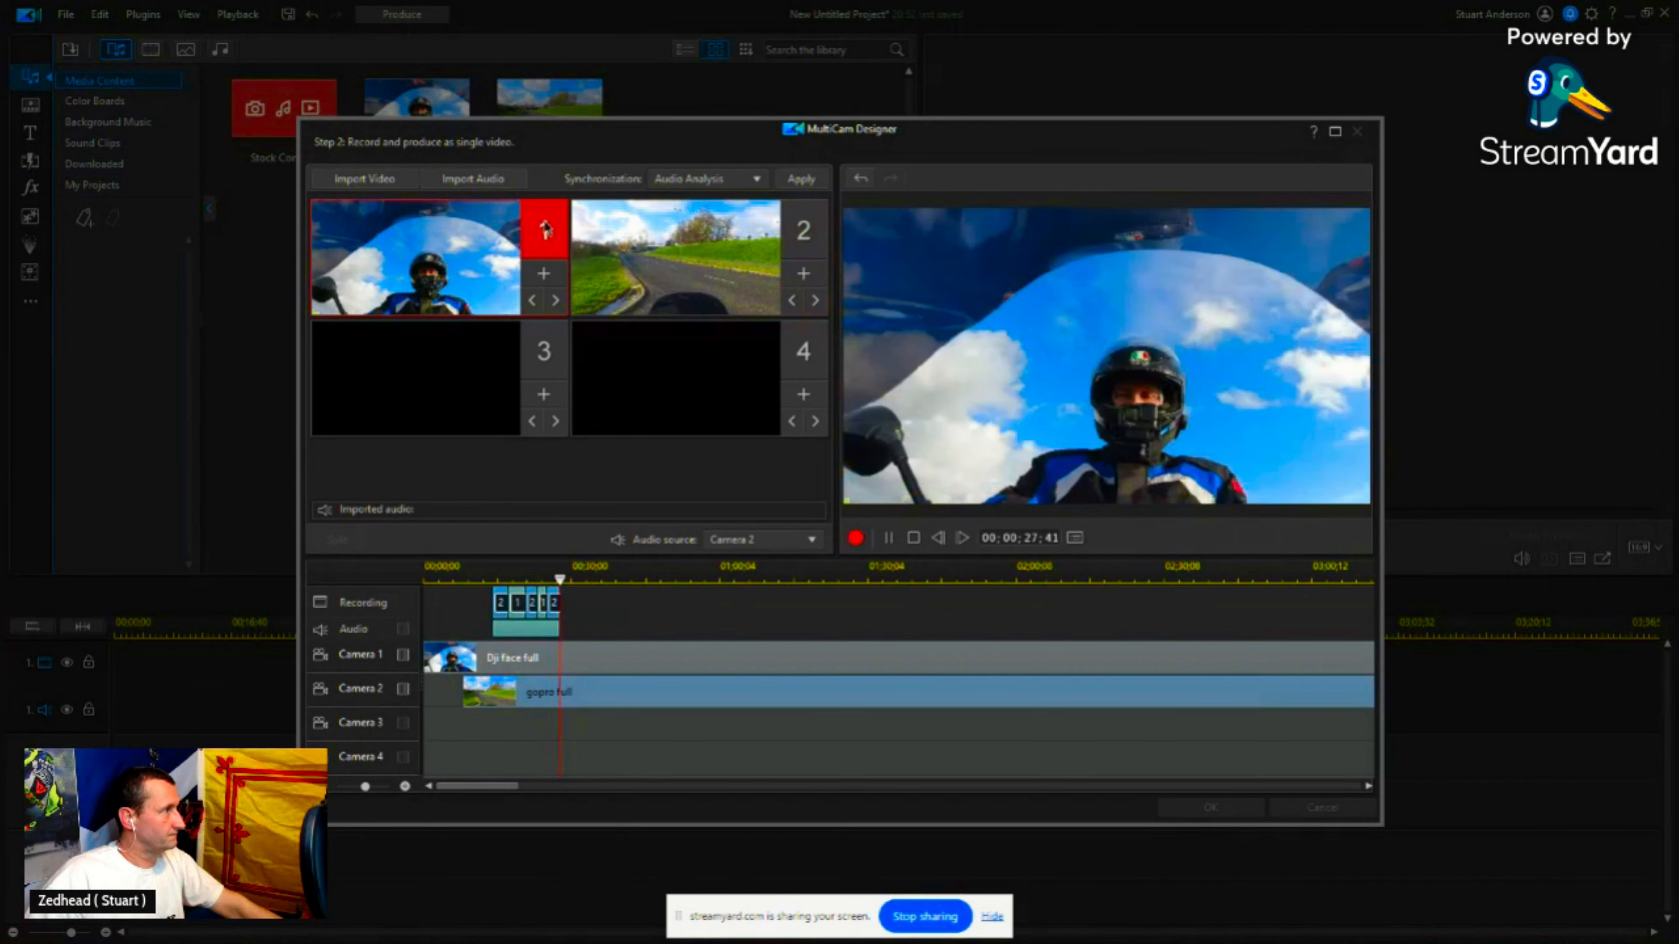
left_click(816, 231)
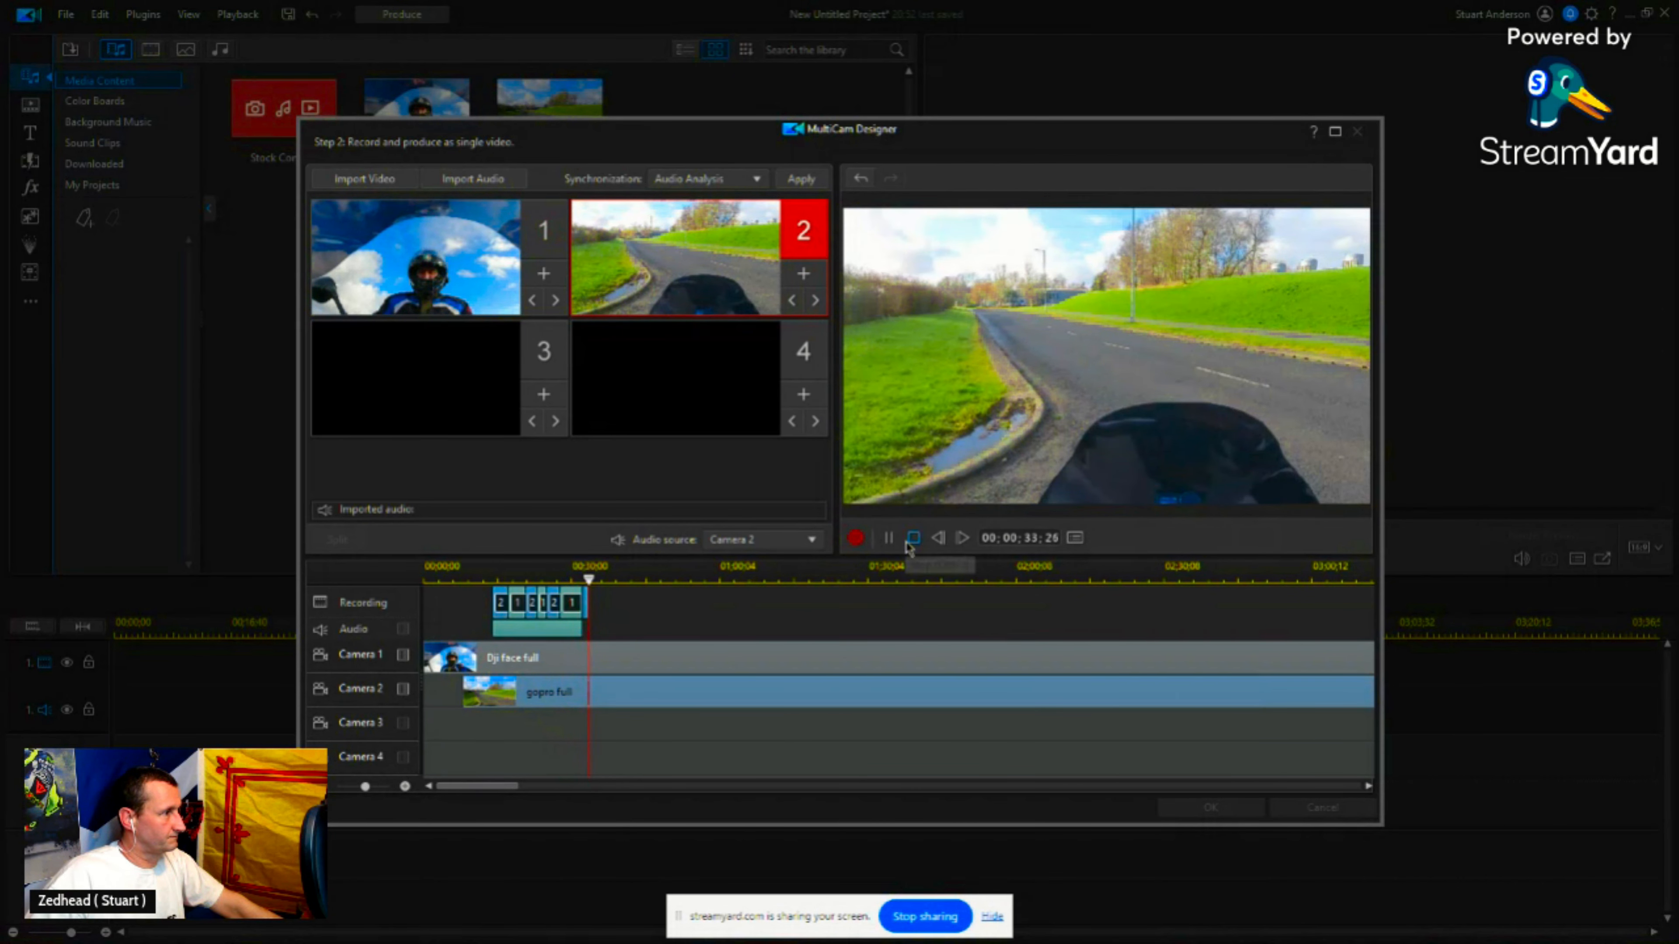
left_click(912, 541)
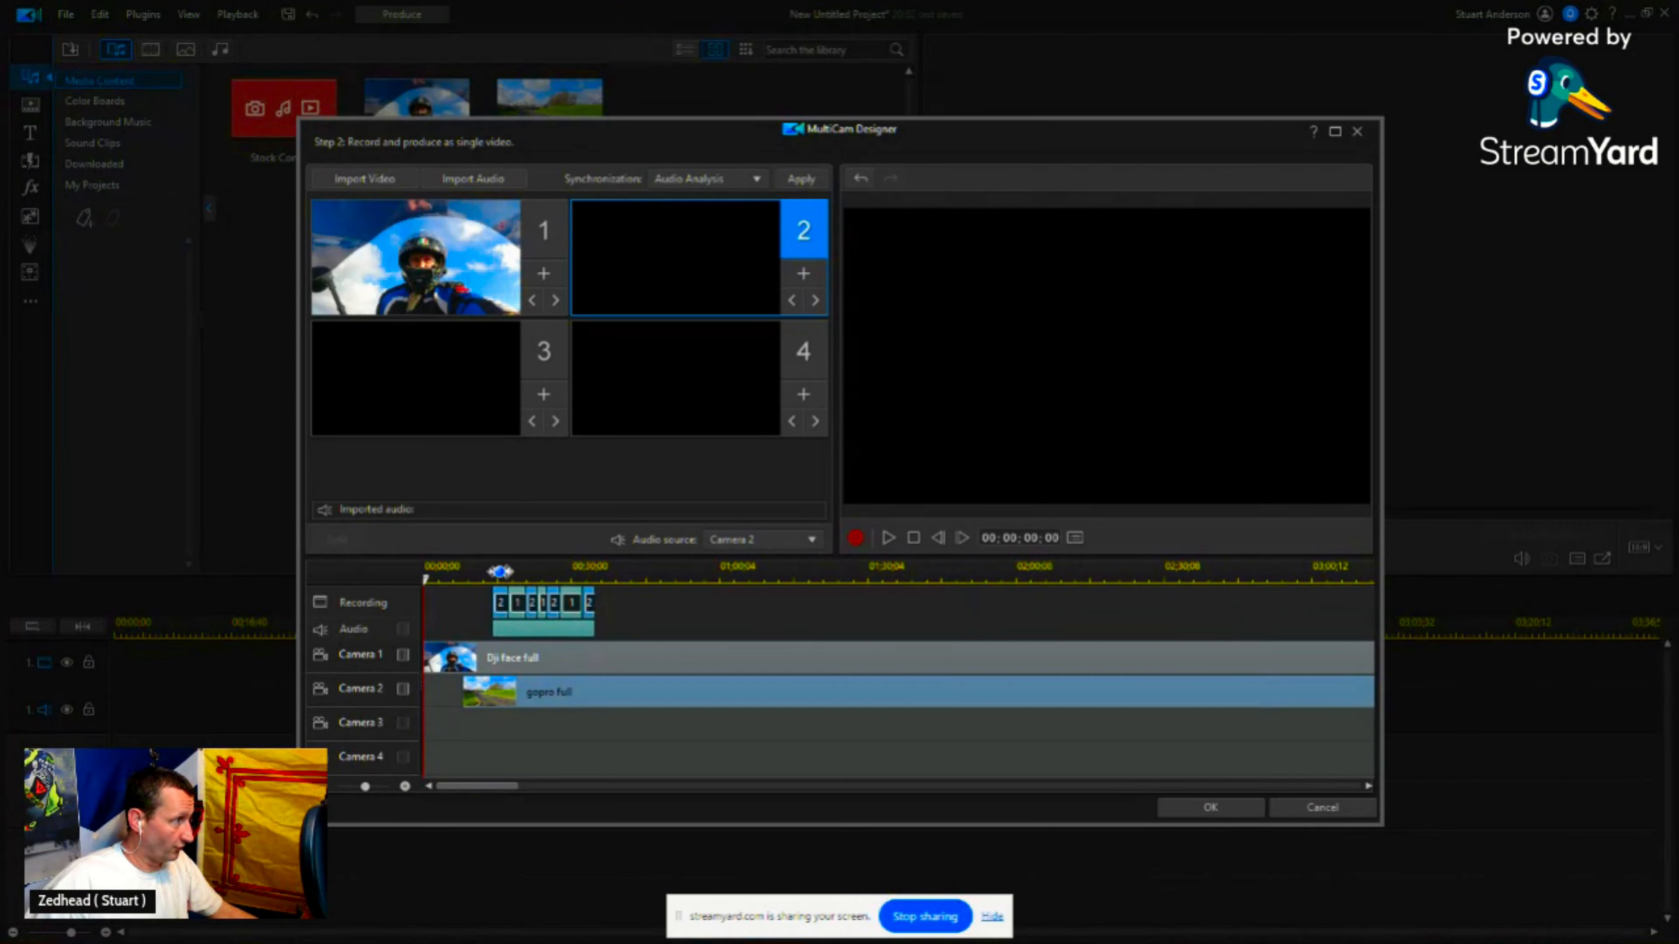
Step: Play back the recorded camera cuts and resume recording on Camera 2 from about 00;00;34;35
left_click(888, 538)
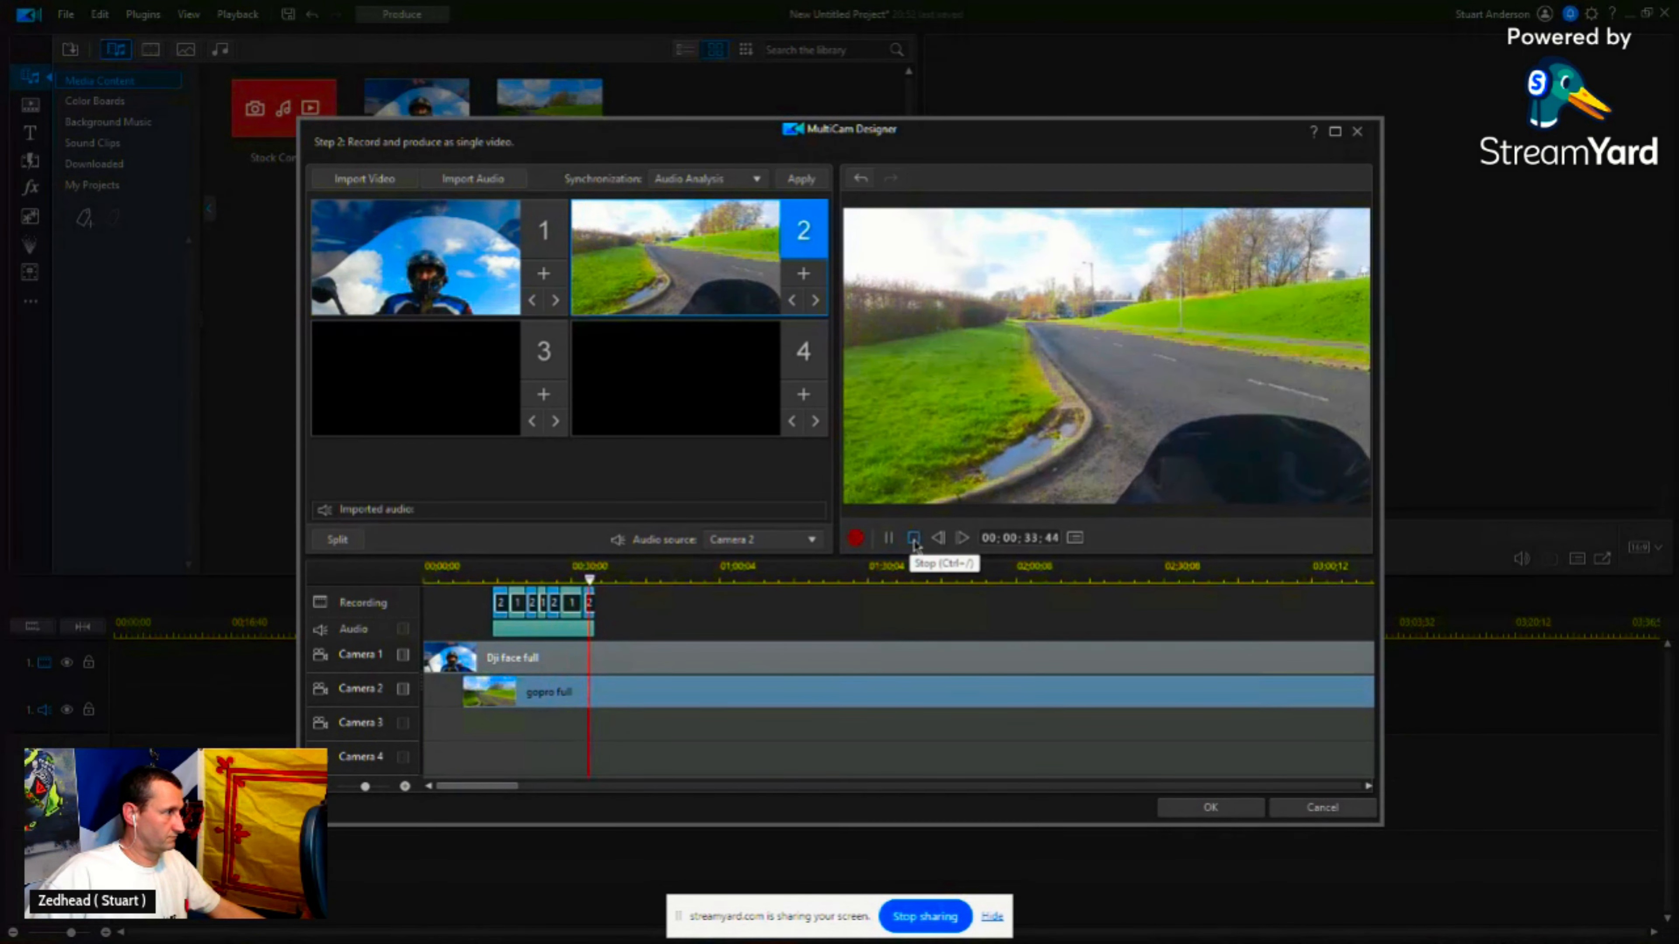
left_click(914, 538)
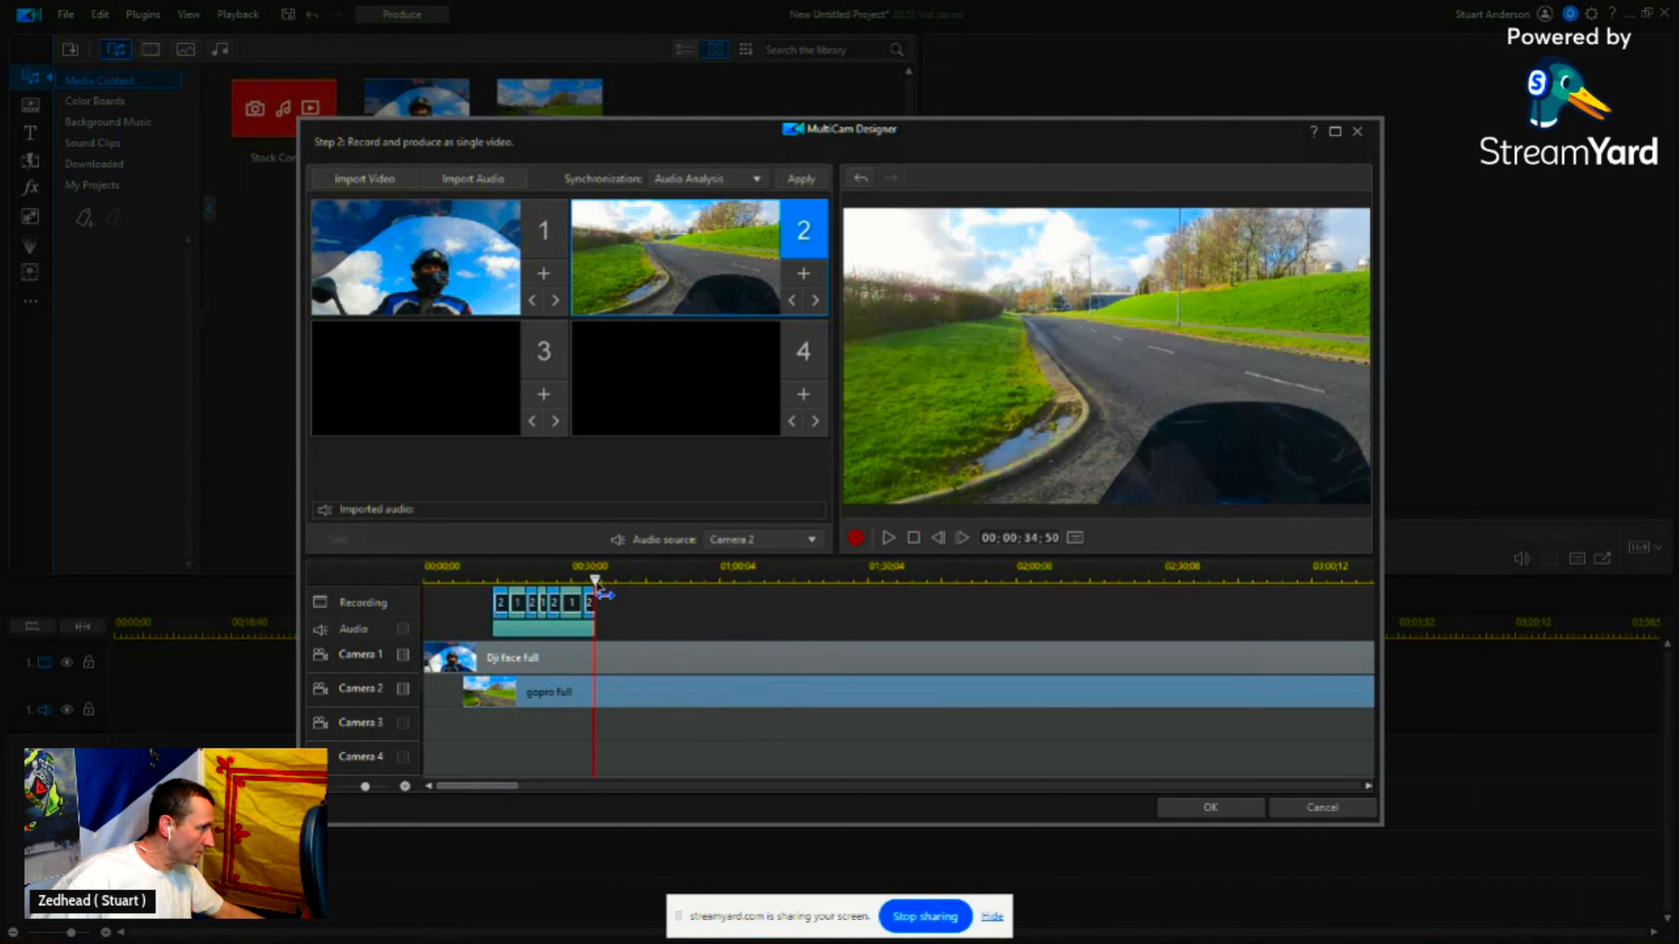
left_click_drag(596, 582, 597, 587)
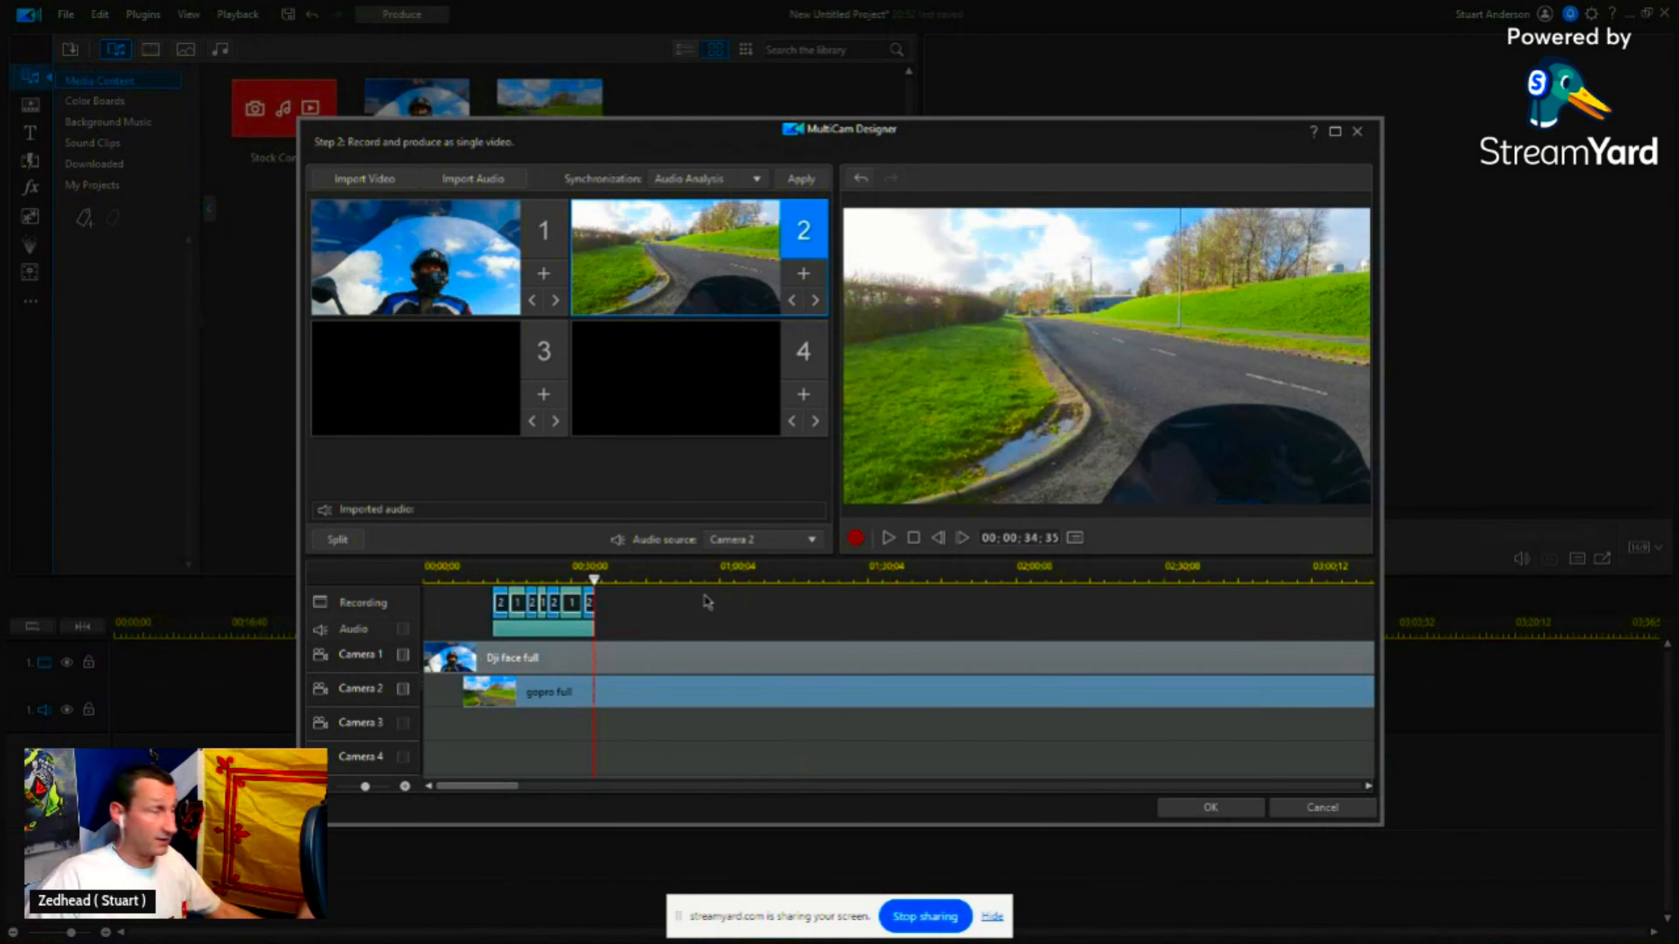
left_click(856, 538)
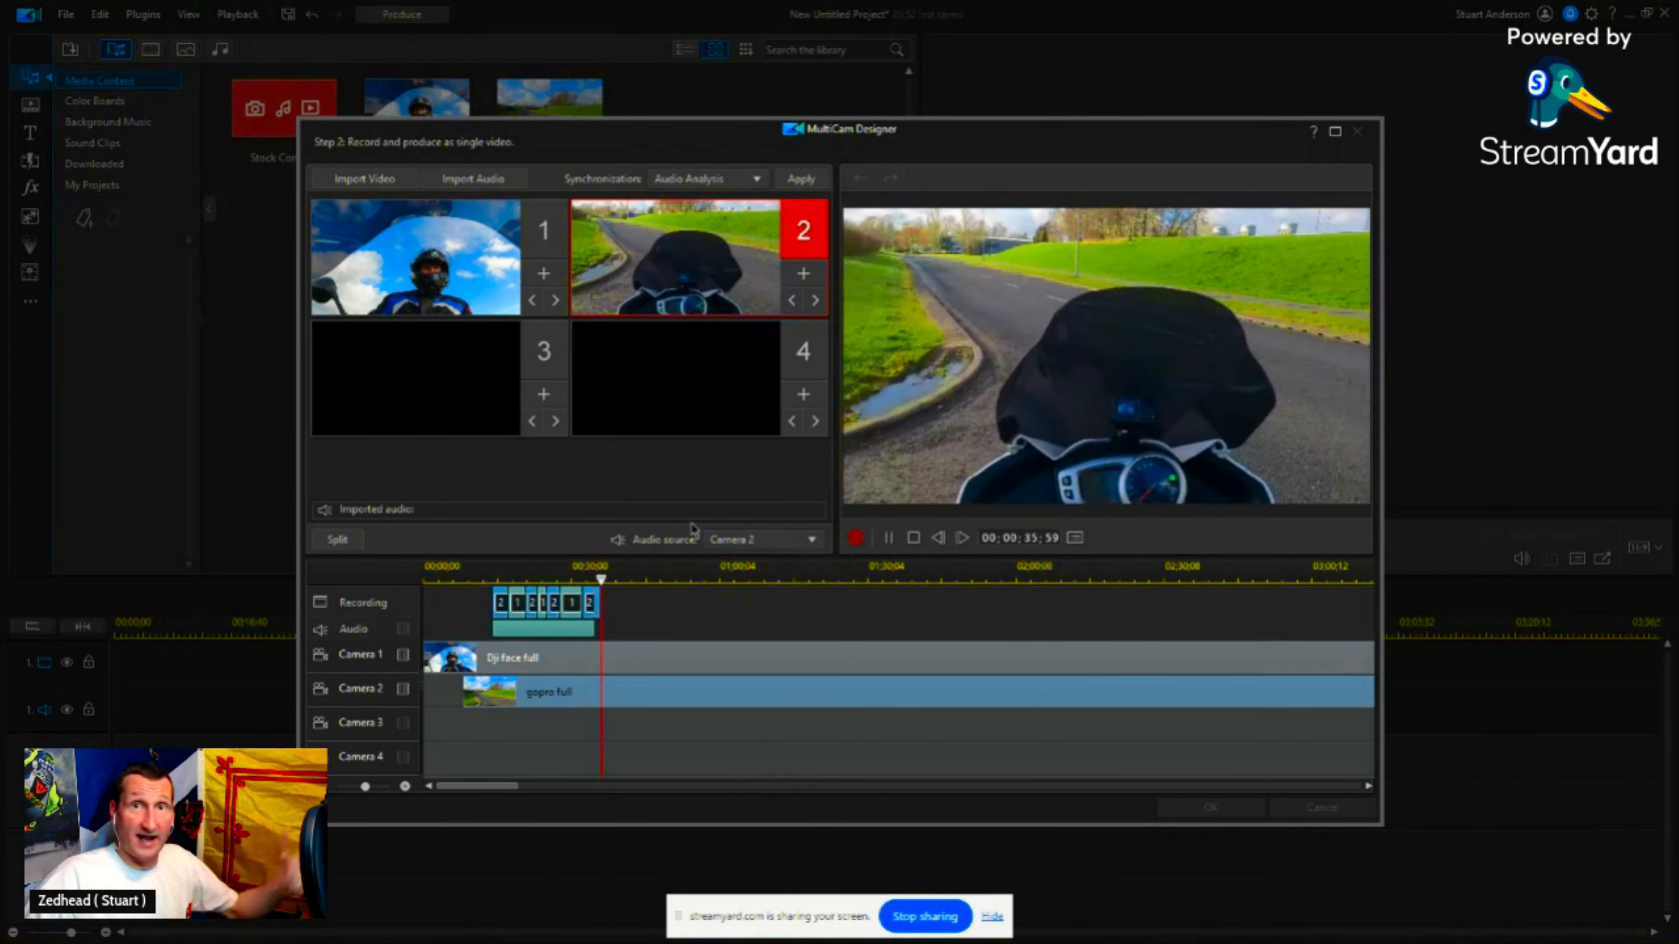
Step: Alternate the running recording between Camera 1 and Camera 2, starting with Camera 1 and ending on Camera 1 at about 00;01;20
left_click(544, 232)
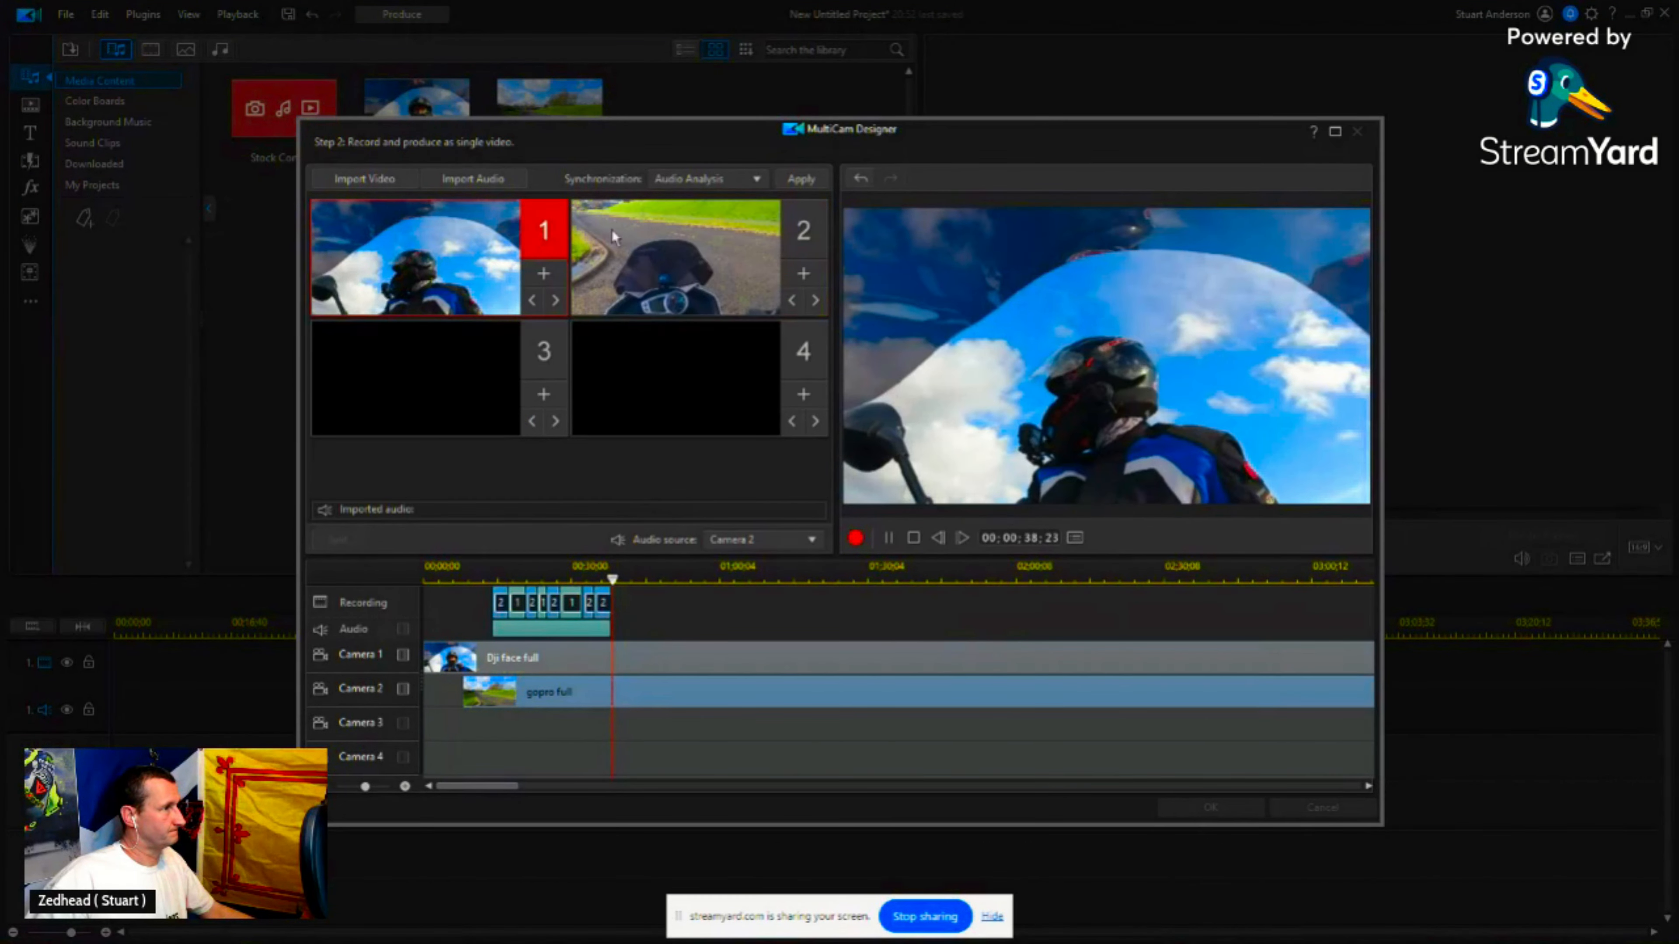
left_click(803, 229)
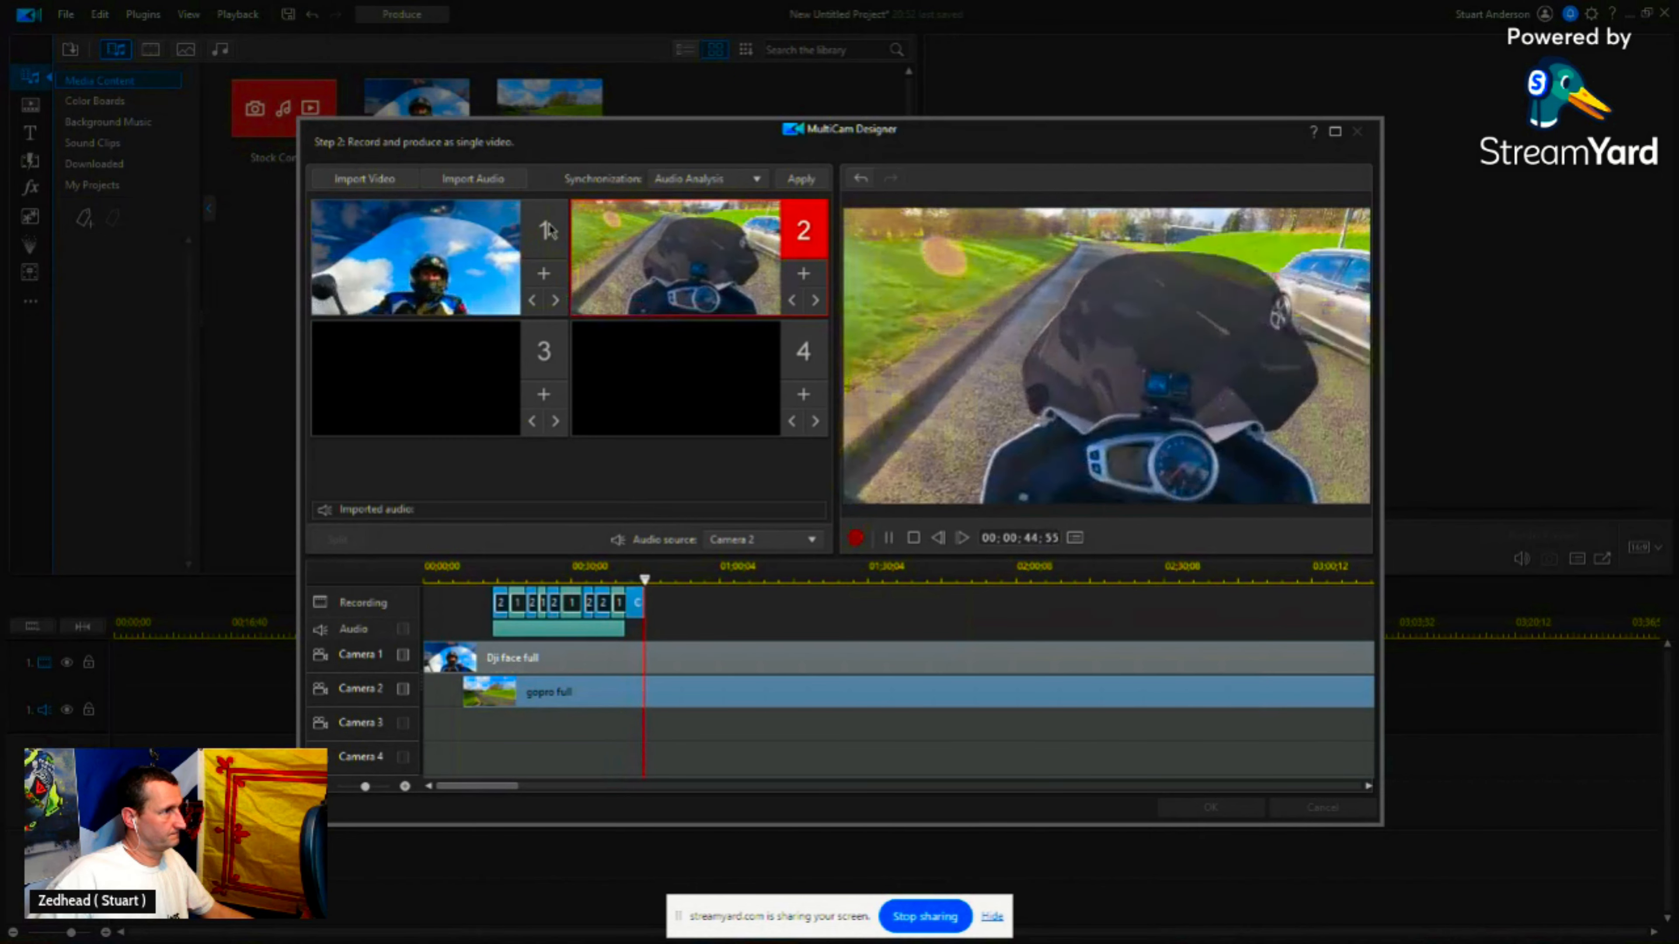
left_click(547, 230)
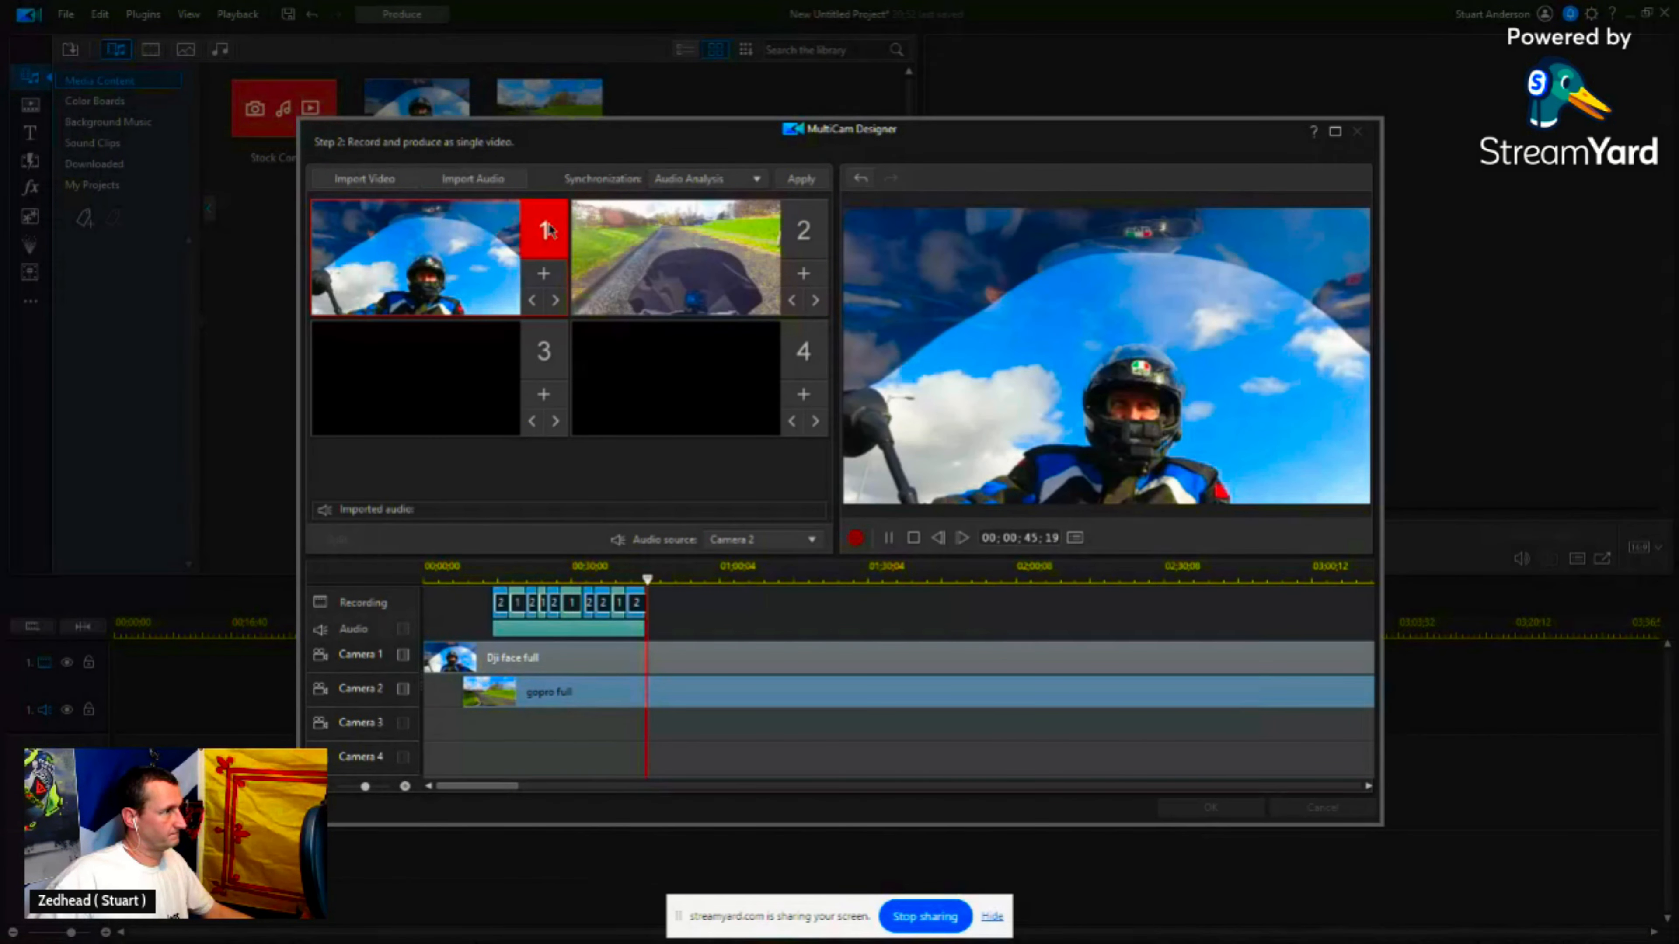
left_click(812, 229)
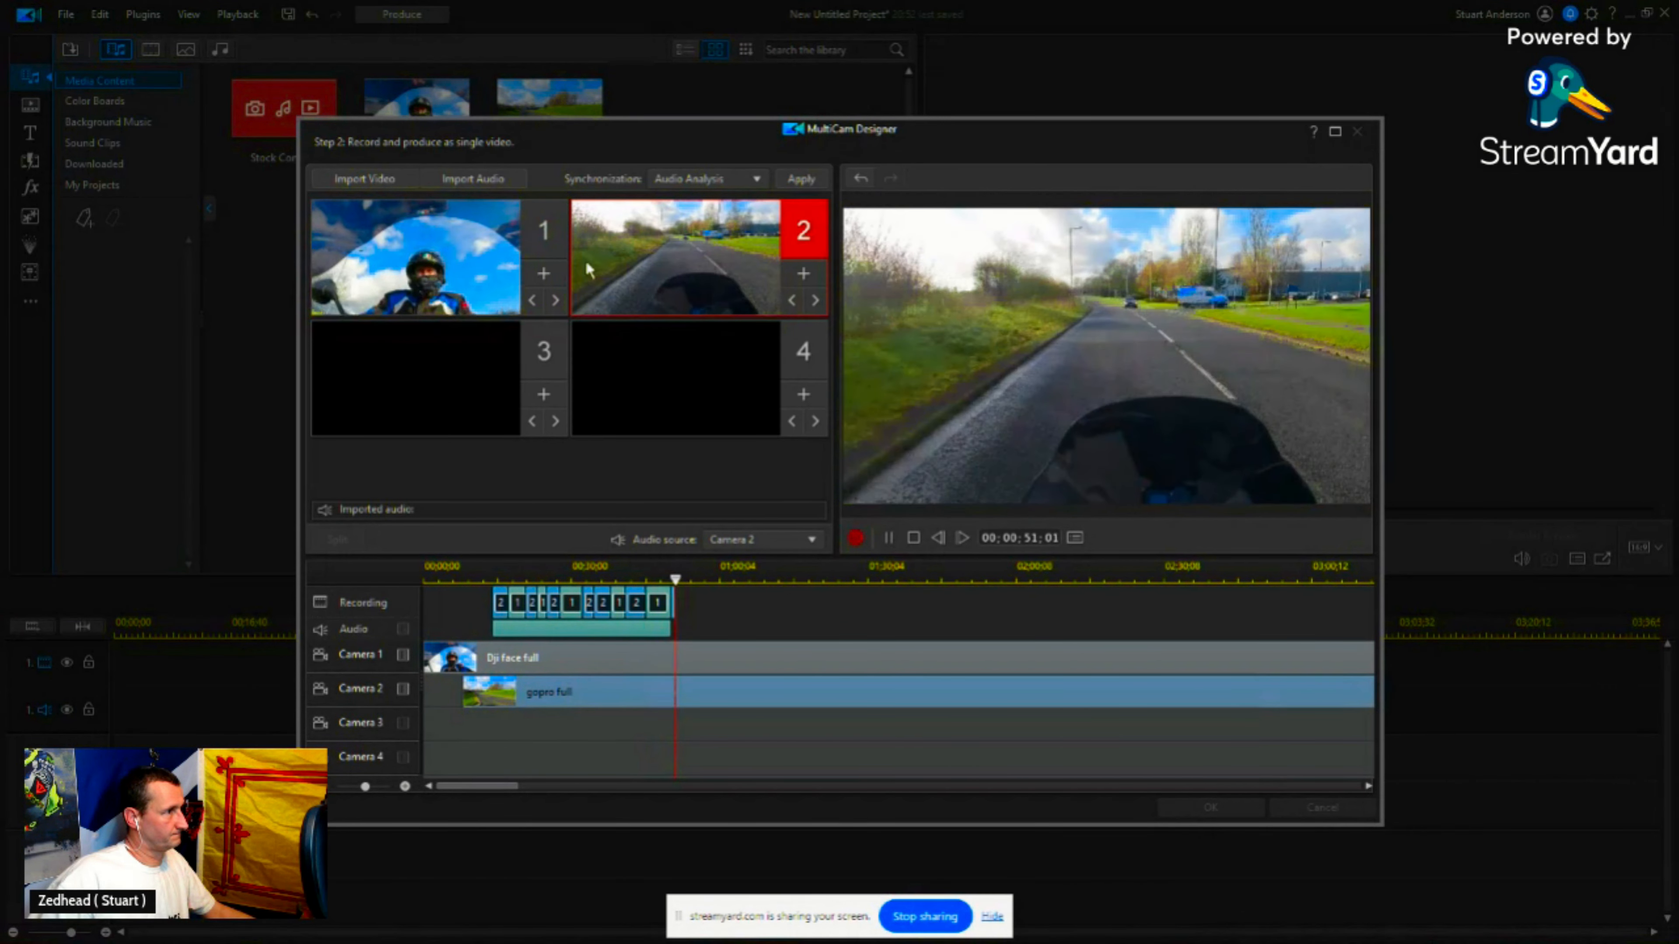
left_click(546, 230)
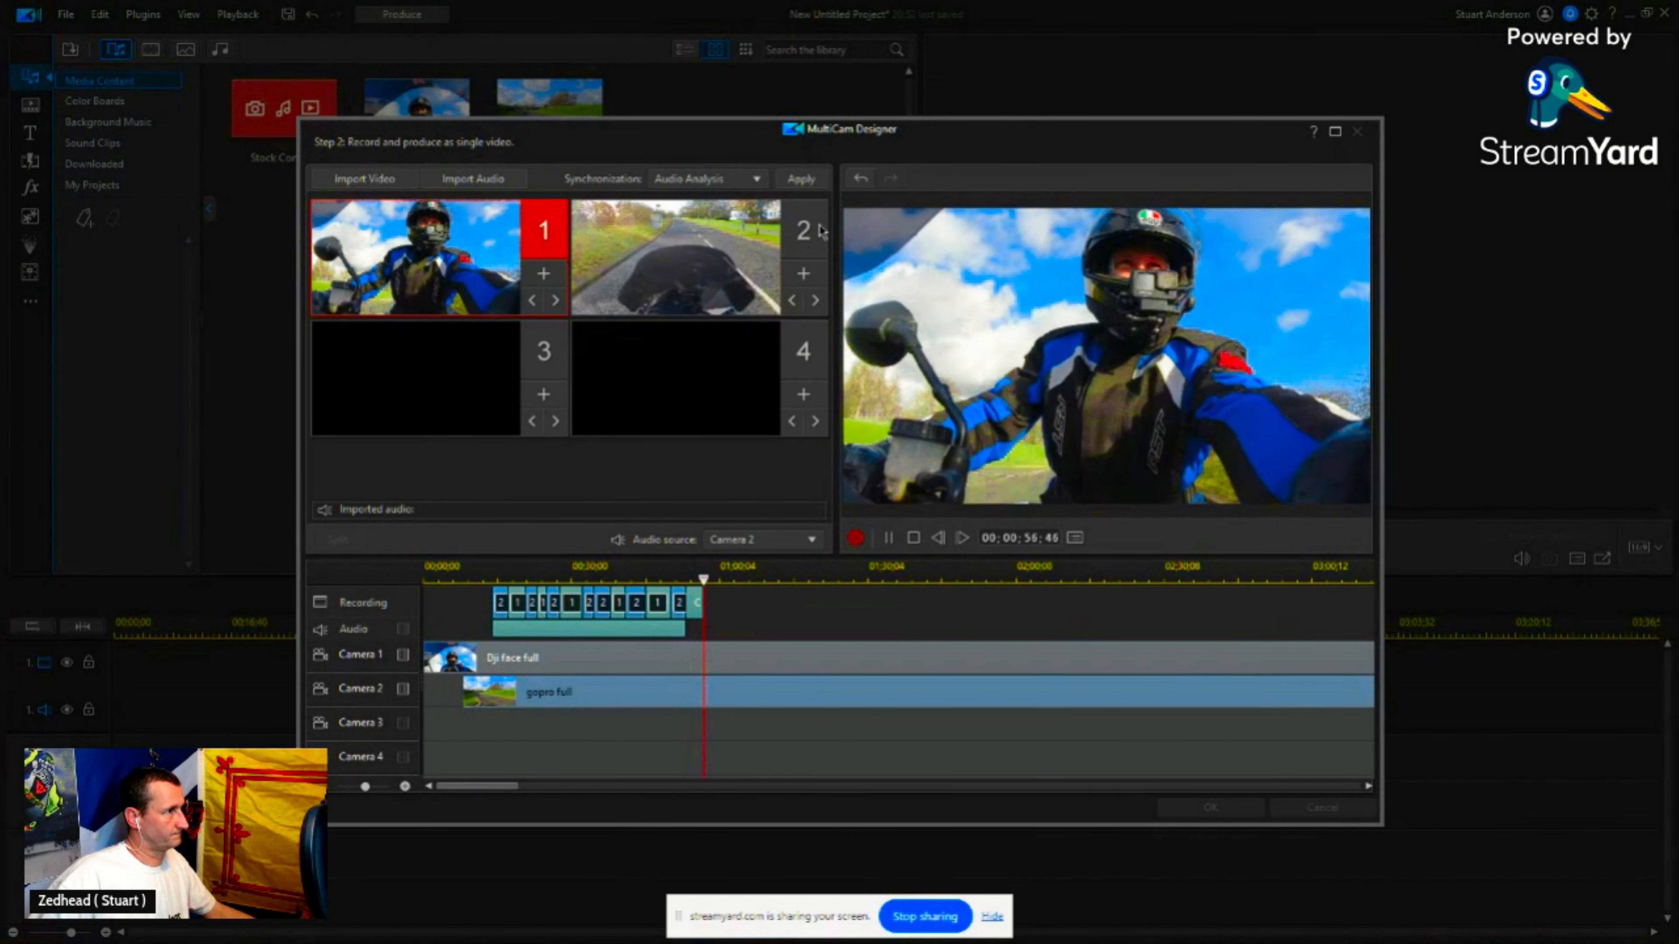
left_click(818, 231)
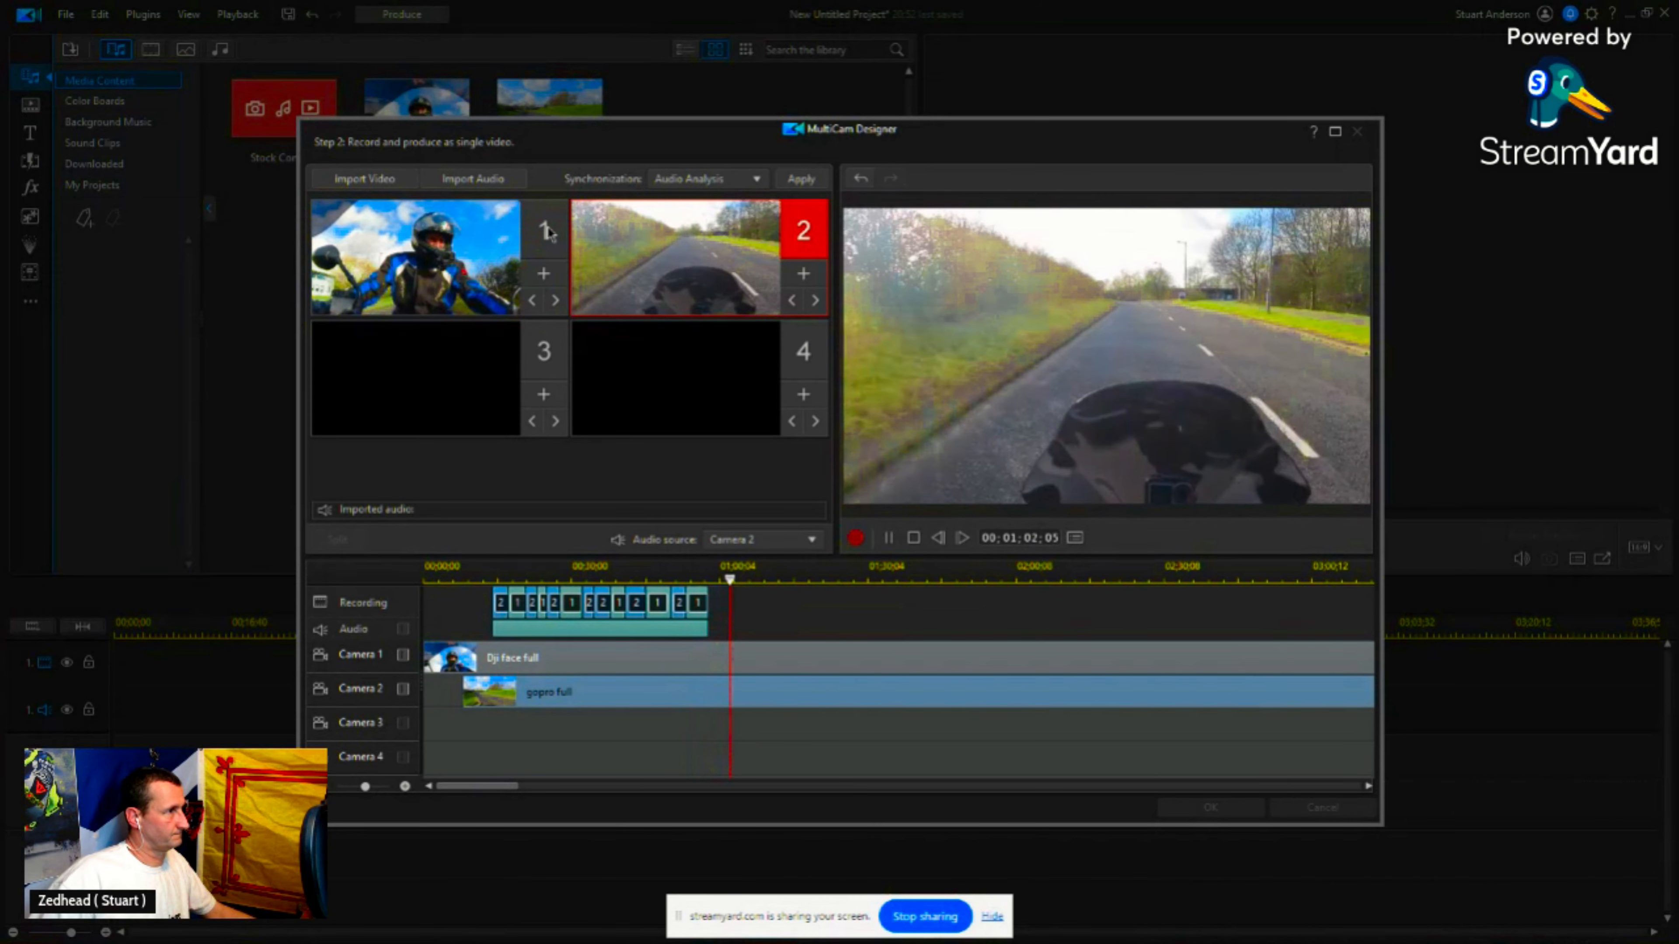
left_click(546, 230)
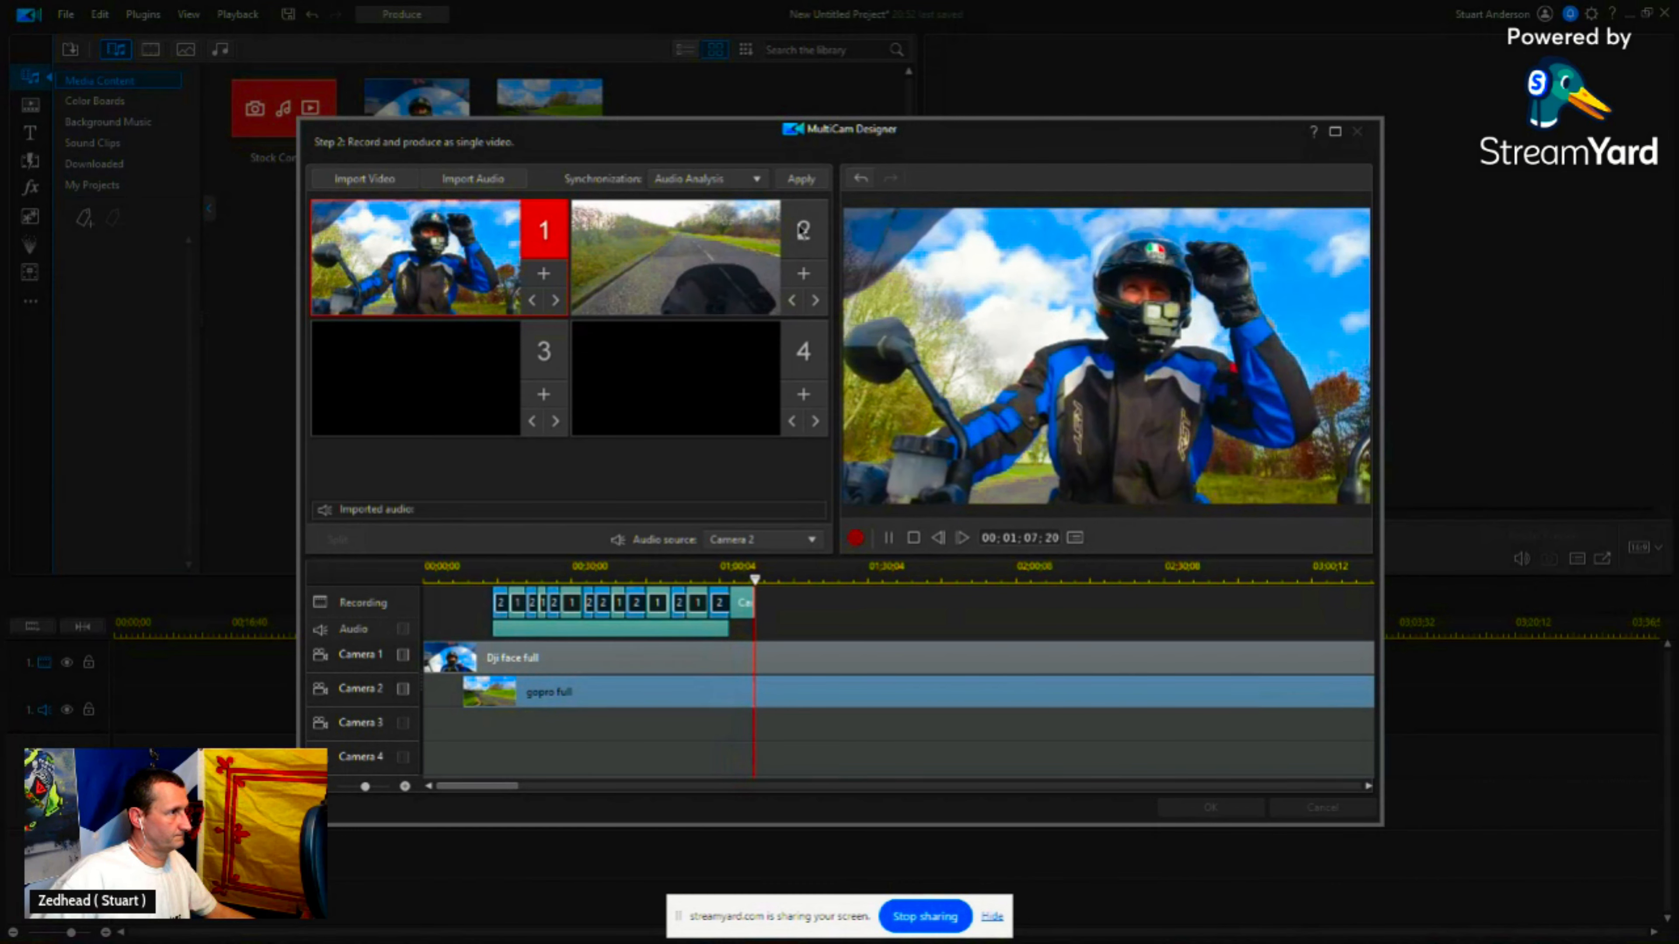
left_click(803, 231)
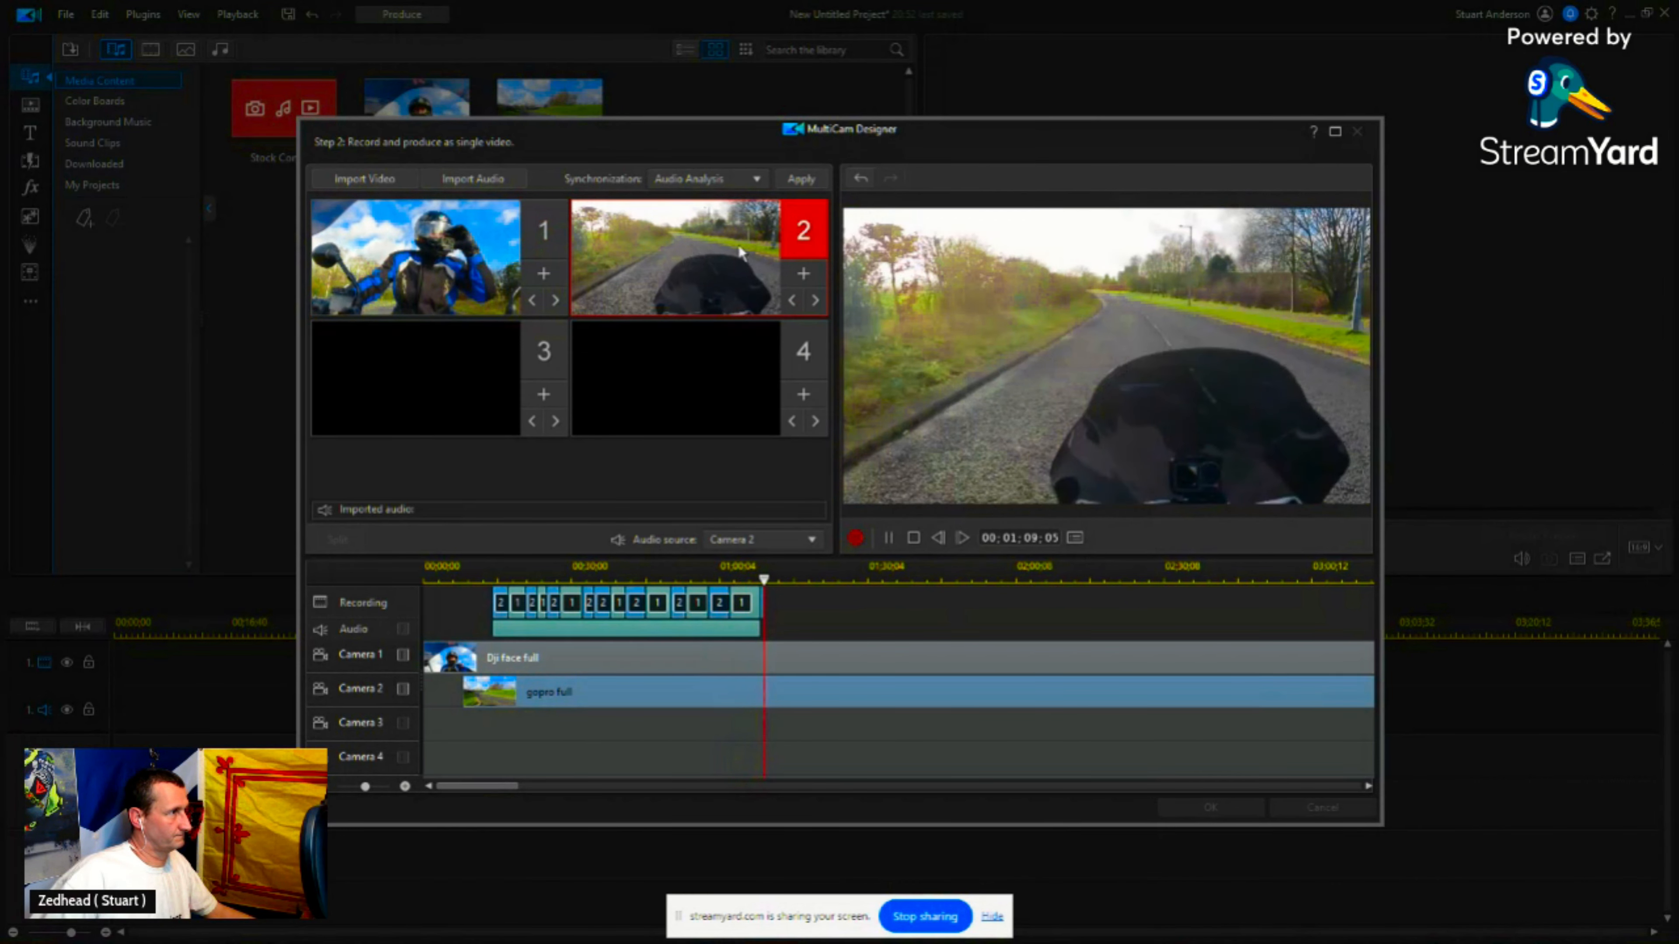
left_click(551, 231)
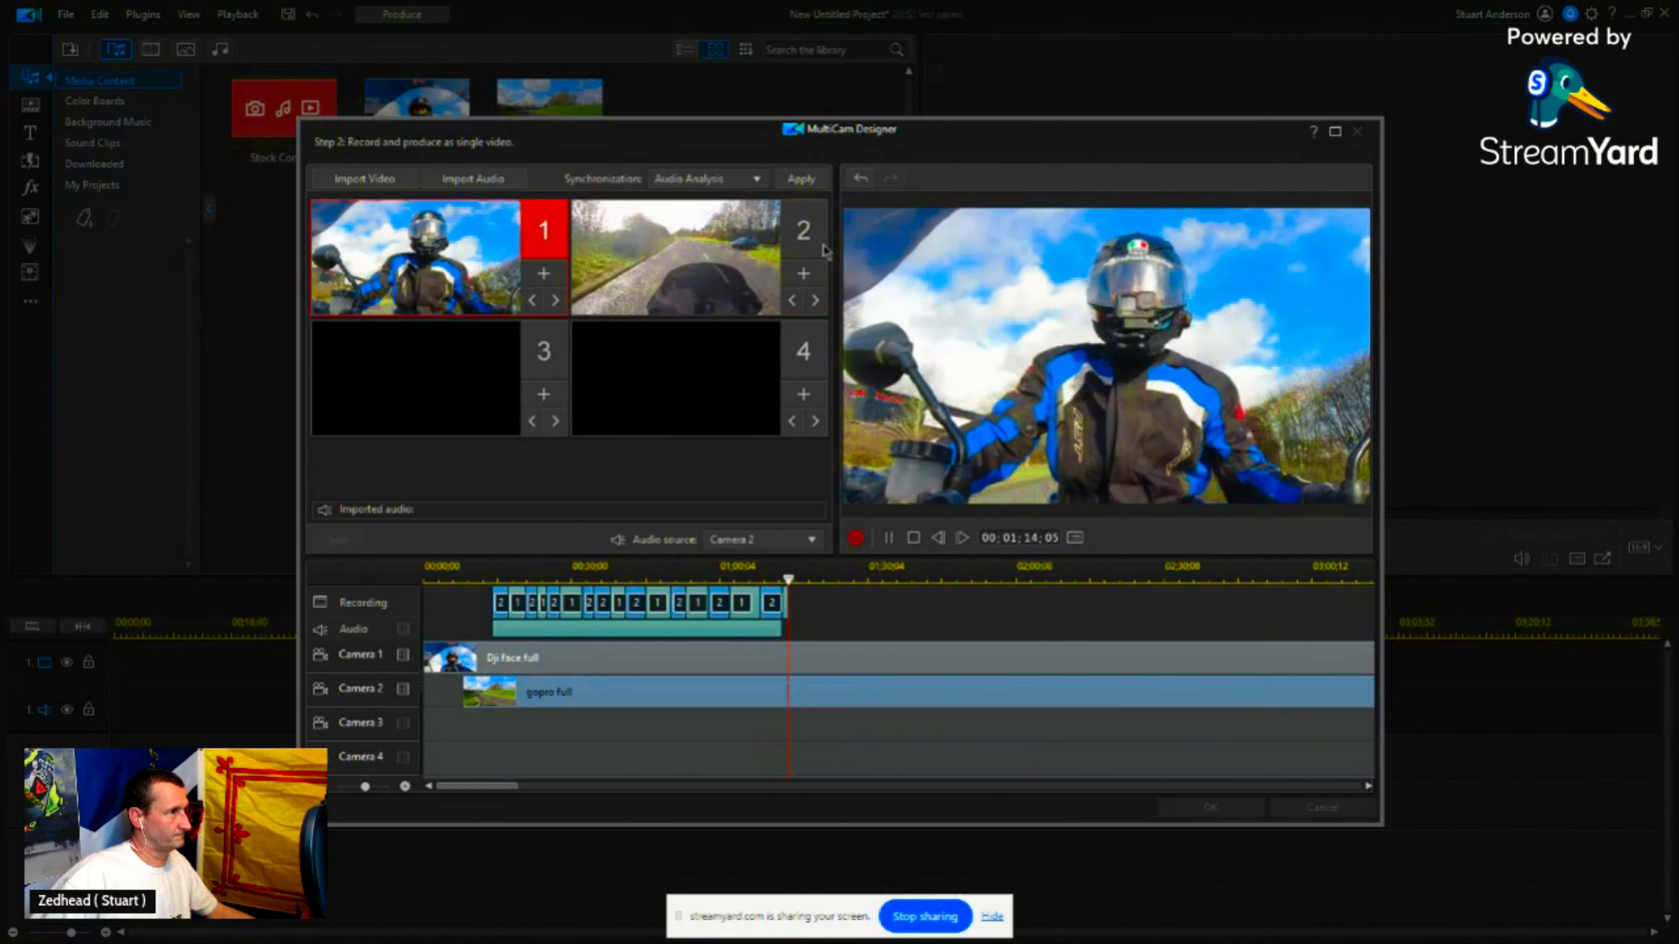
left_click(805, 230)
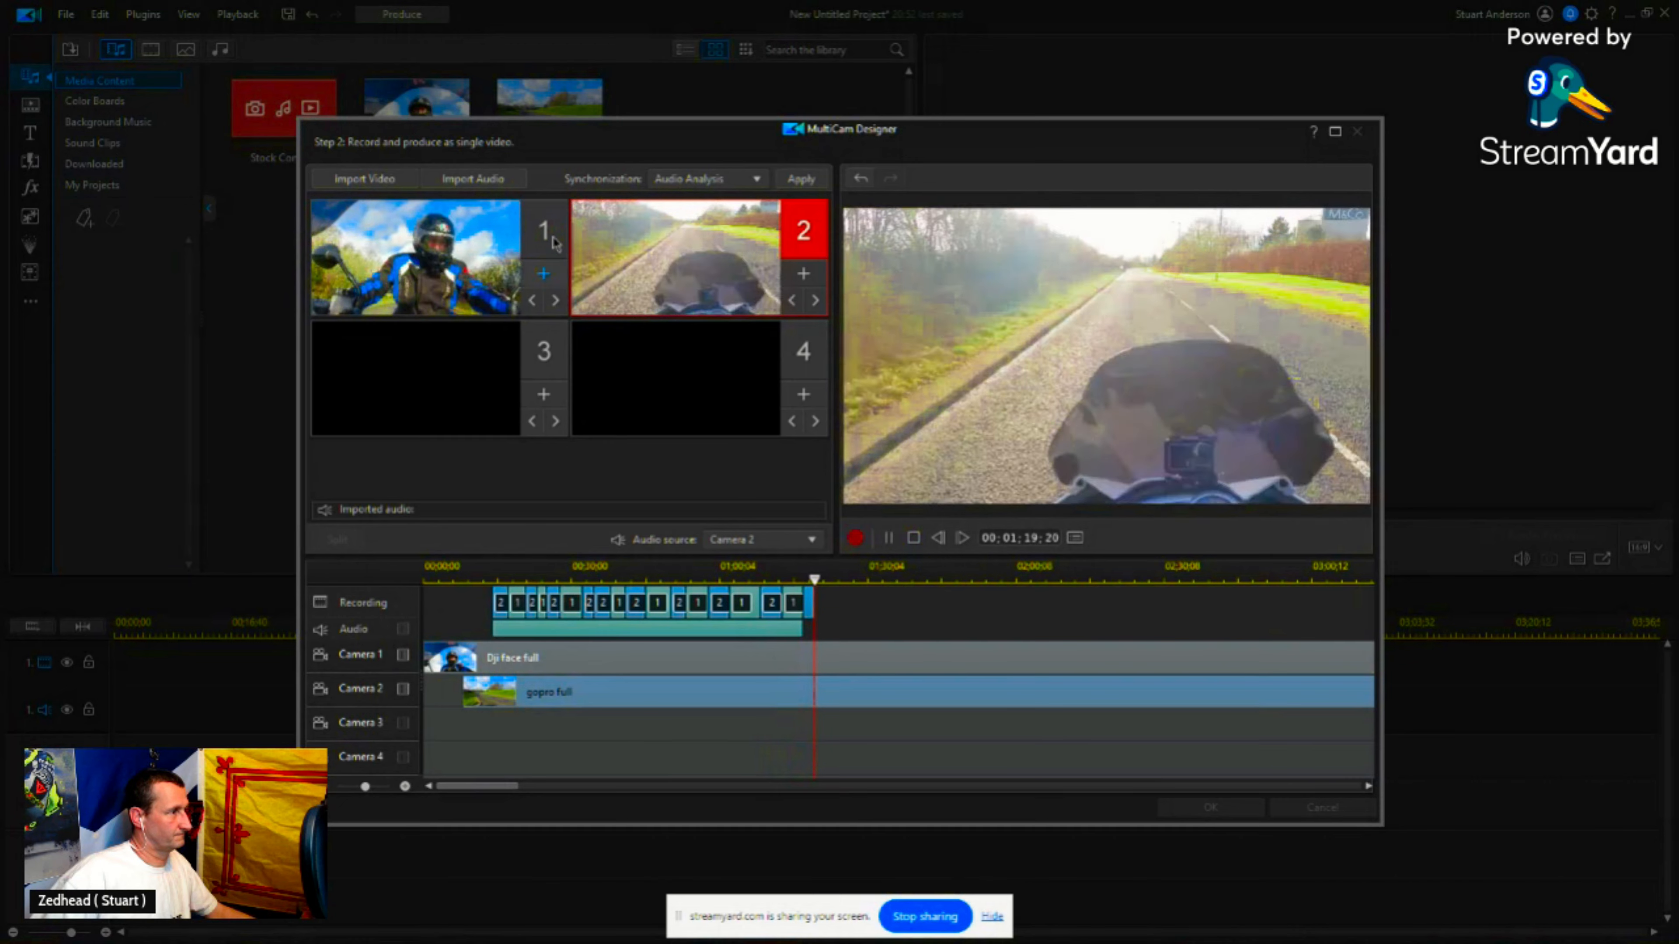
key("1")
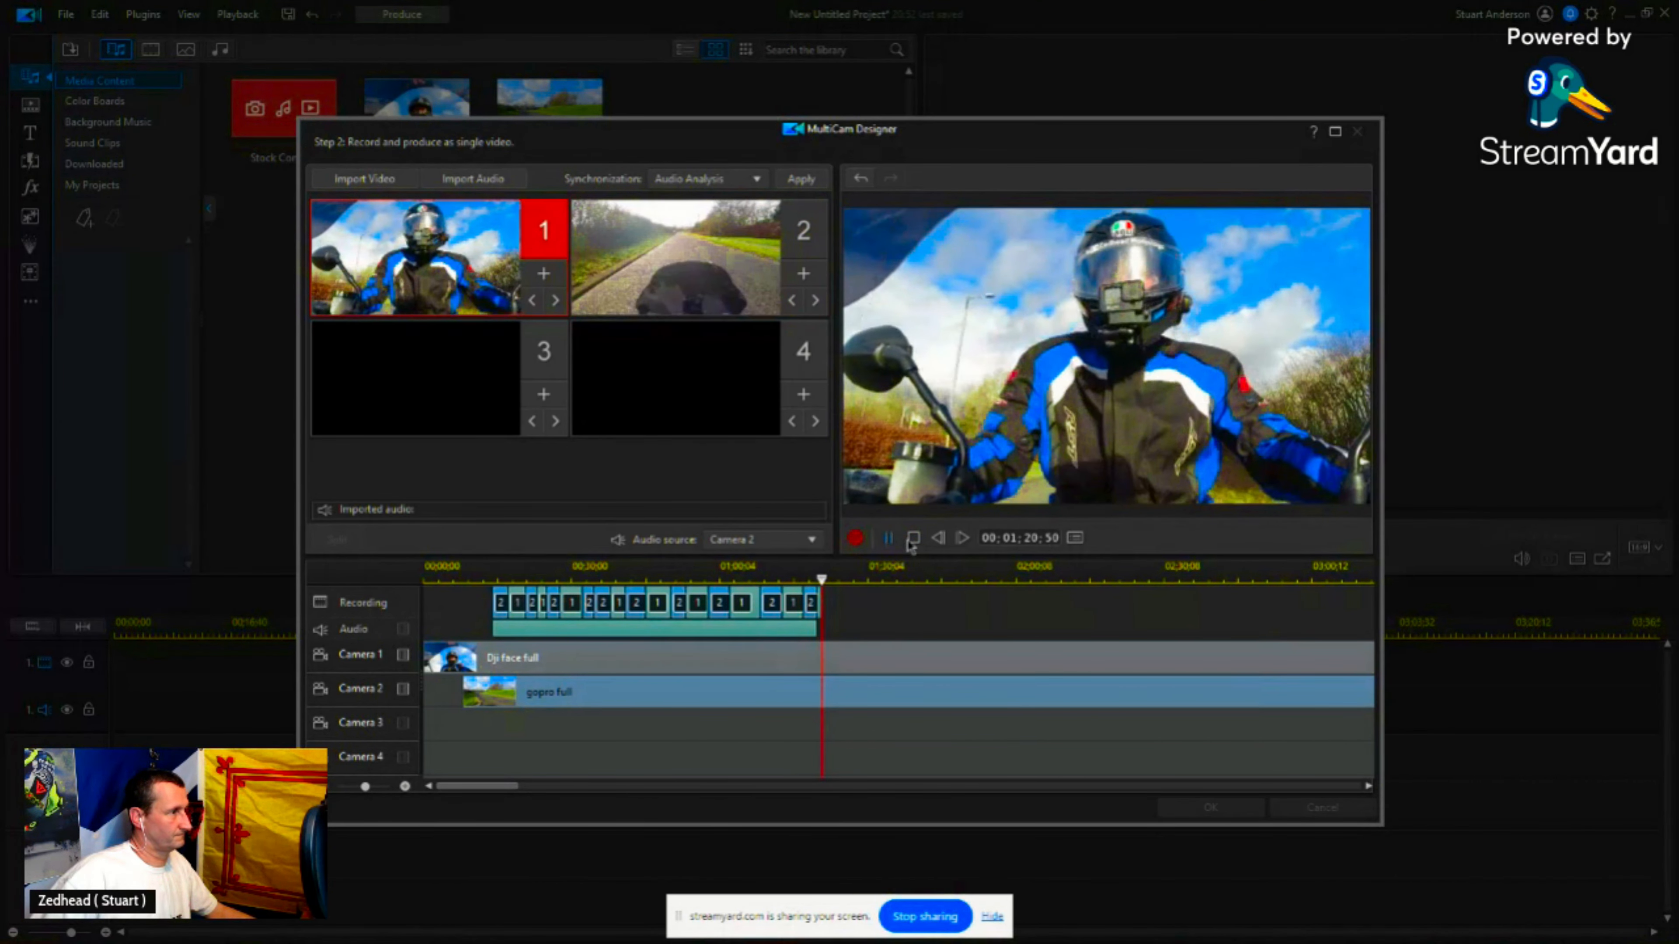
Step: Stop the recording at about 00;01;21 and place the recorded multi-camera edit on the main timeline
left_click(912, 539)
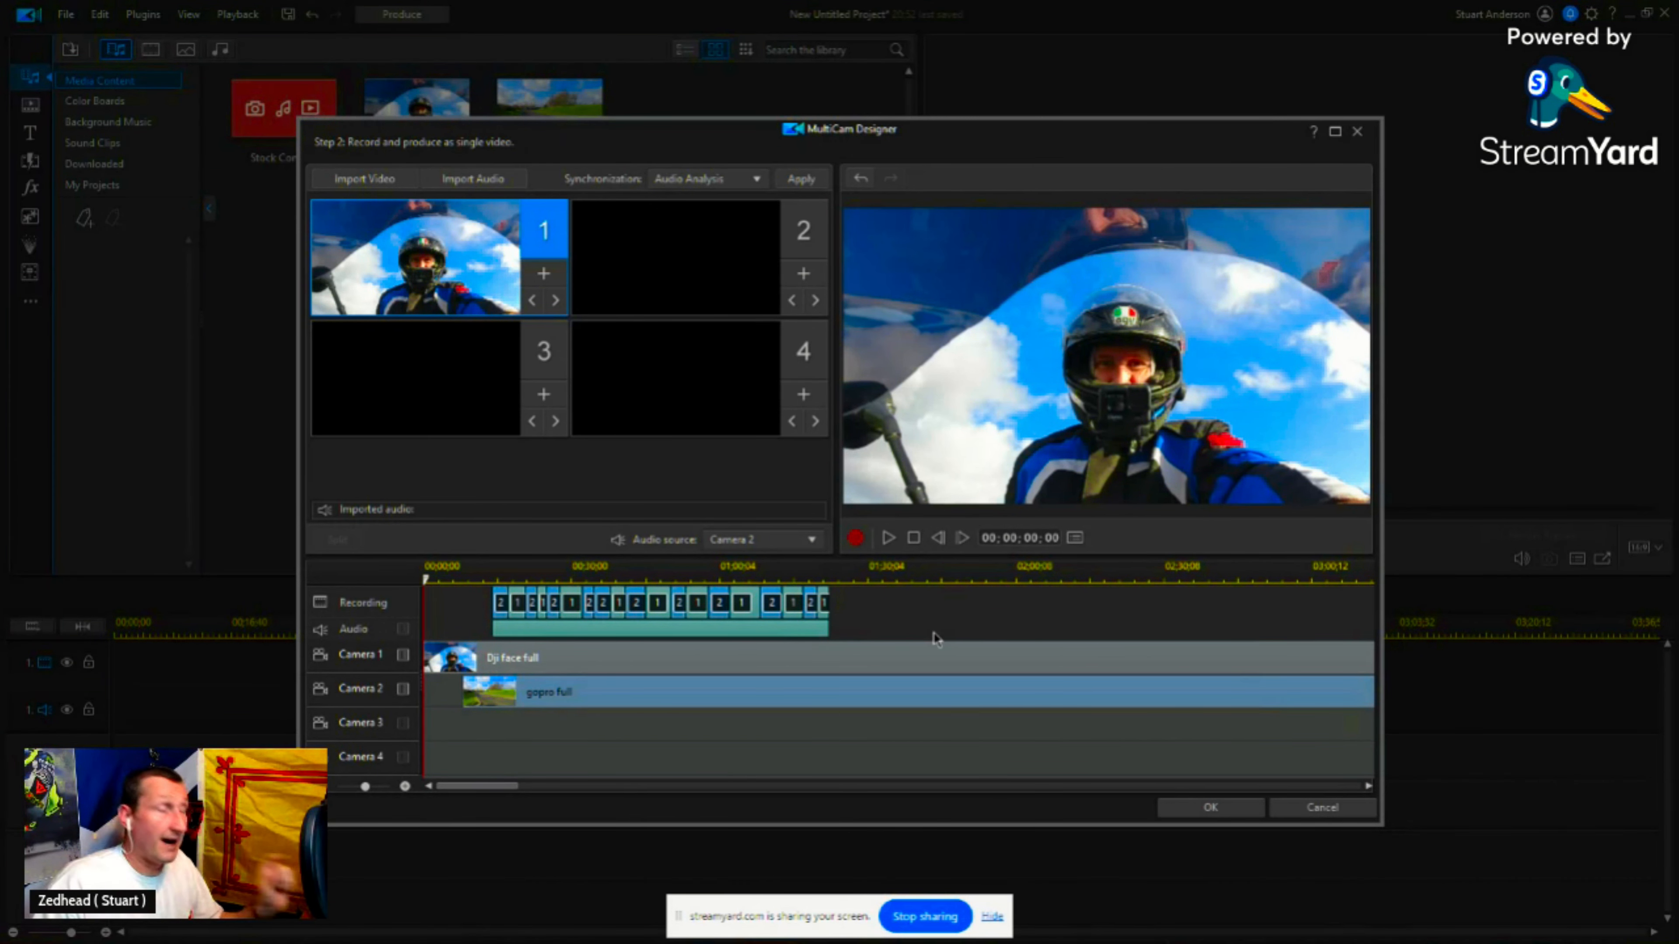
left_click(1224, 814)
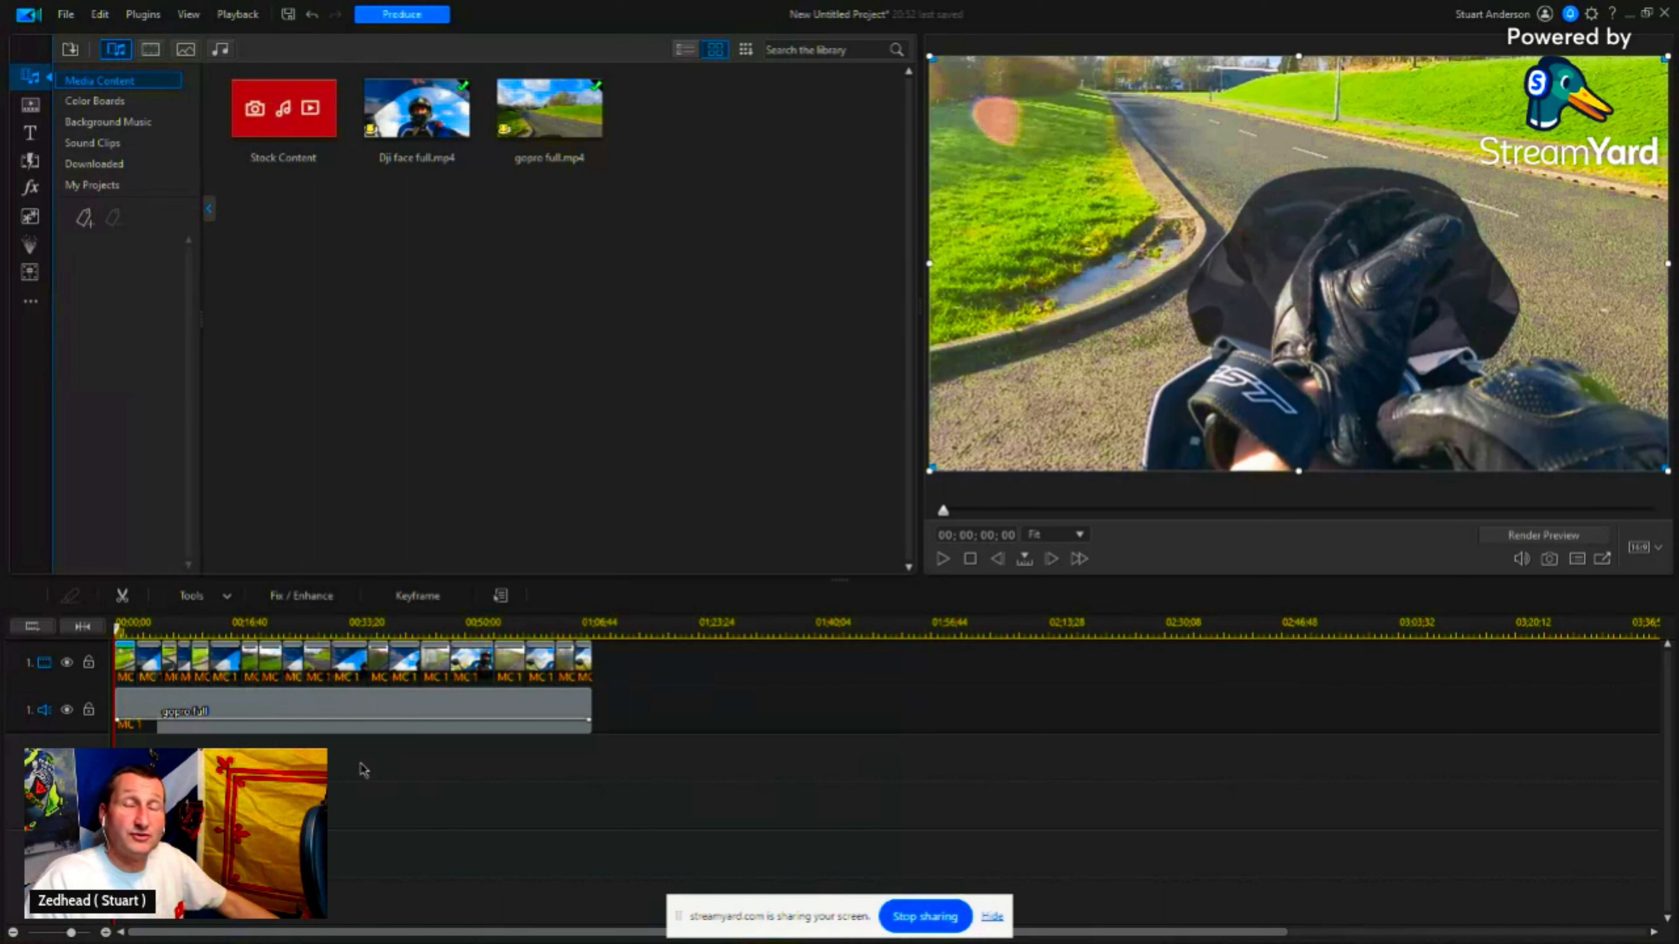
Step: Reduce the volume of the gopro full audio clip on the timeline while playing back the multi-camera edit, and stop playback
left_click(943, 560)
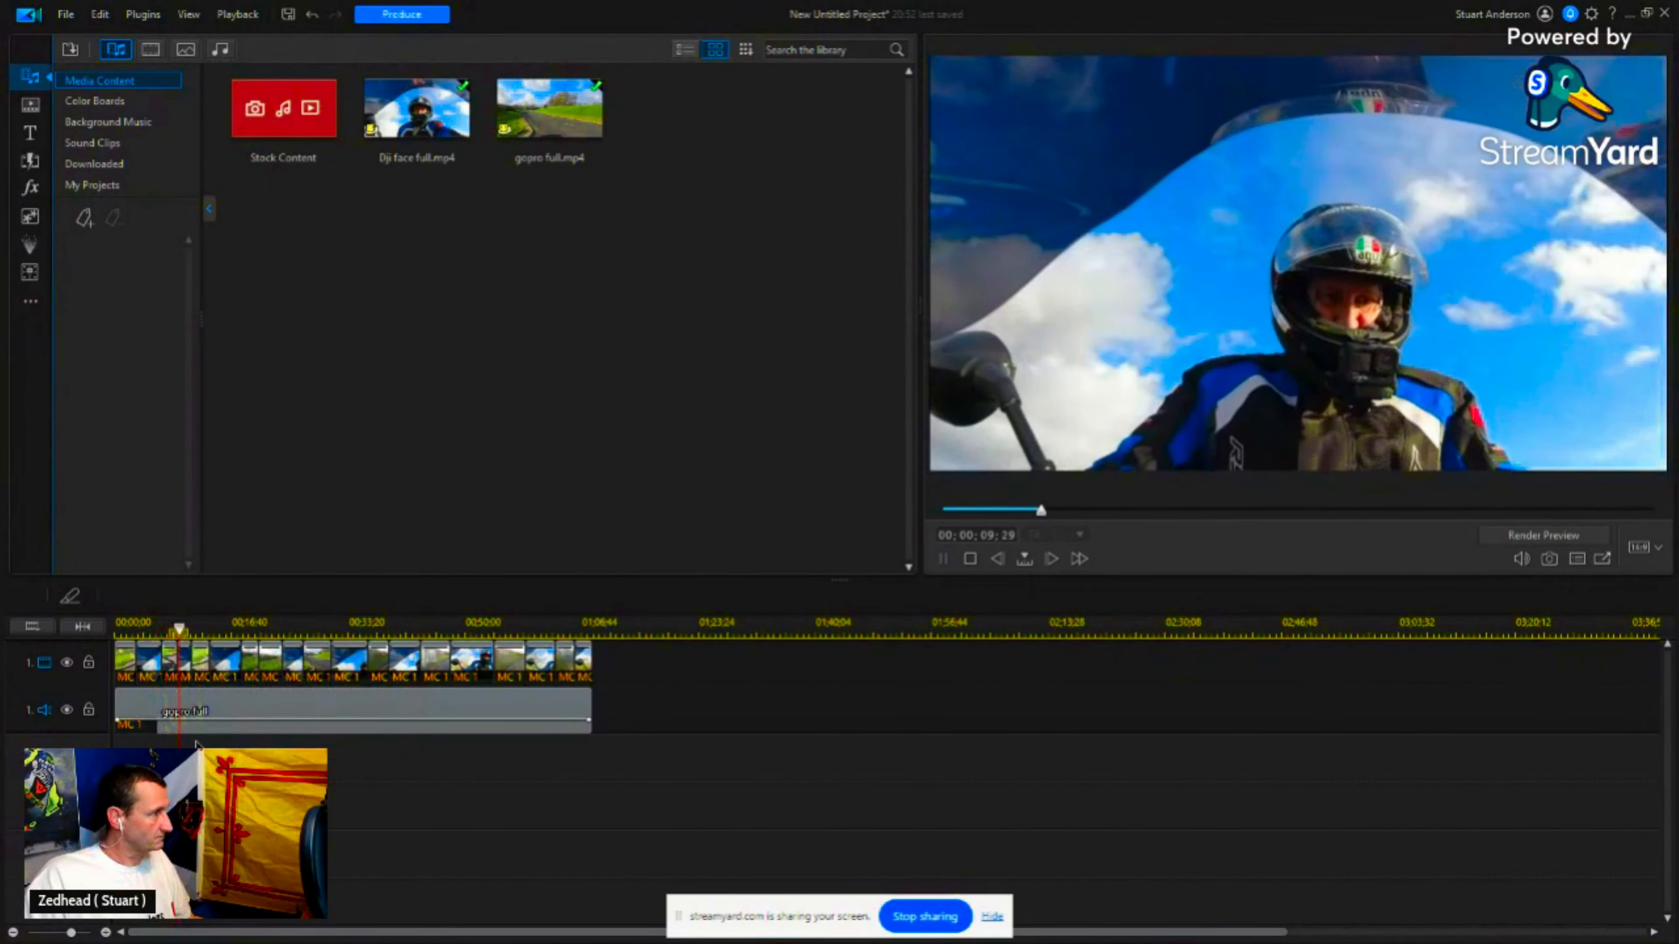
left_click(222, 723)
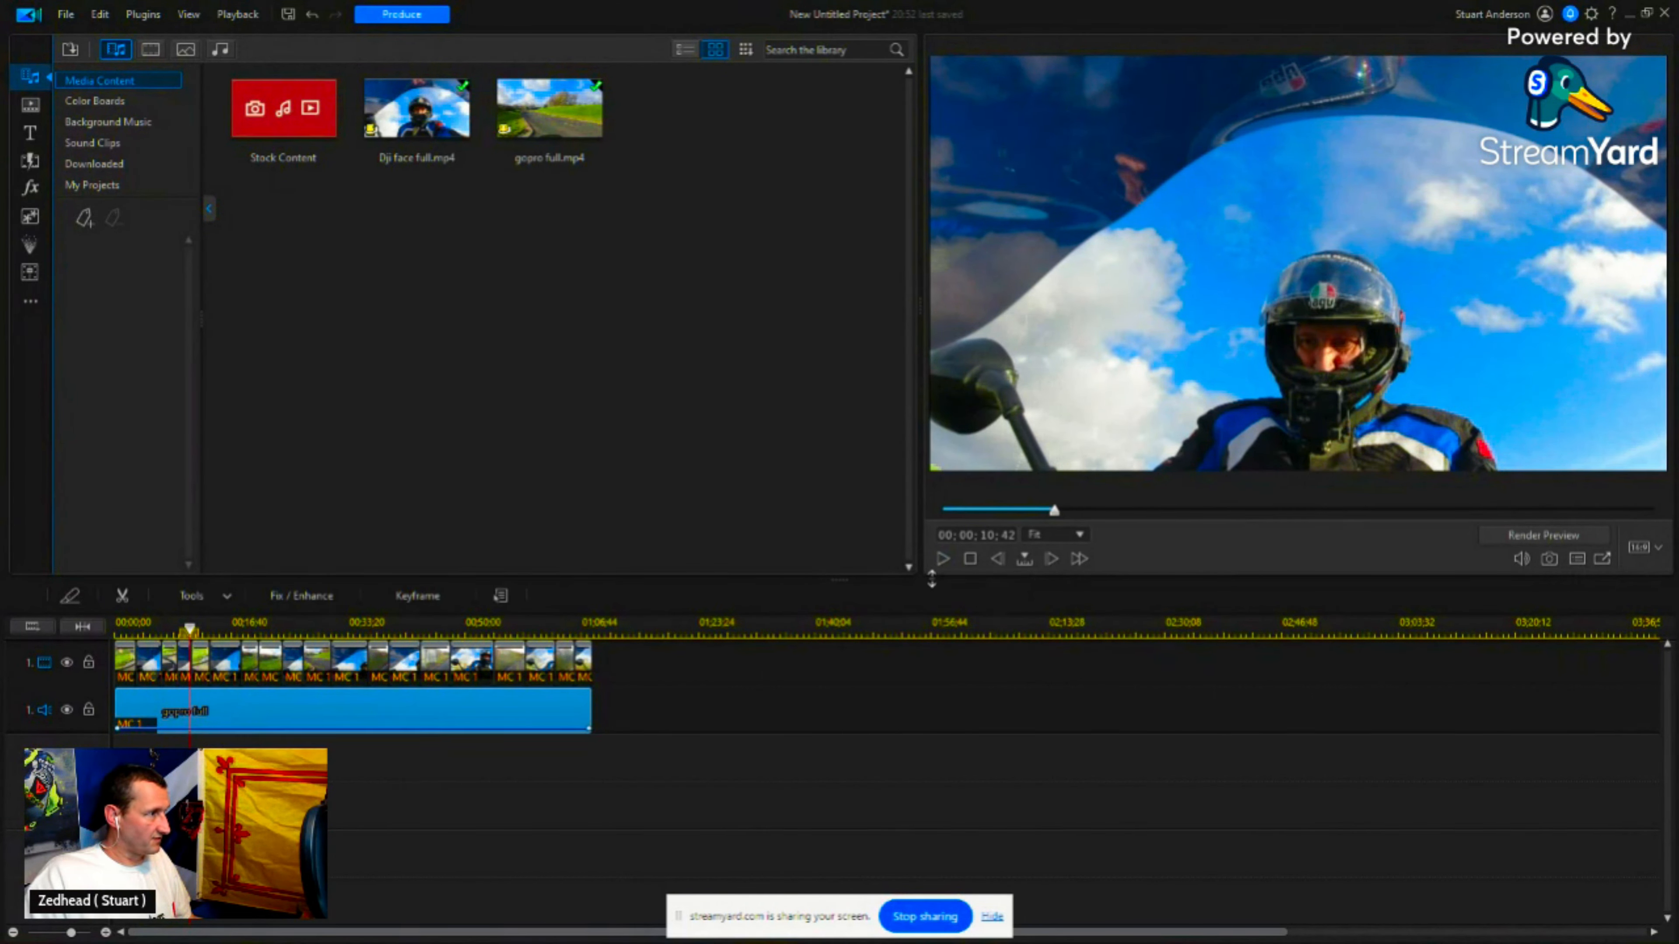
left_click(943, 564)
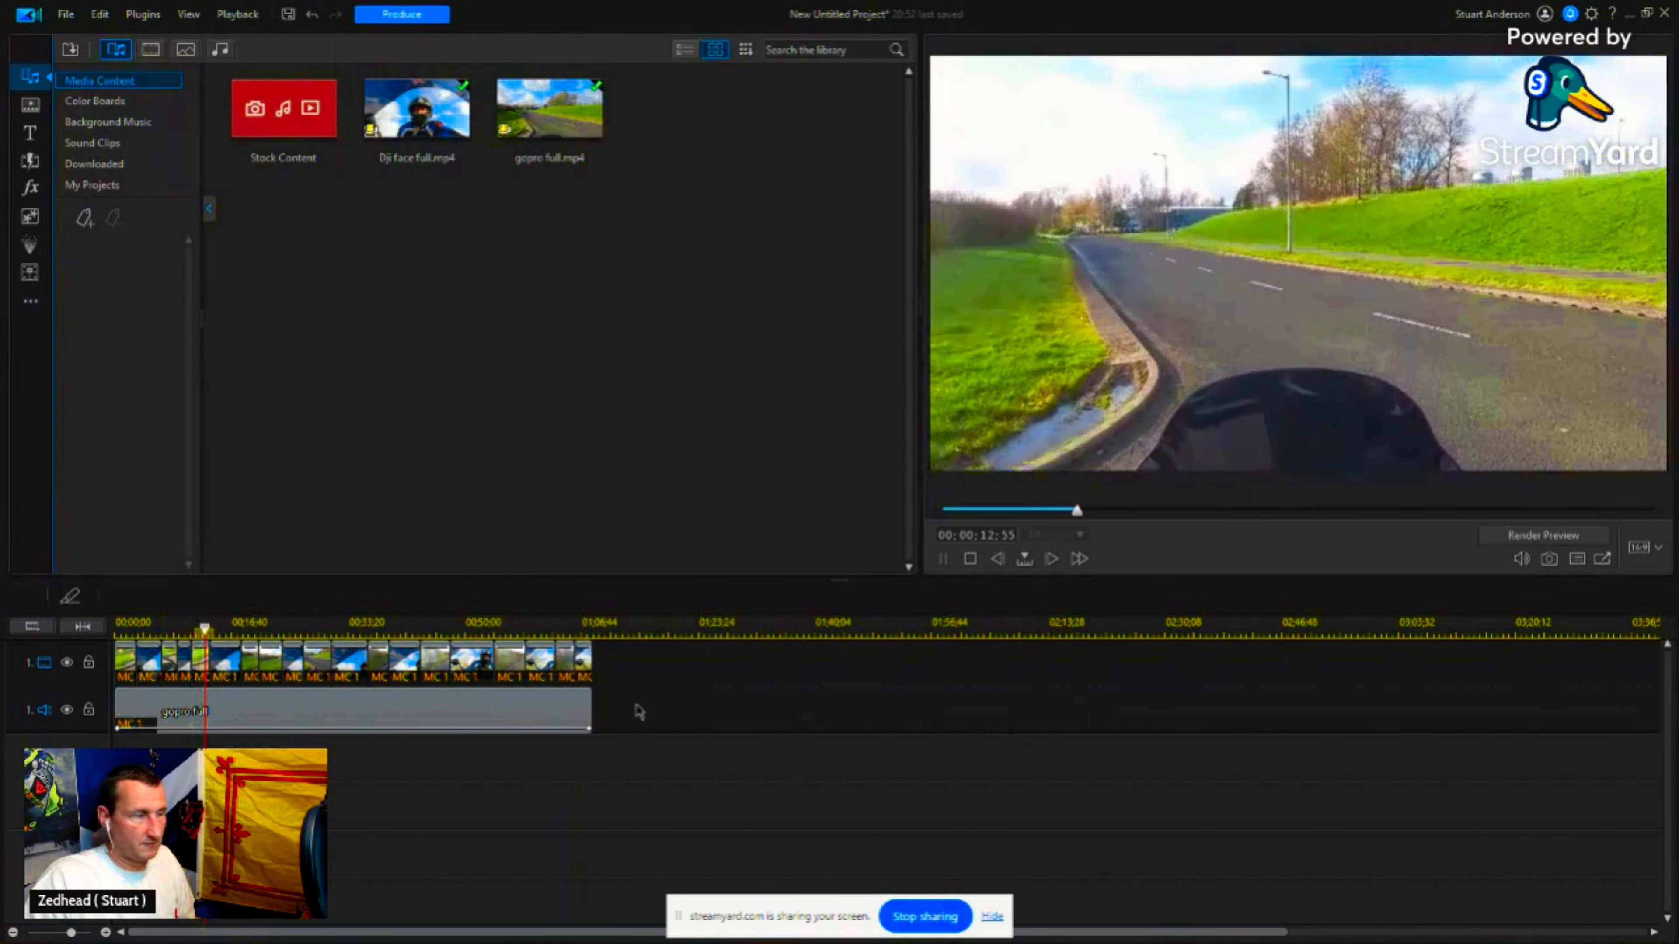
left_click(271, 724)
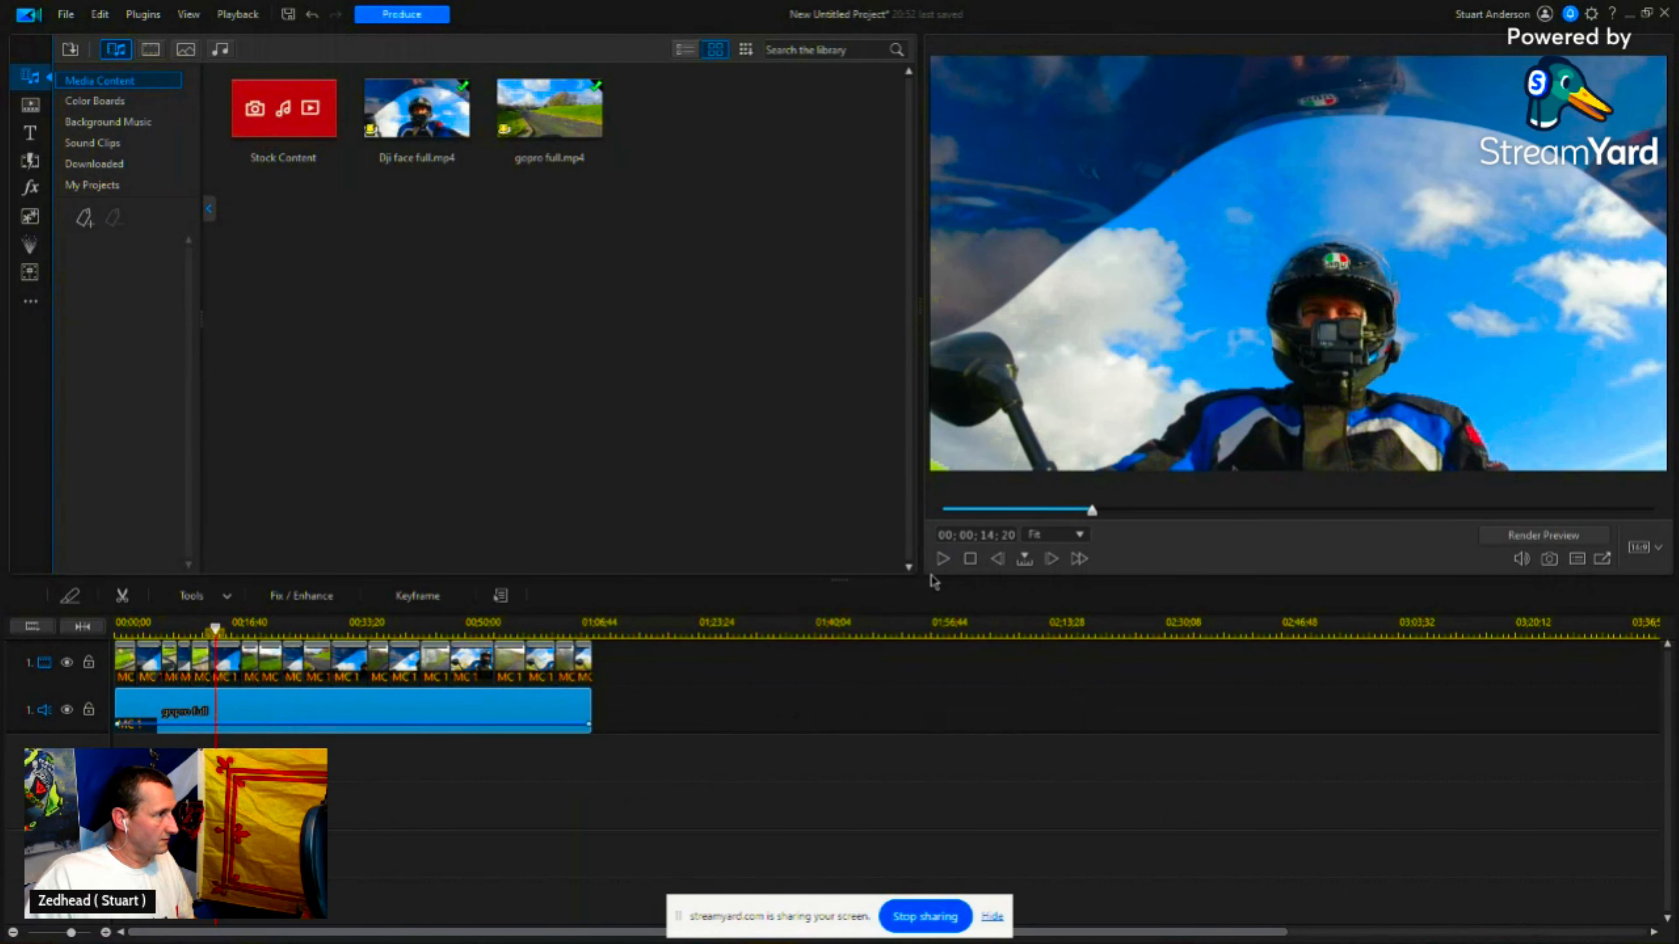
left_click(941, 559)
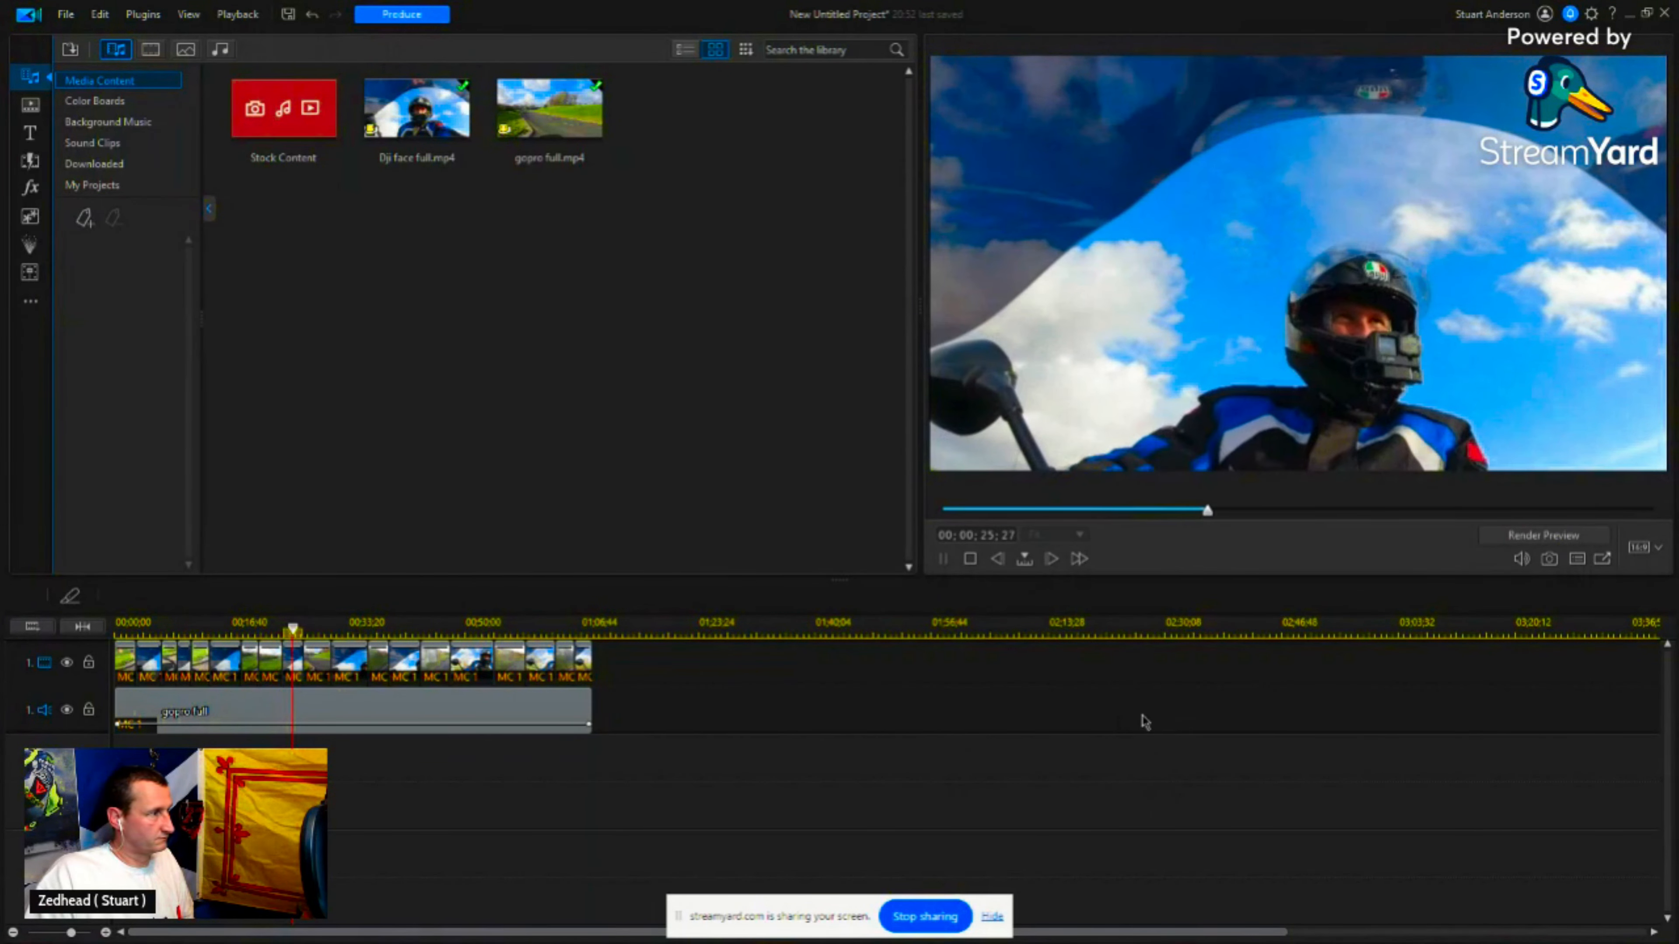
left_click(971, 559)
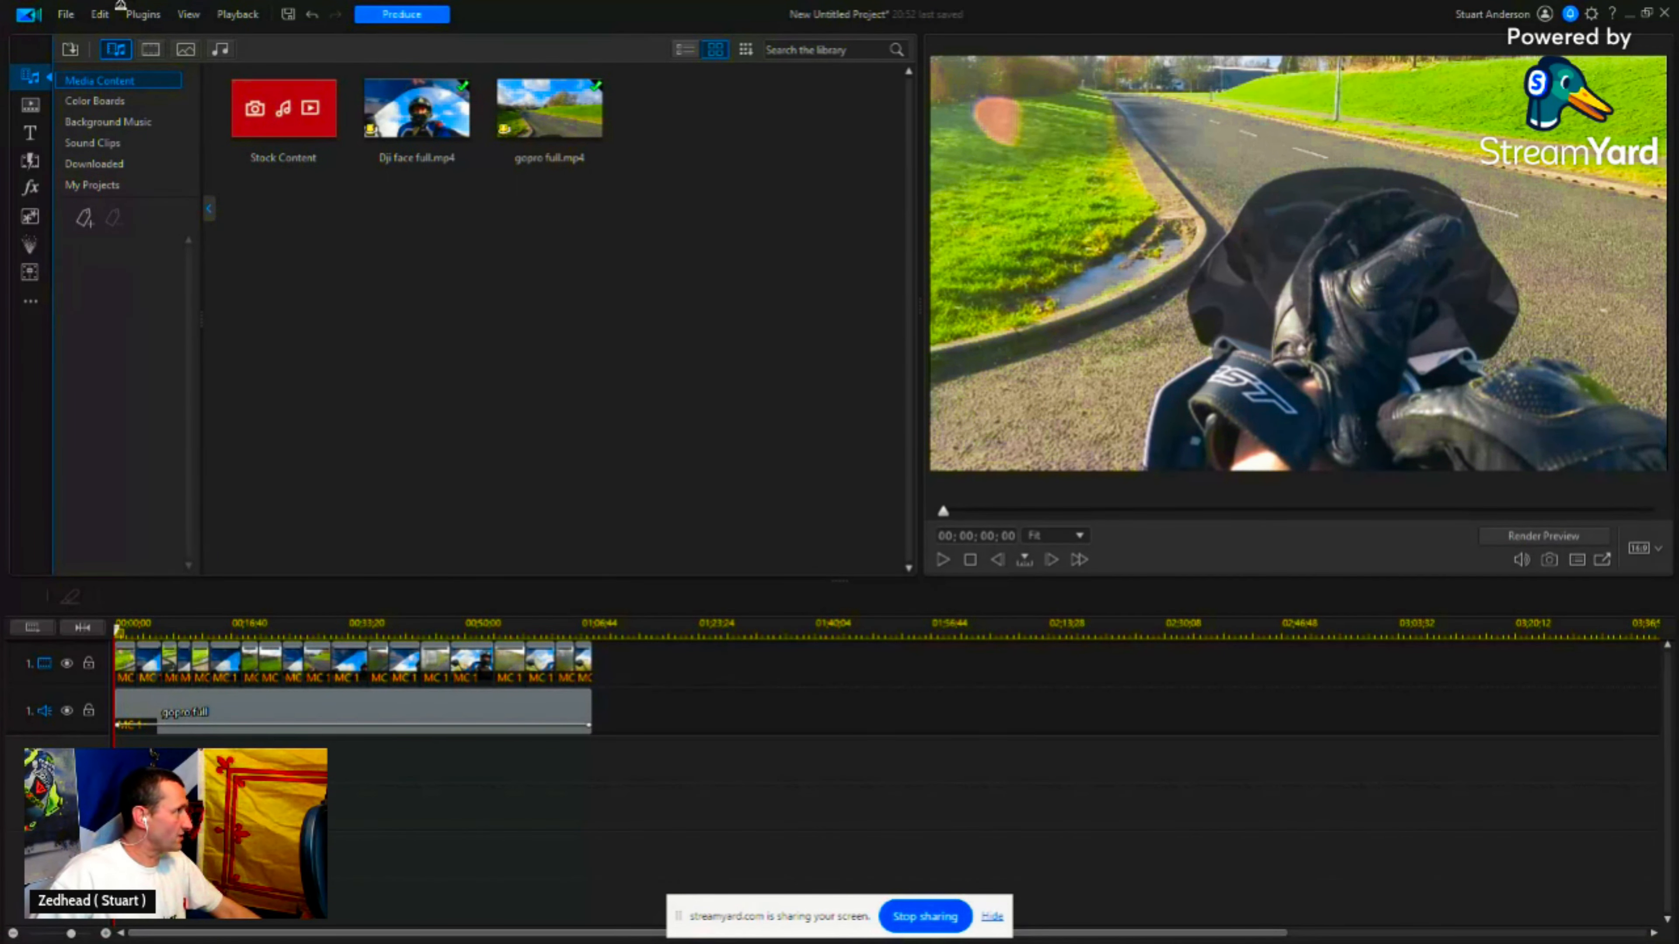
left_click(159, 24)
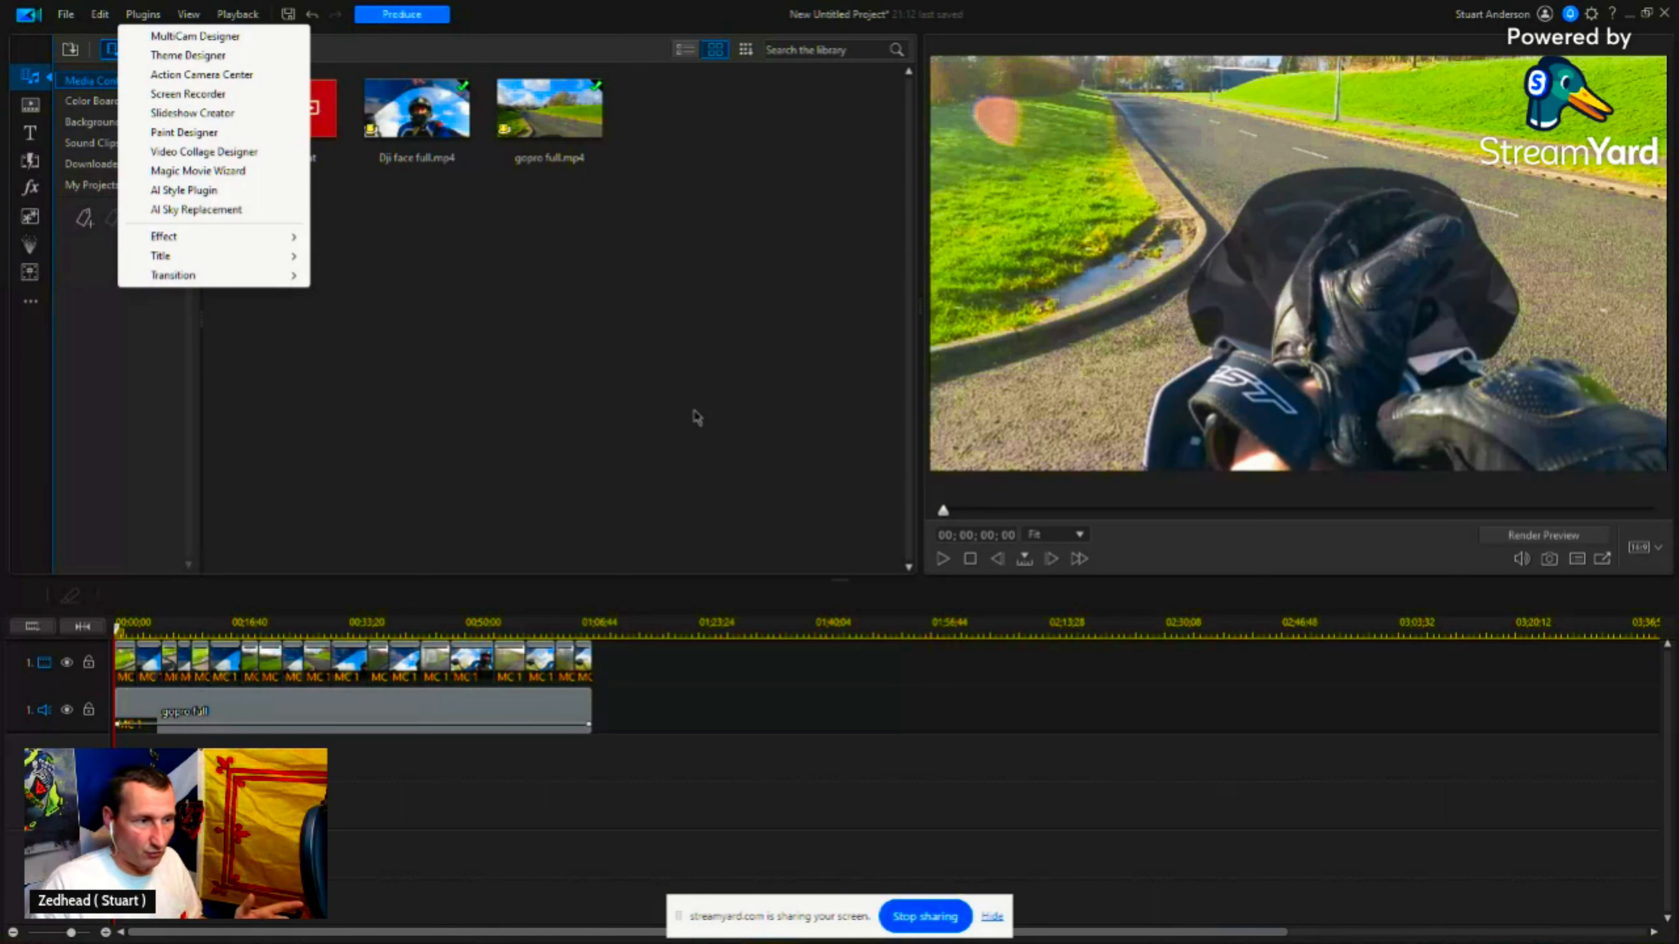
left_click(485, 365)
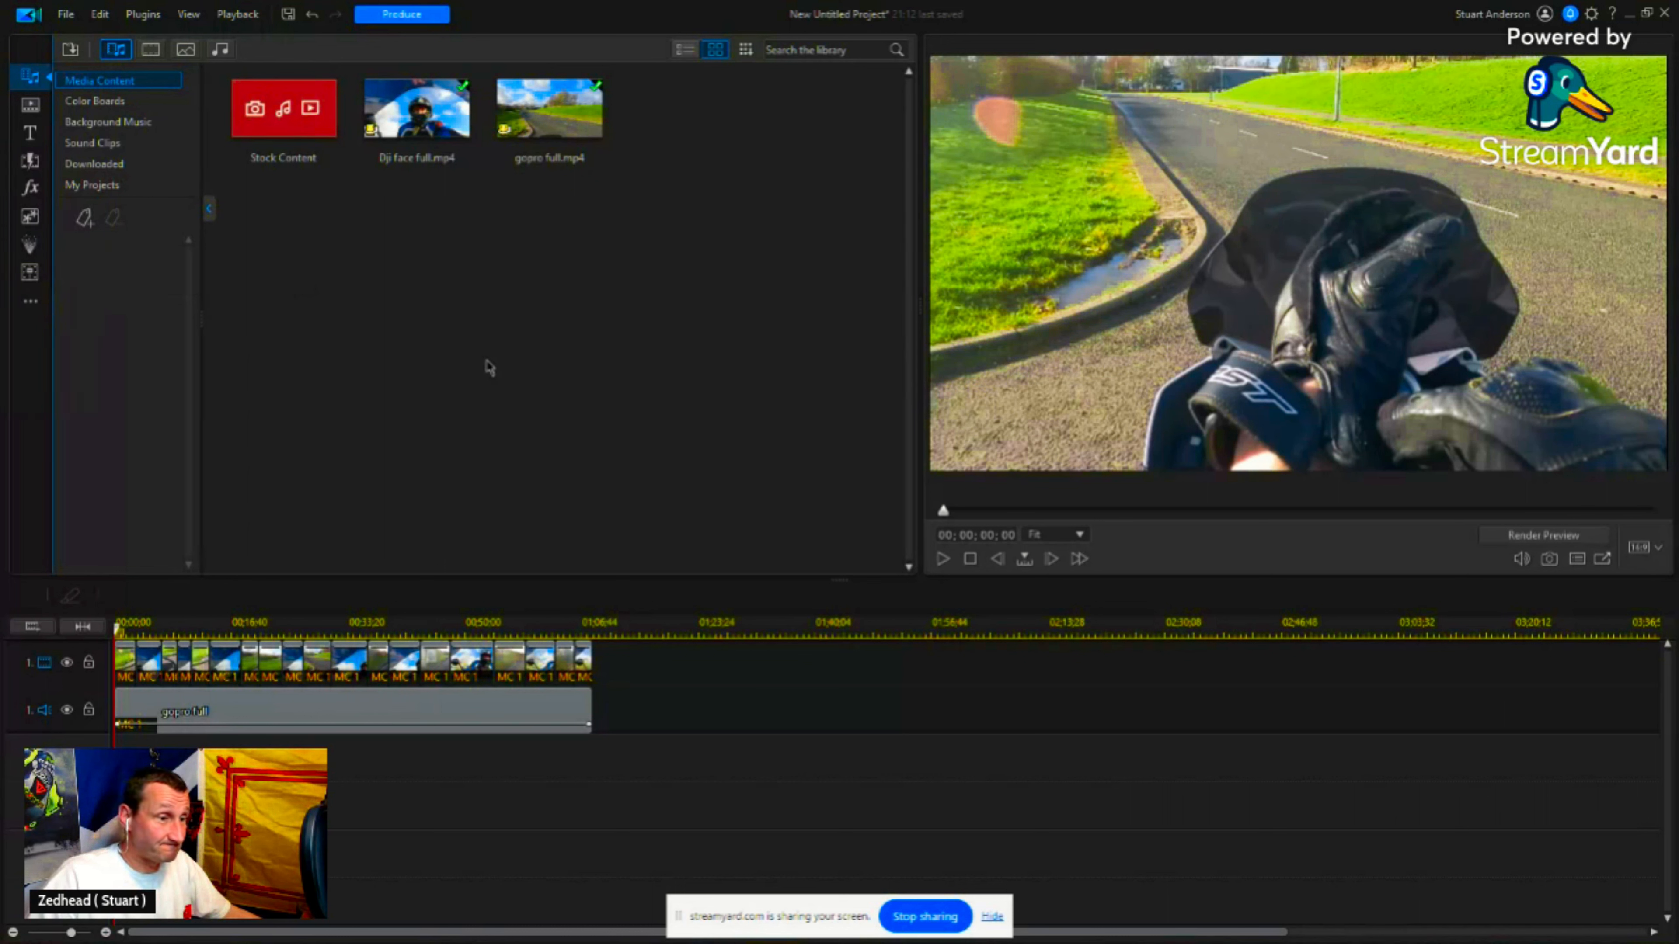